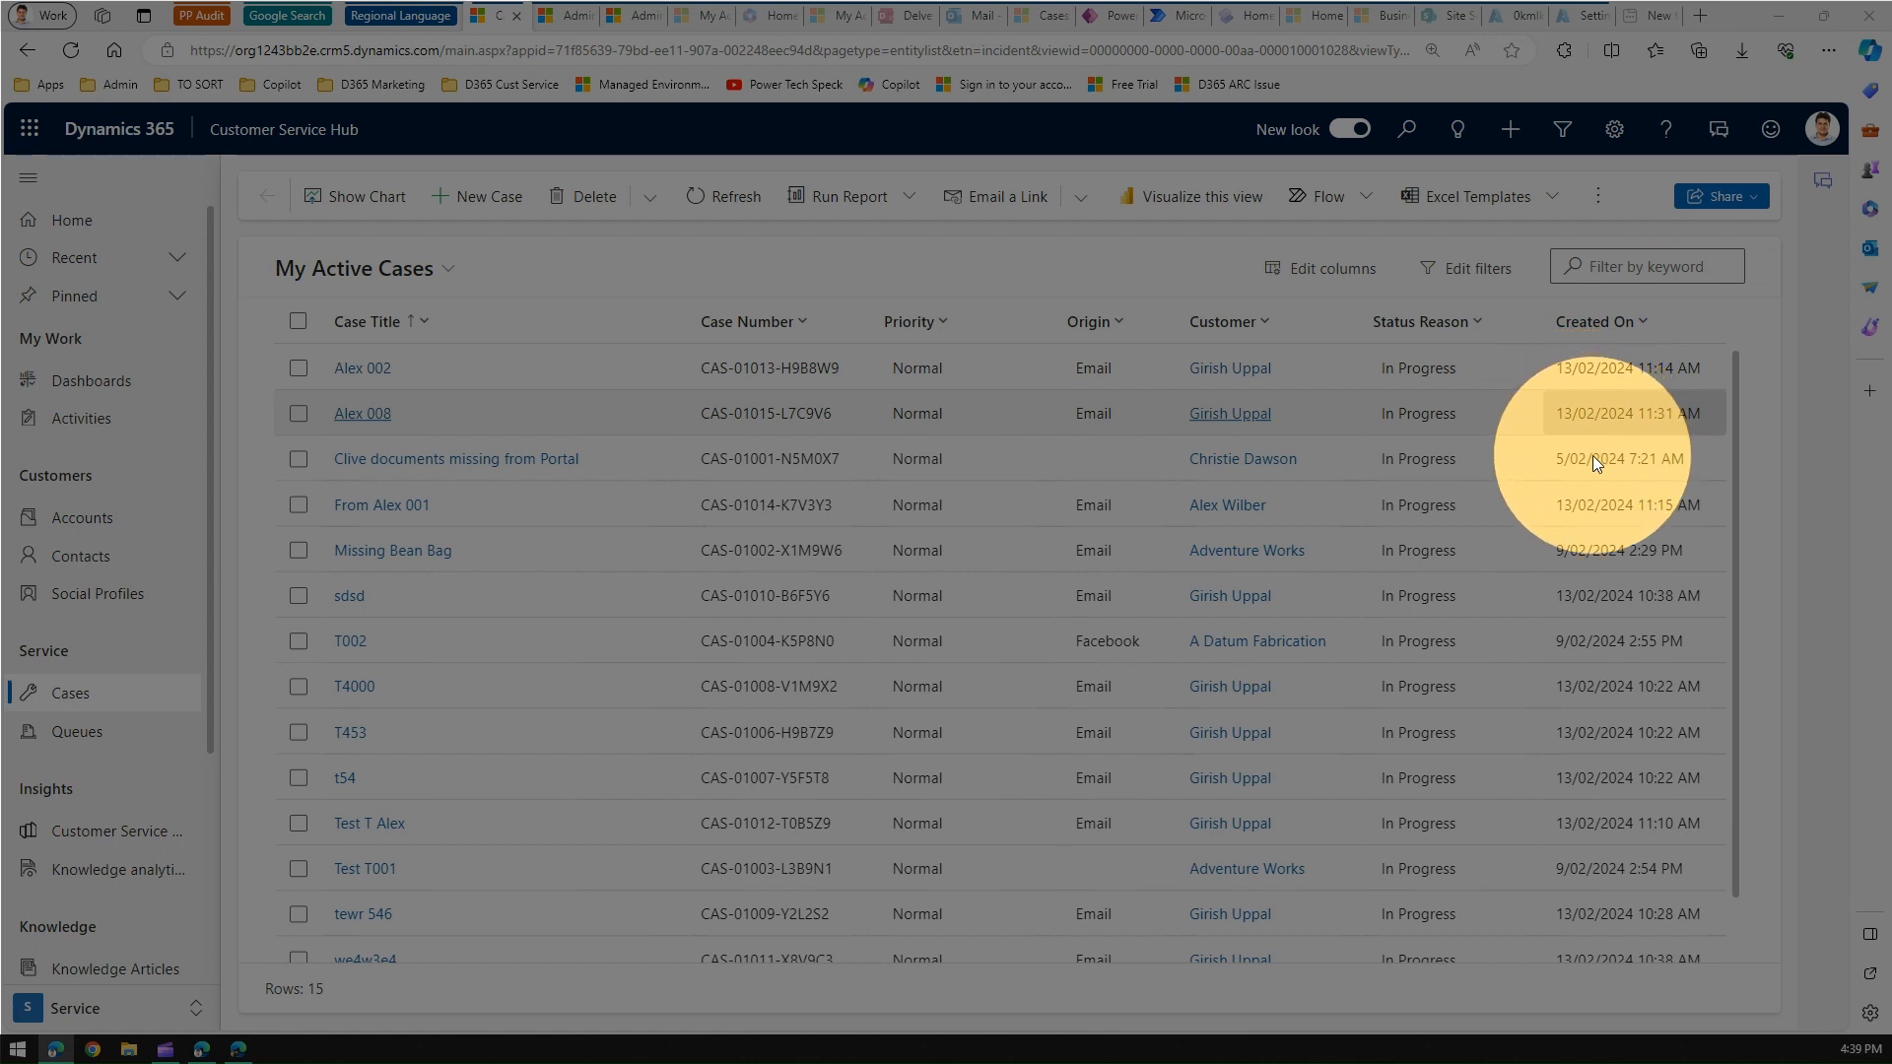
Step: Open the personalization settings and review the general options, from records per page down to country/region code prefixing
left_click(1617, 132)
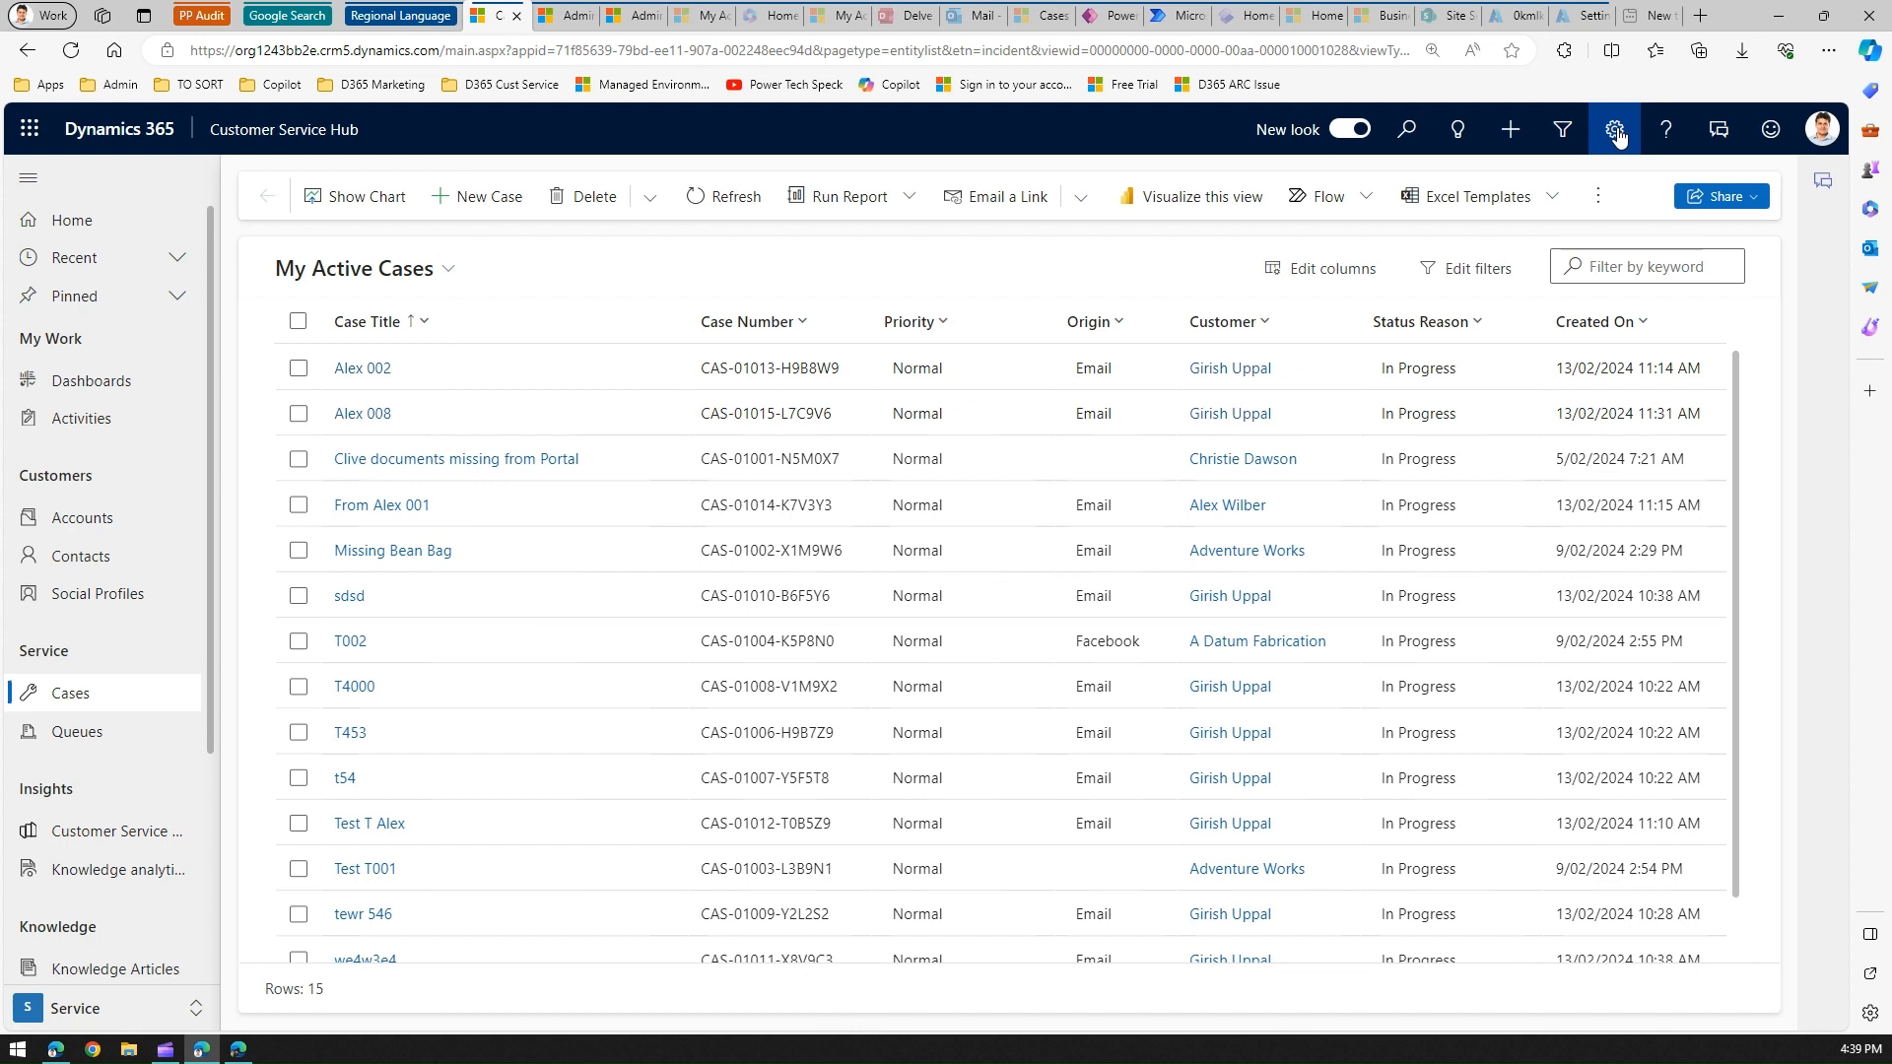
left_click(1616, 132)
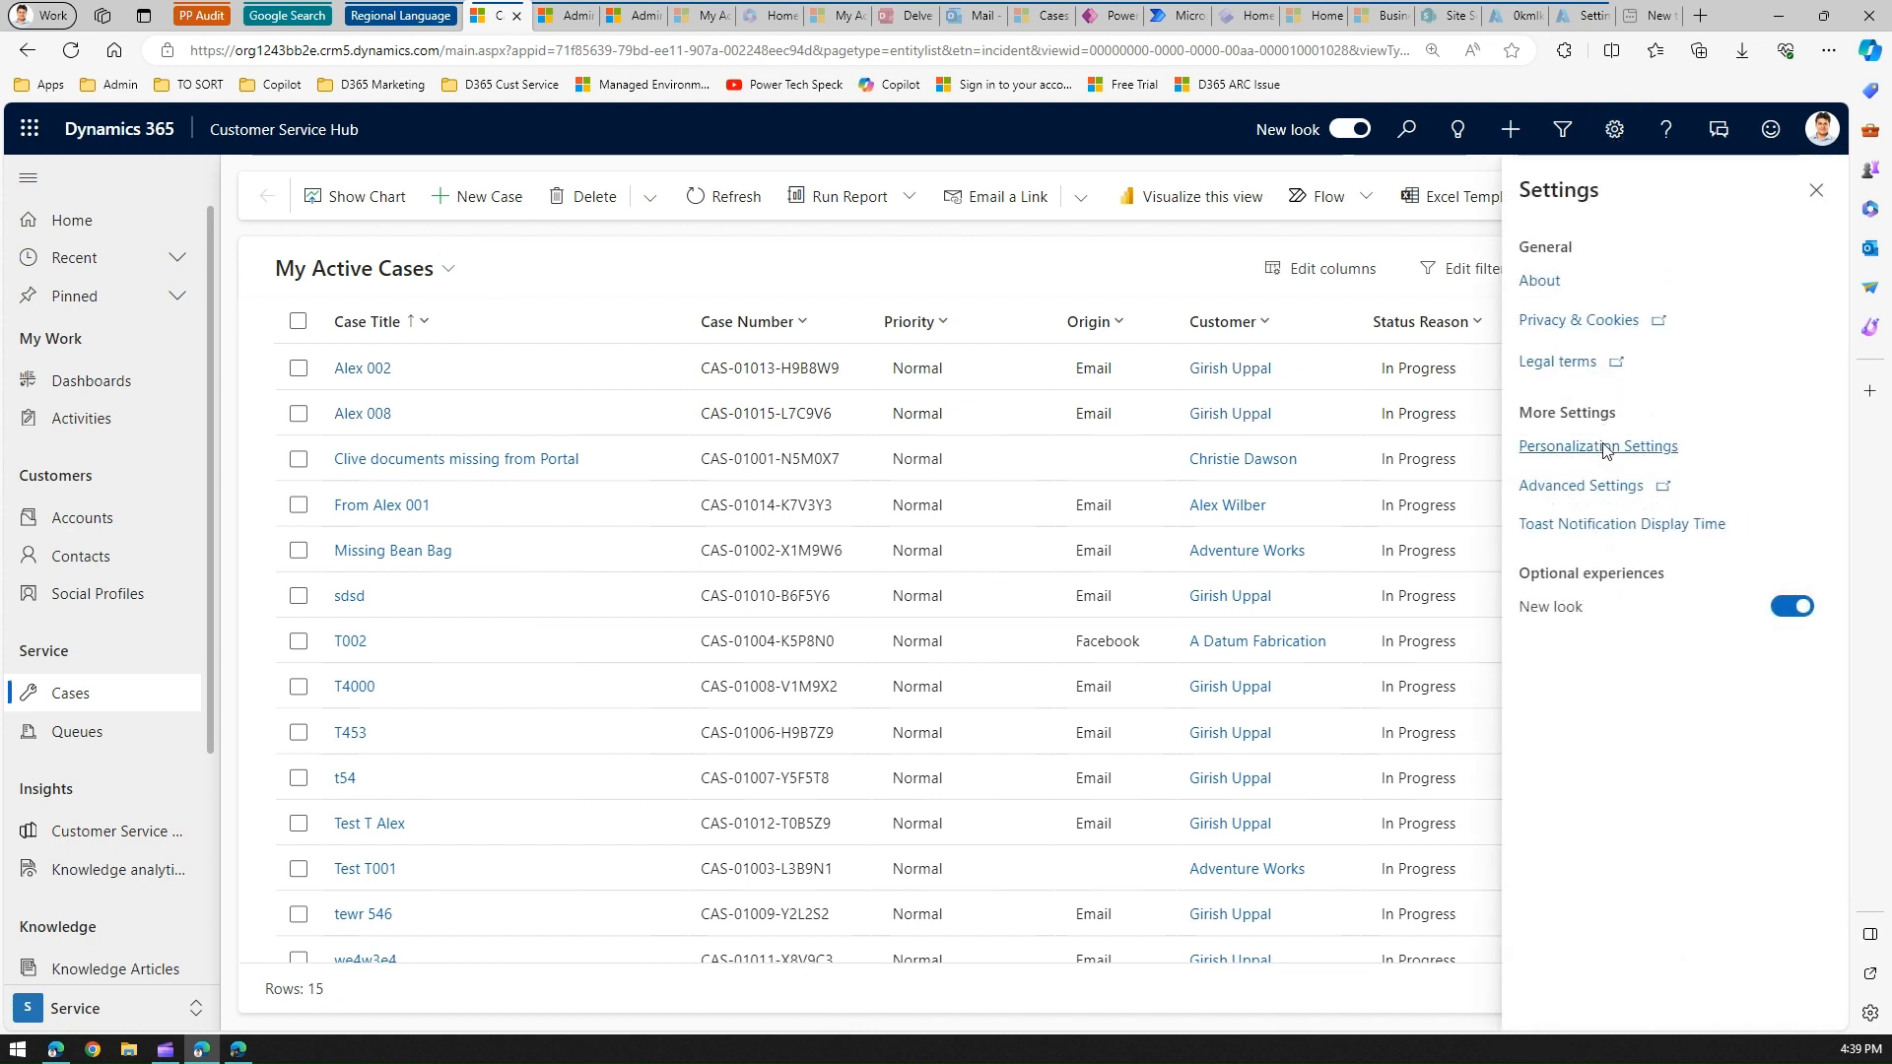
left_click(1601, 449)
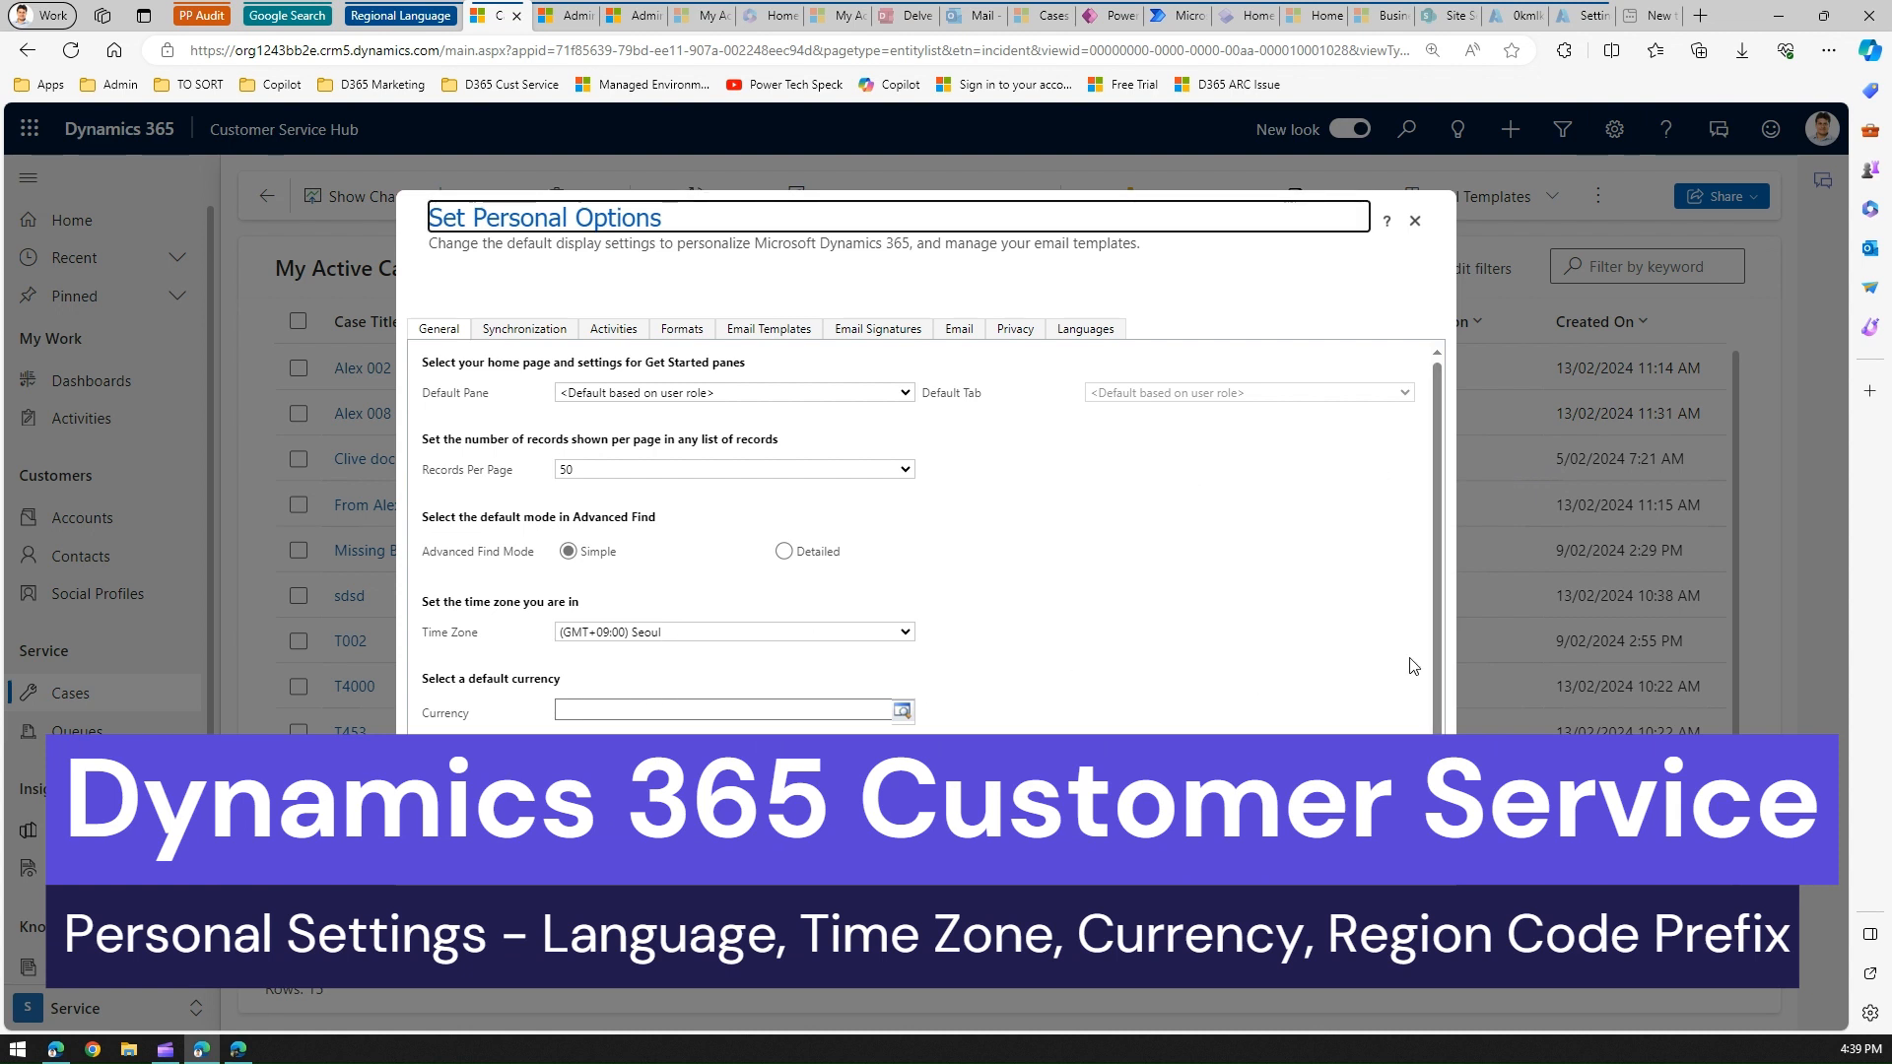
scroll(512, 443, "down", 1)
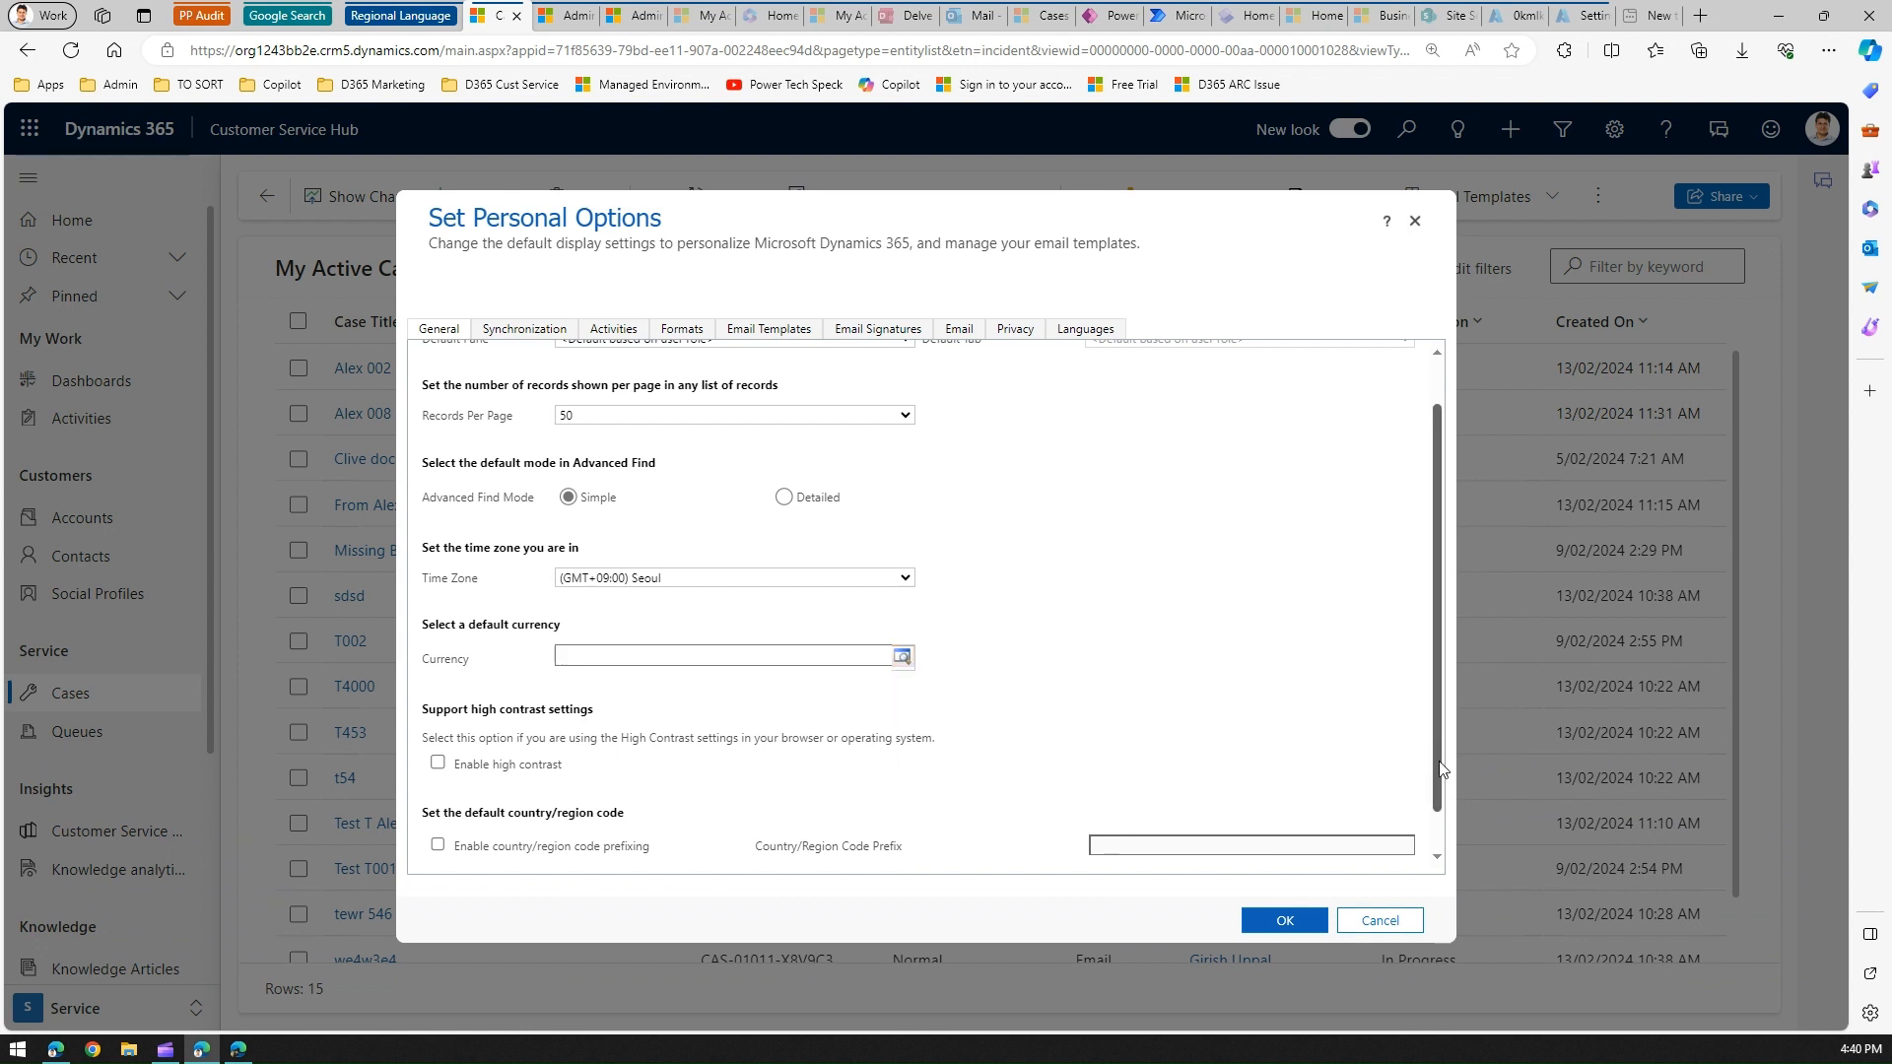
scroll(1440, 768, "down", 1)
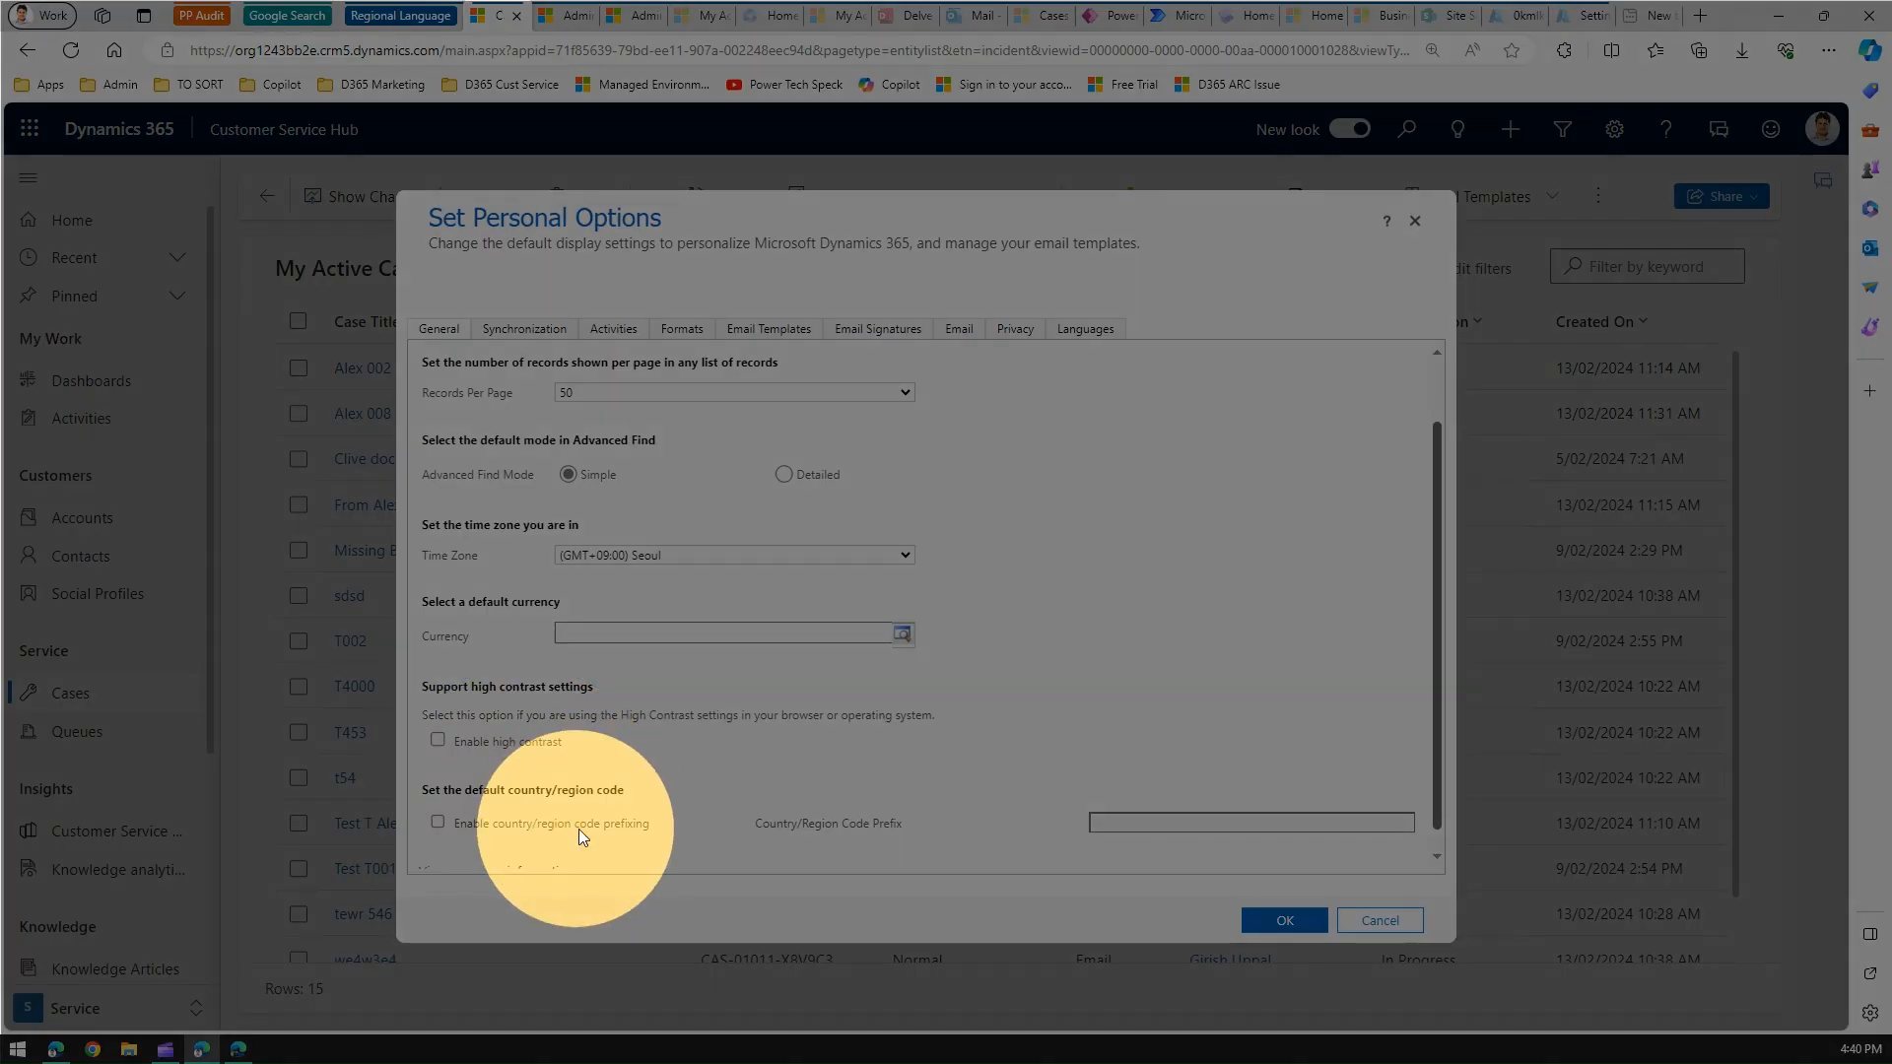
scroll(577, 830, "down", 1)
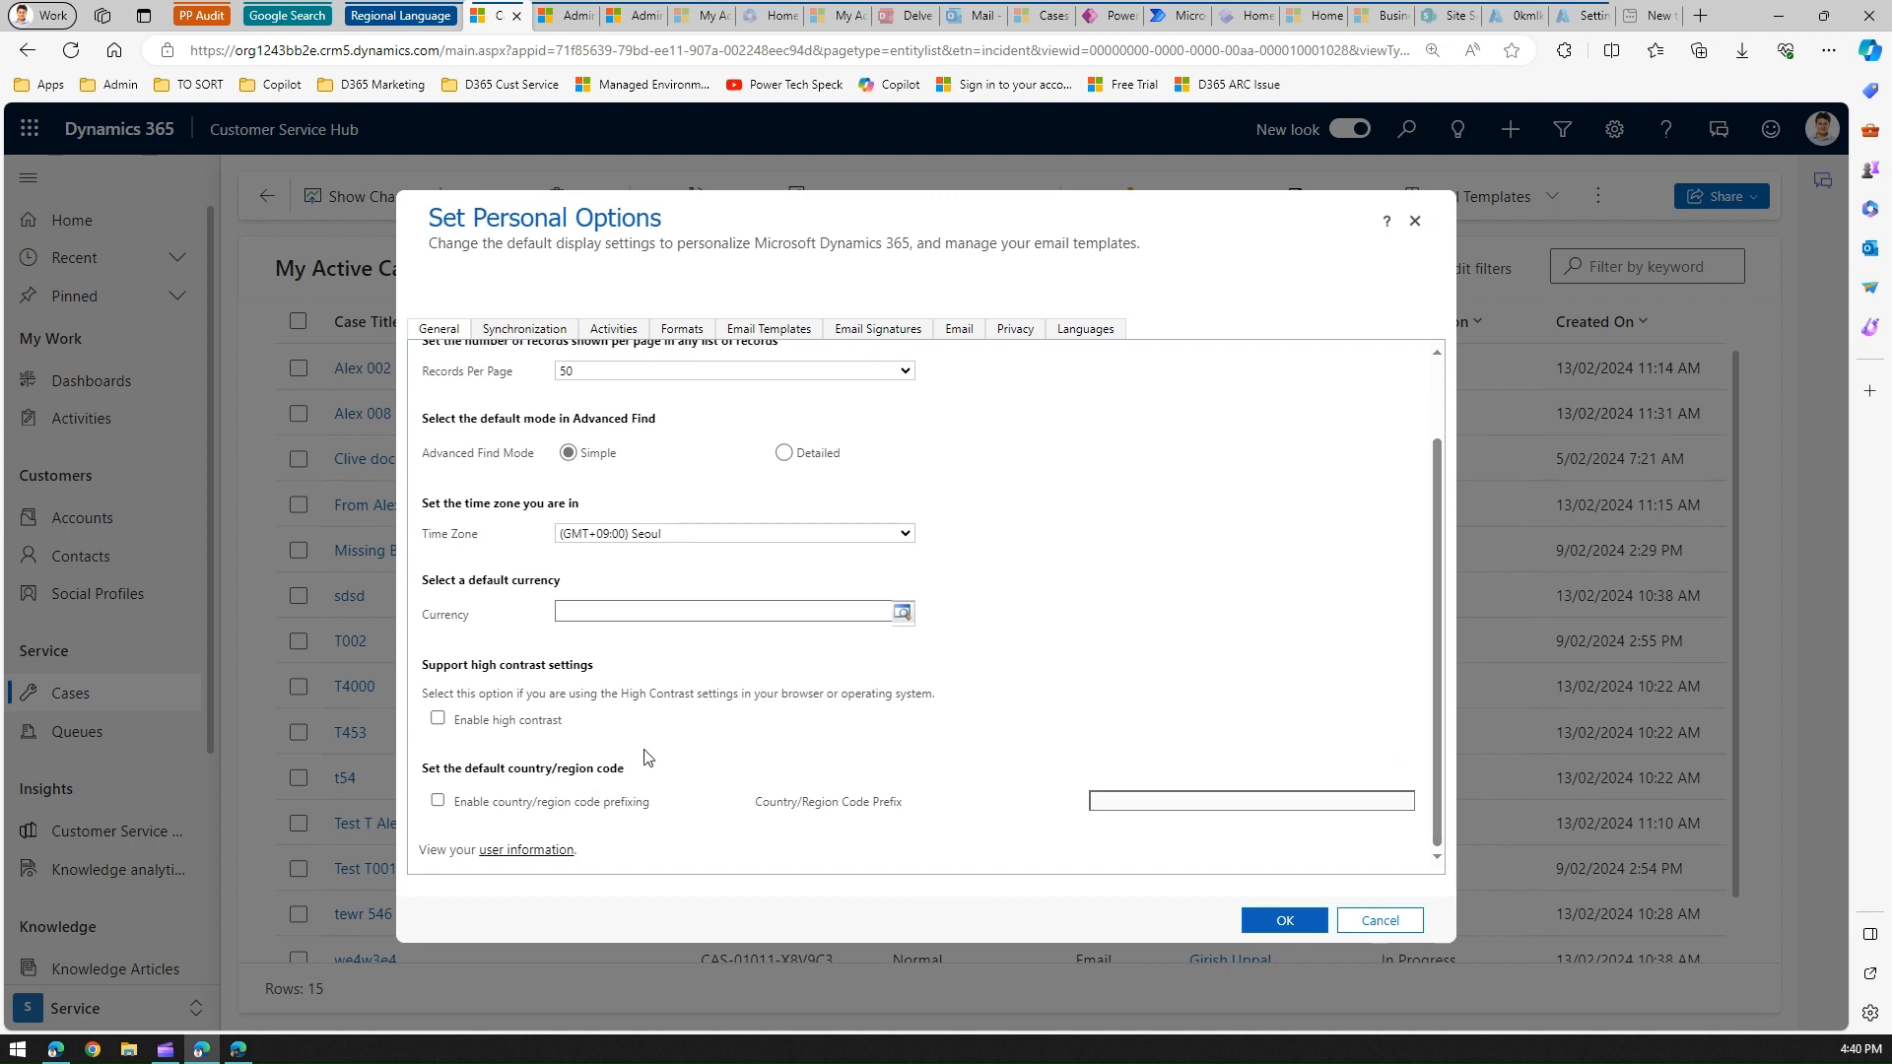
Step: Set the personal time zone to (GMT+08:00) Taipei
left_click(592, 535)
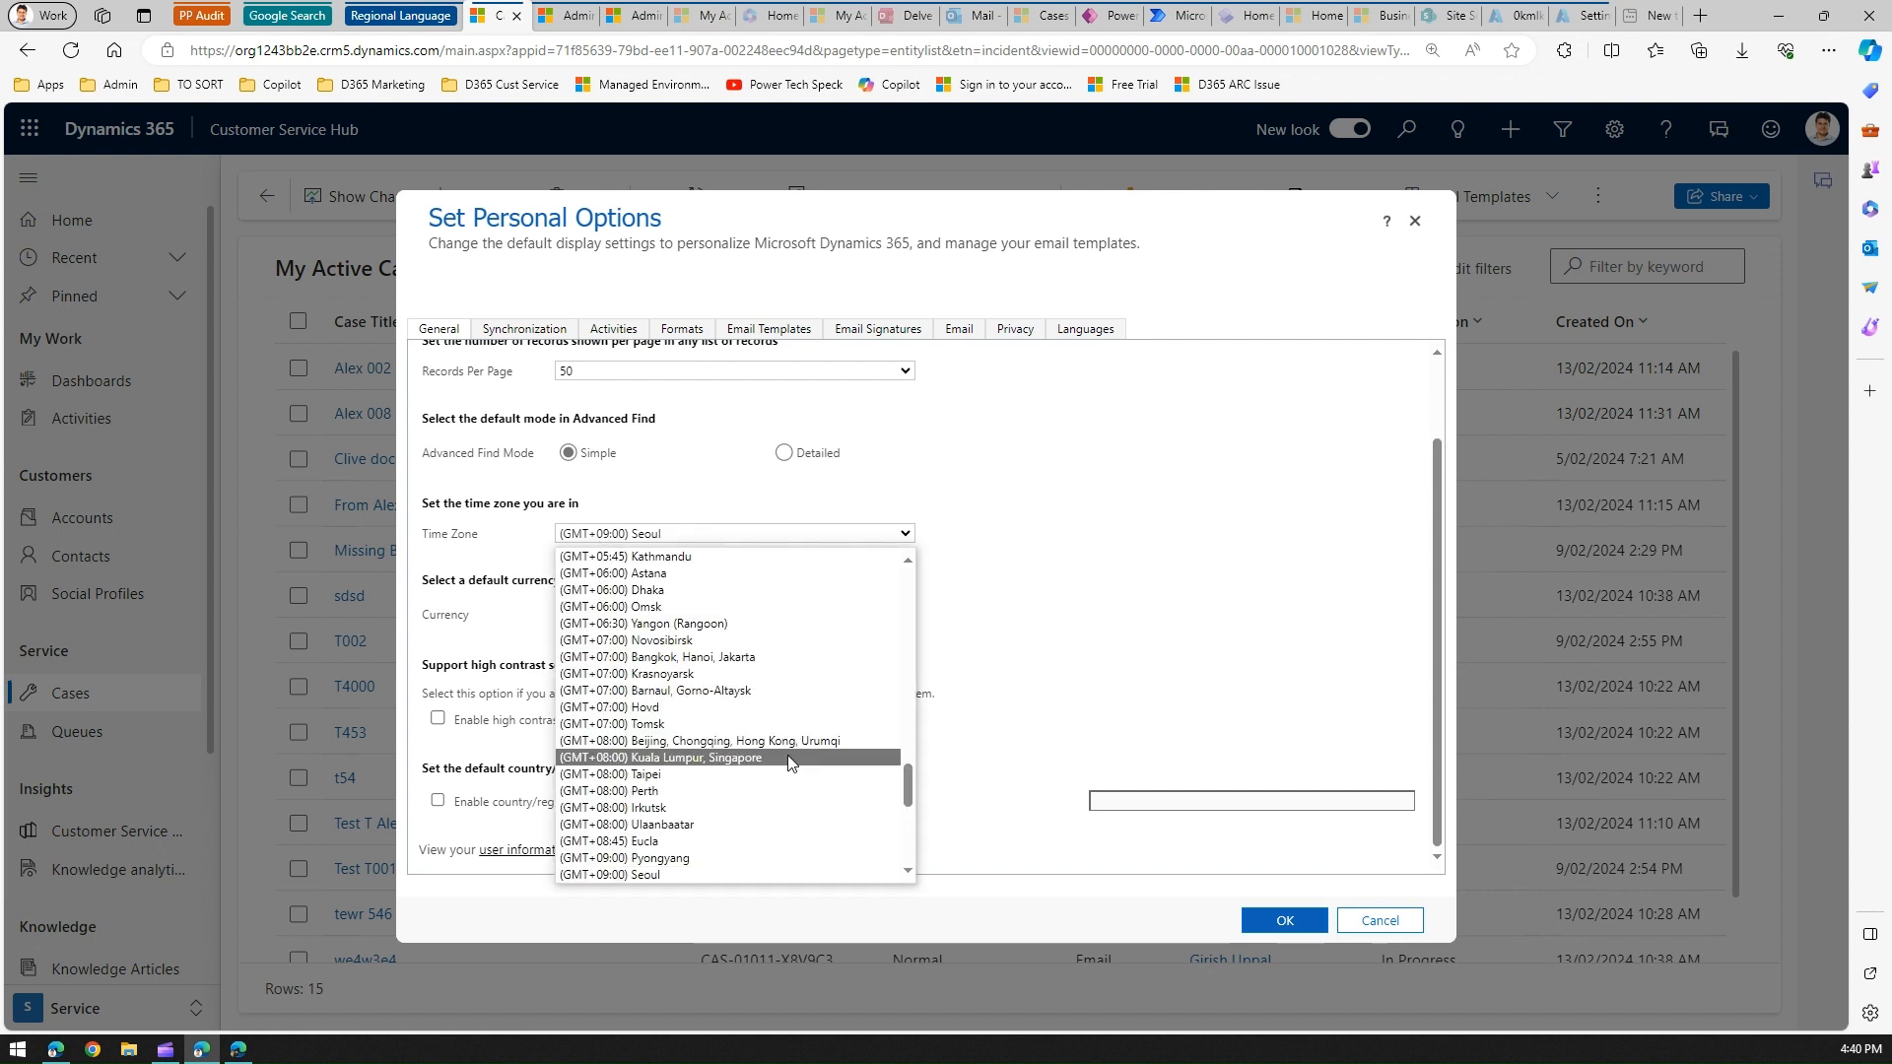
left_click(687, 776)
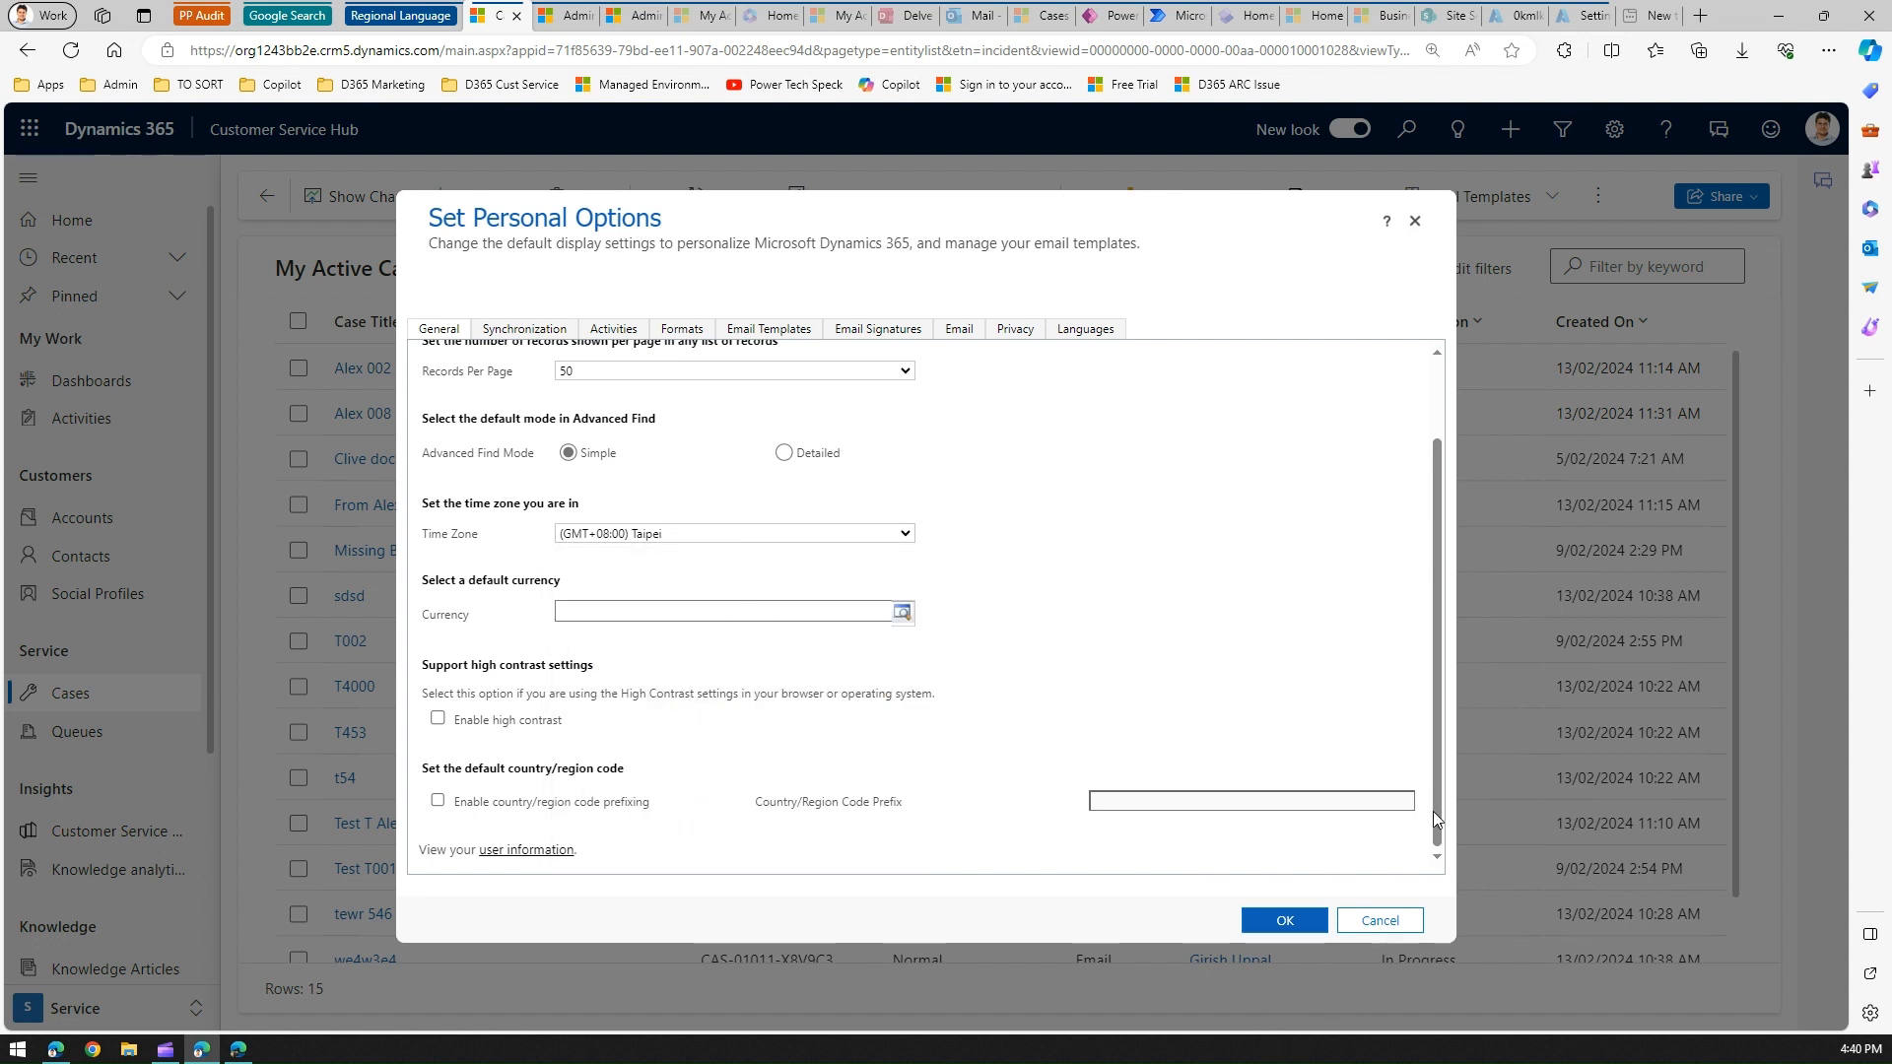
left_click_drag(1433, 812, 1439, 638)
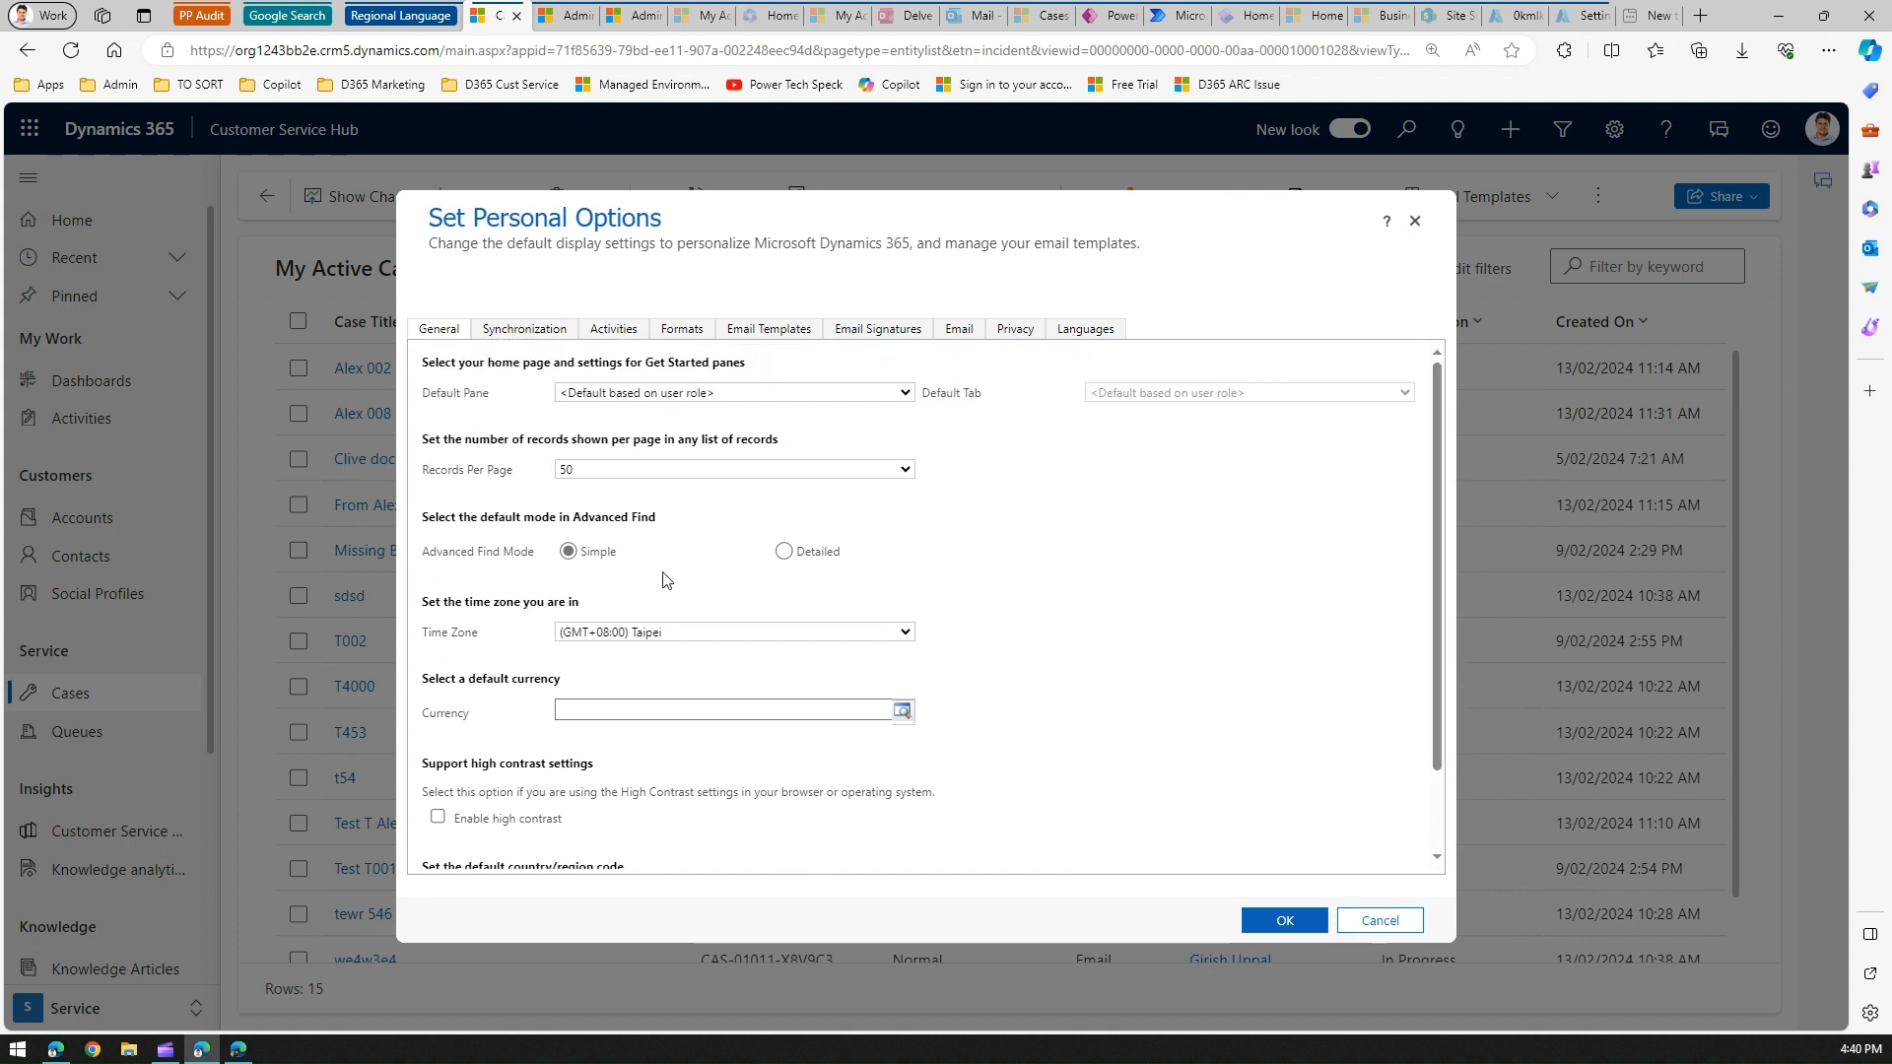
Step: Set the current format in the personal standards and formats to Danish (Denmark)
left_click(680, 333)
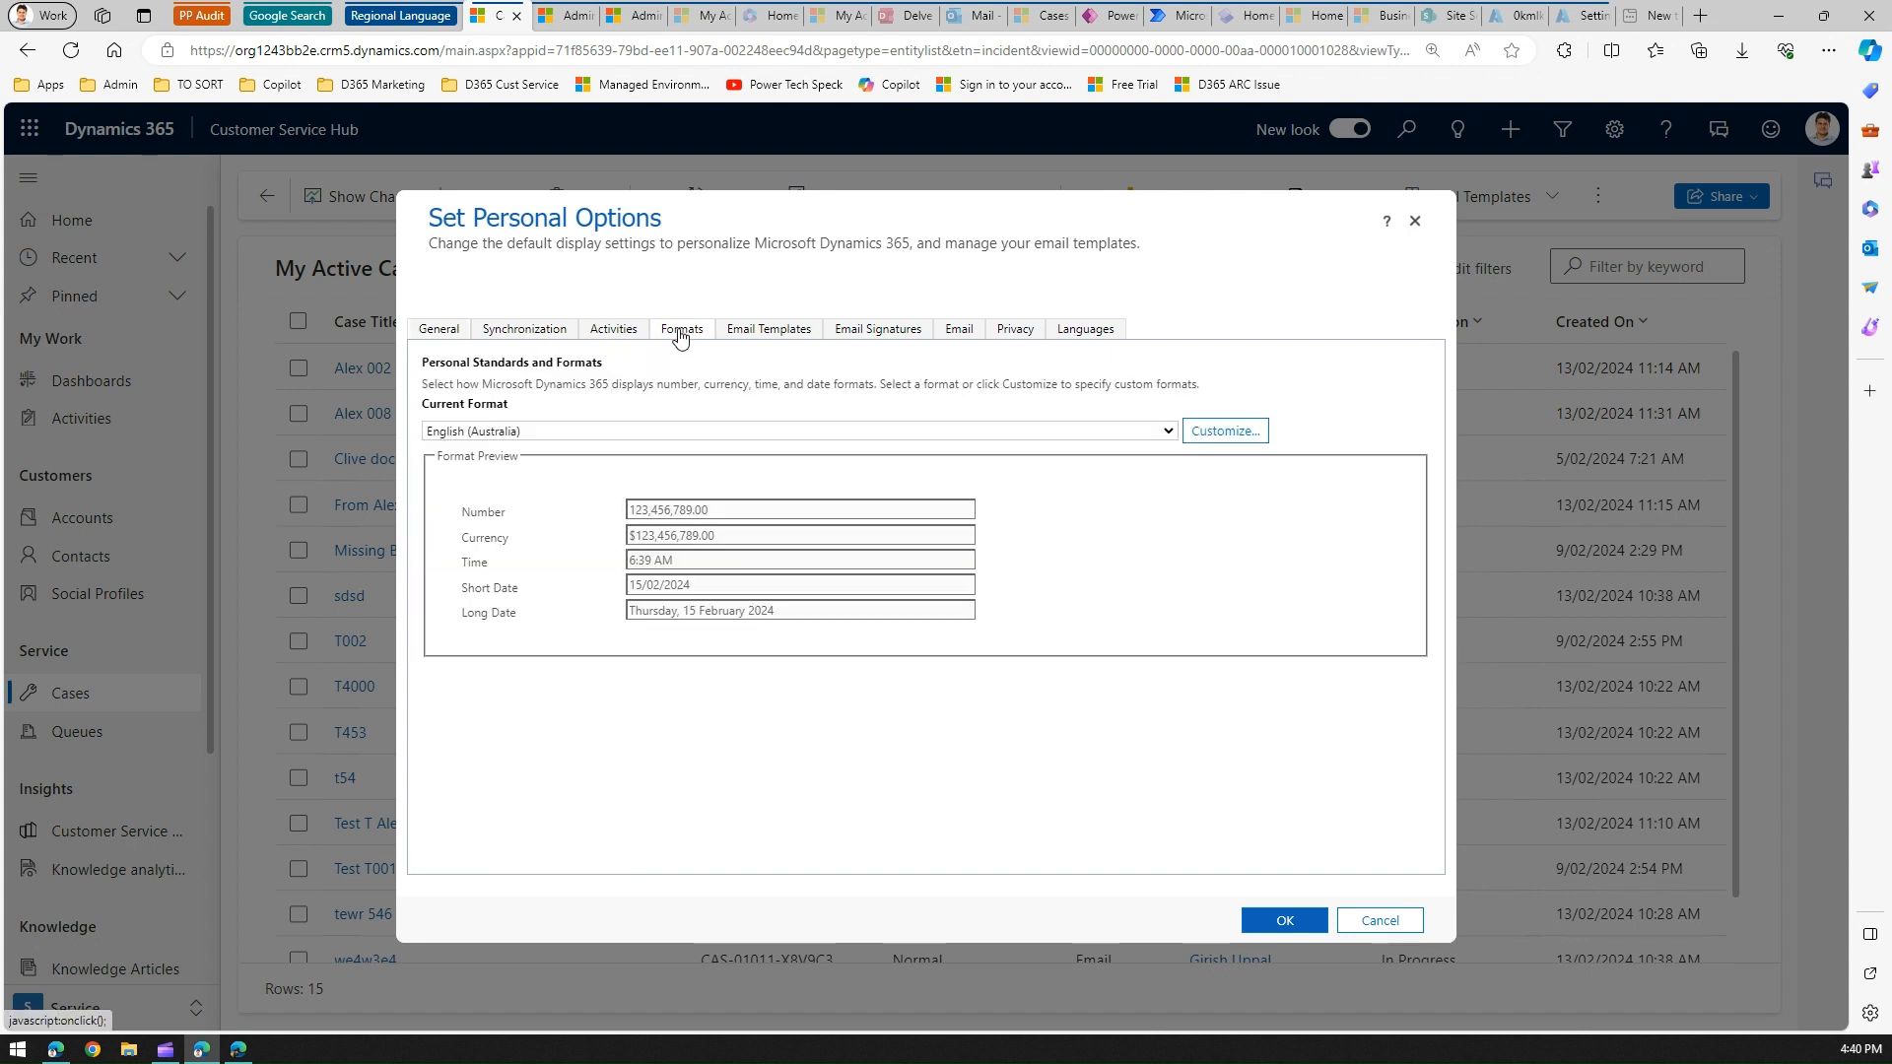
left_click(709, 431)
scroll(734, 631, "down", 2)
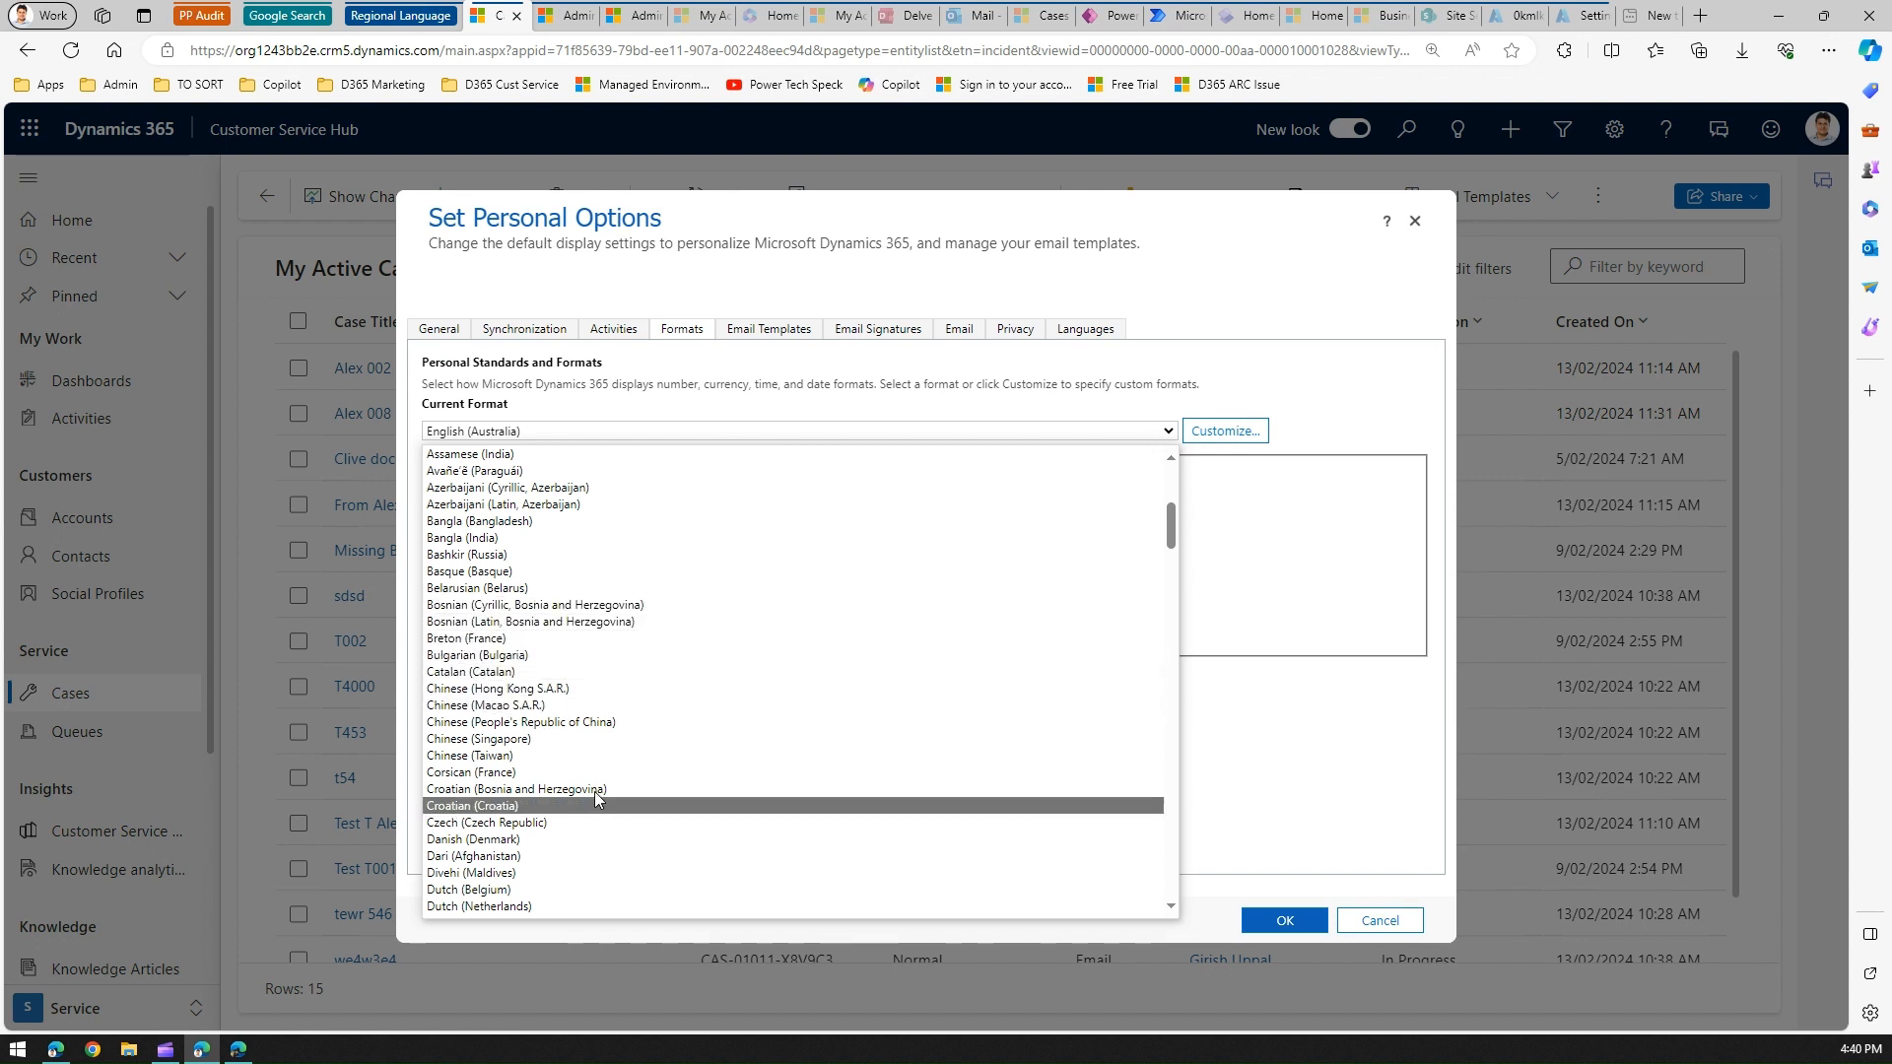
left_click(549, 843)
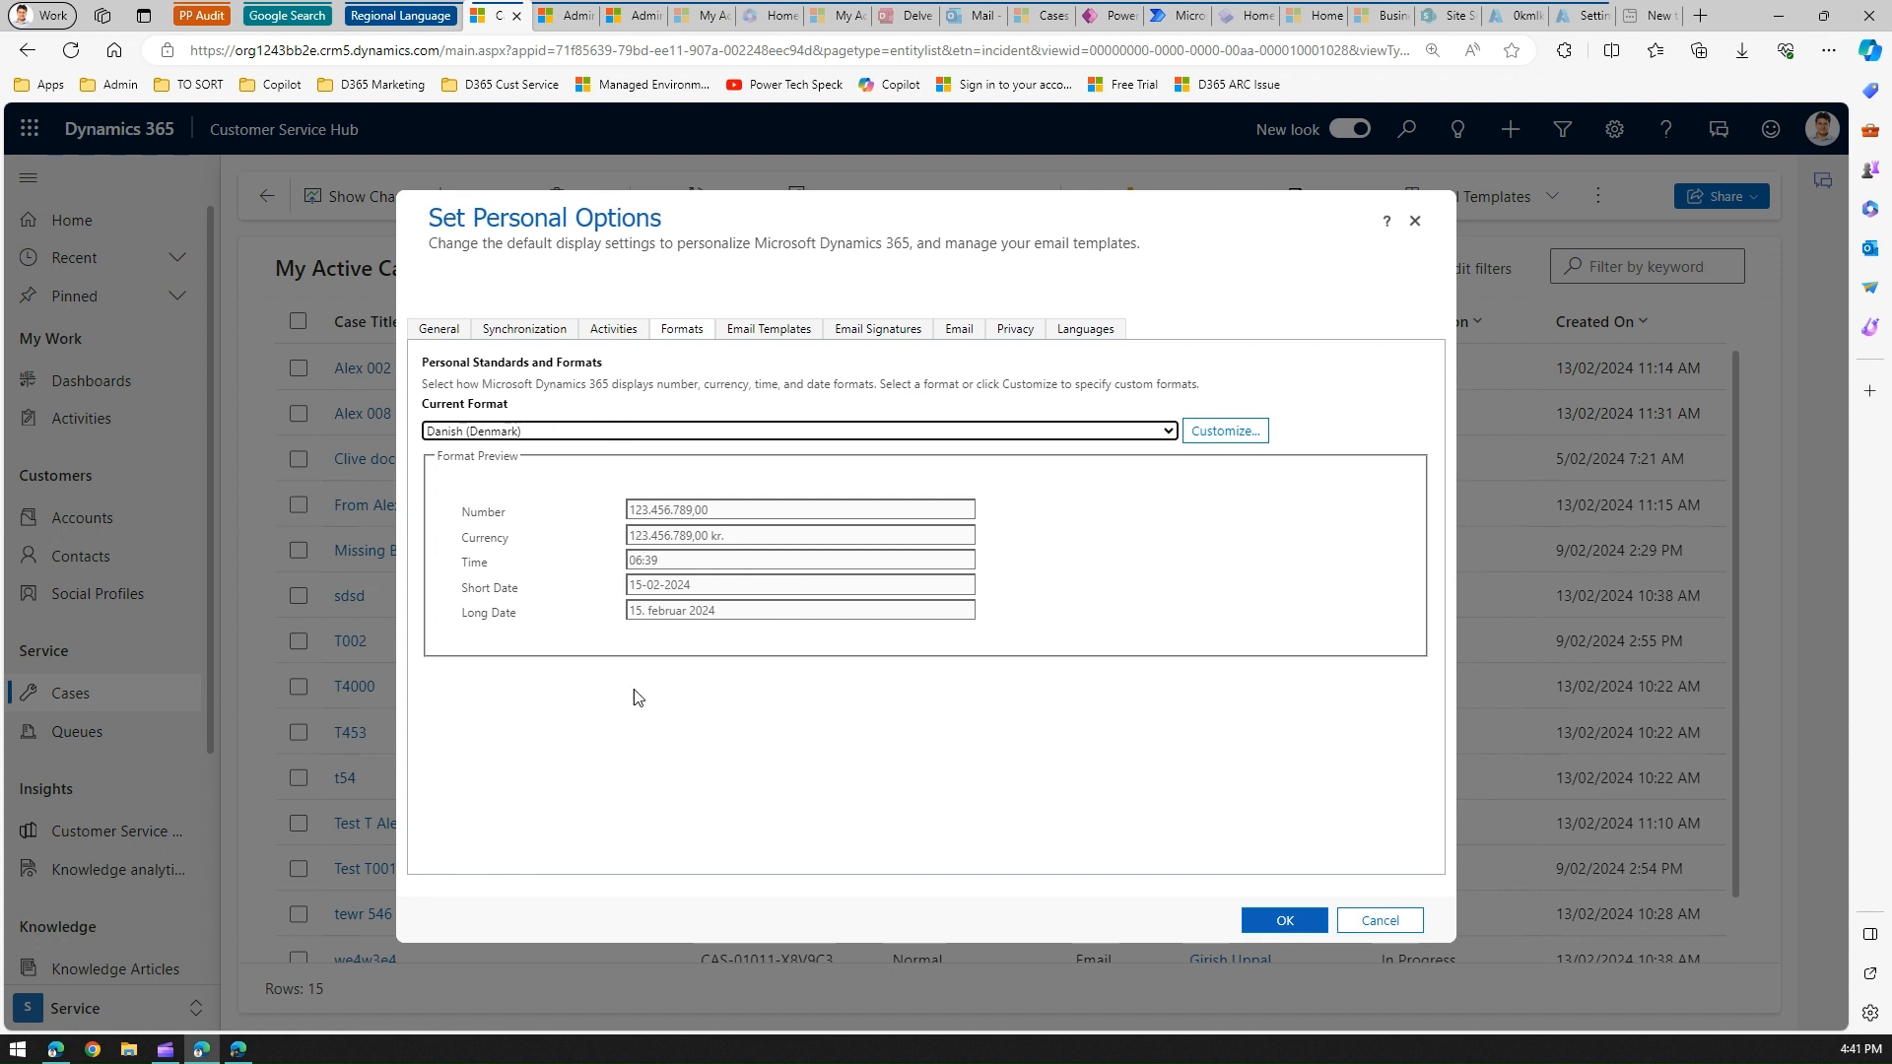
Step: Examine the number, currency and date customization choices of the personal format, and close the personal options without saving
left_click(1226, 433)
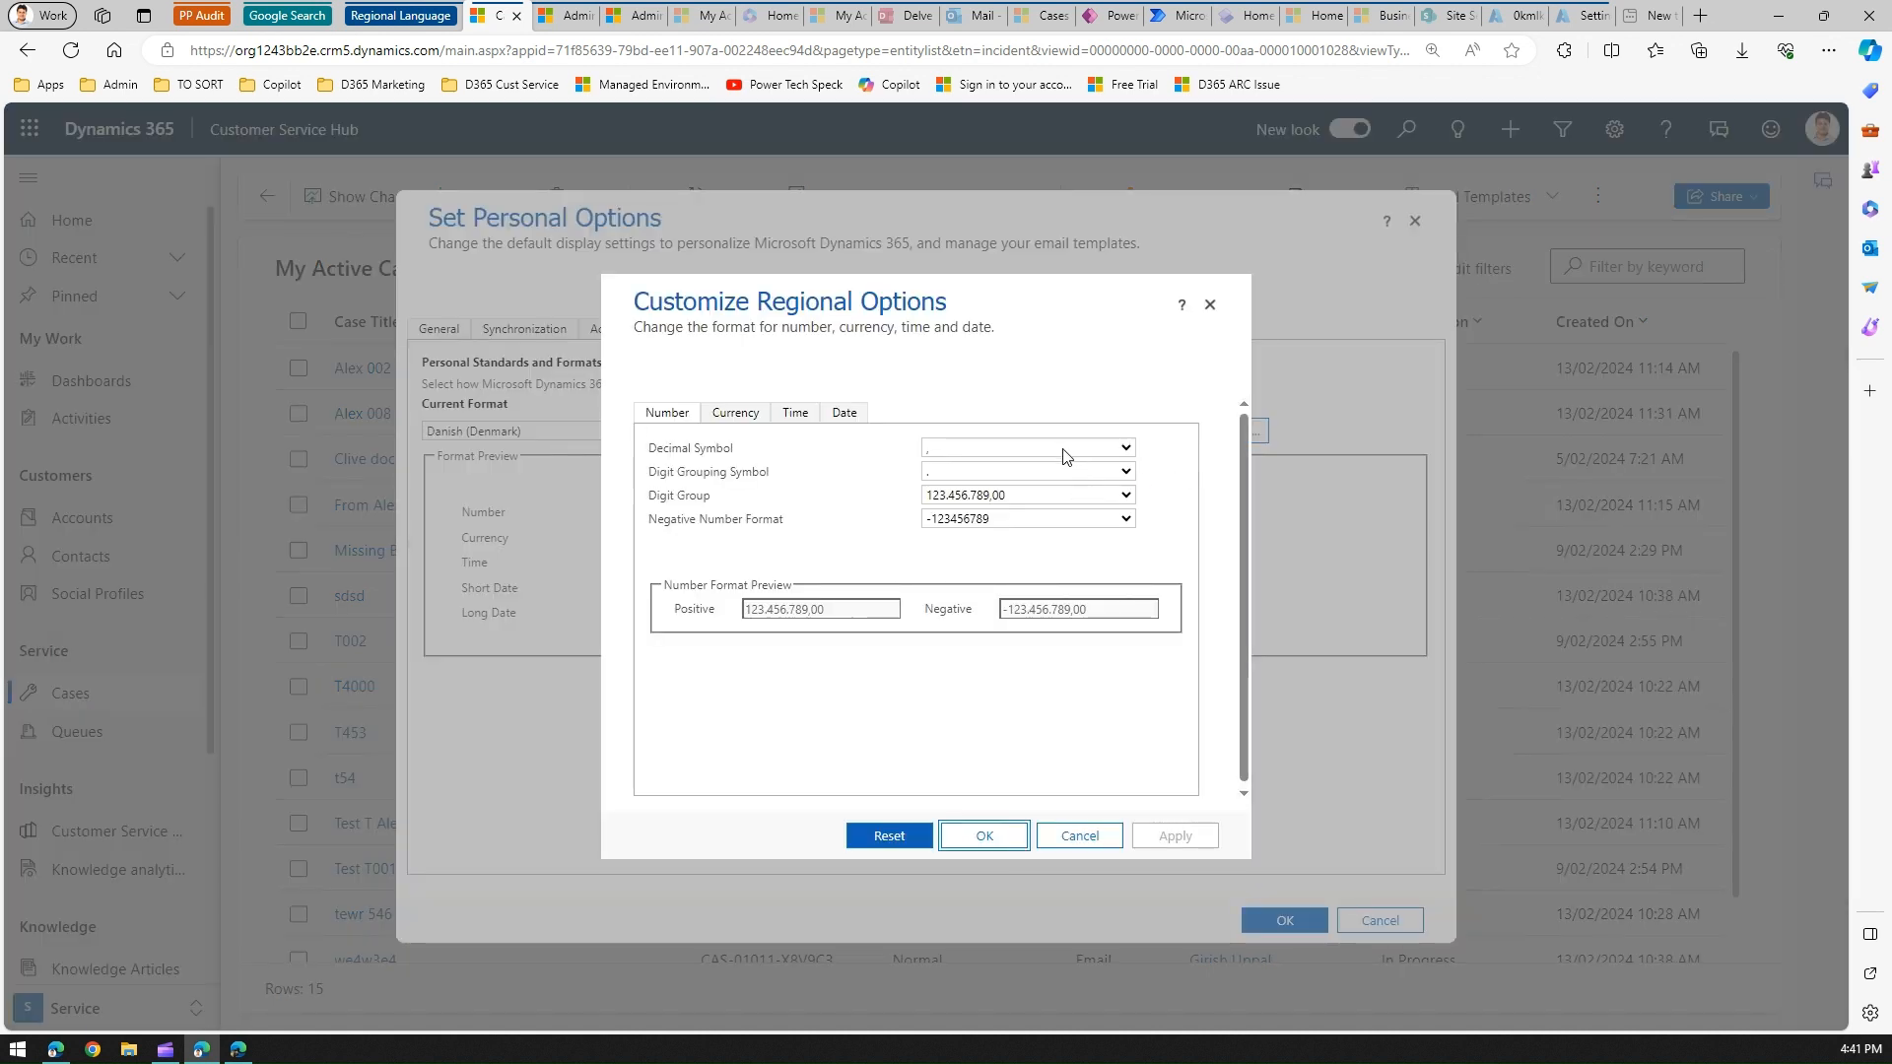
left_click(1063, 449)
left_click(1087, 471)
left_click(1092, 471)
left_click(1175, 497)
left_click(726, 419)
left_click(842, 414)
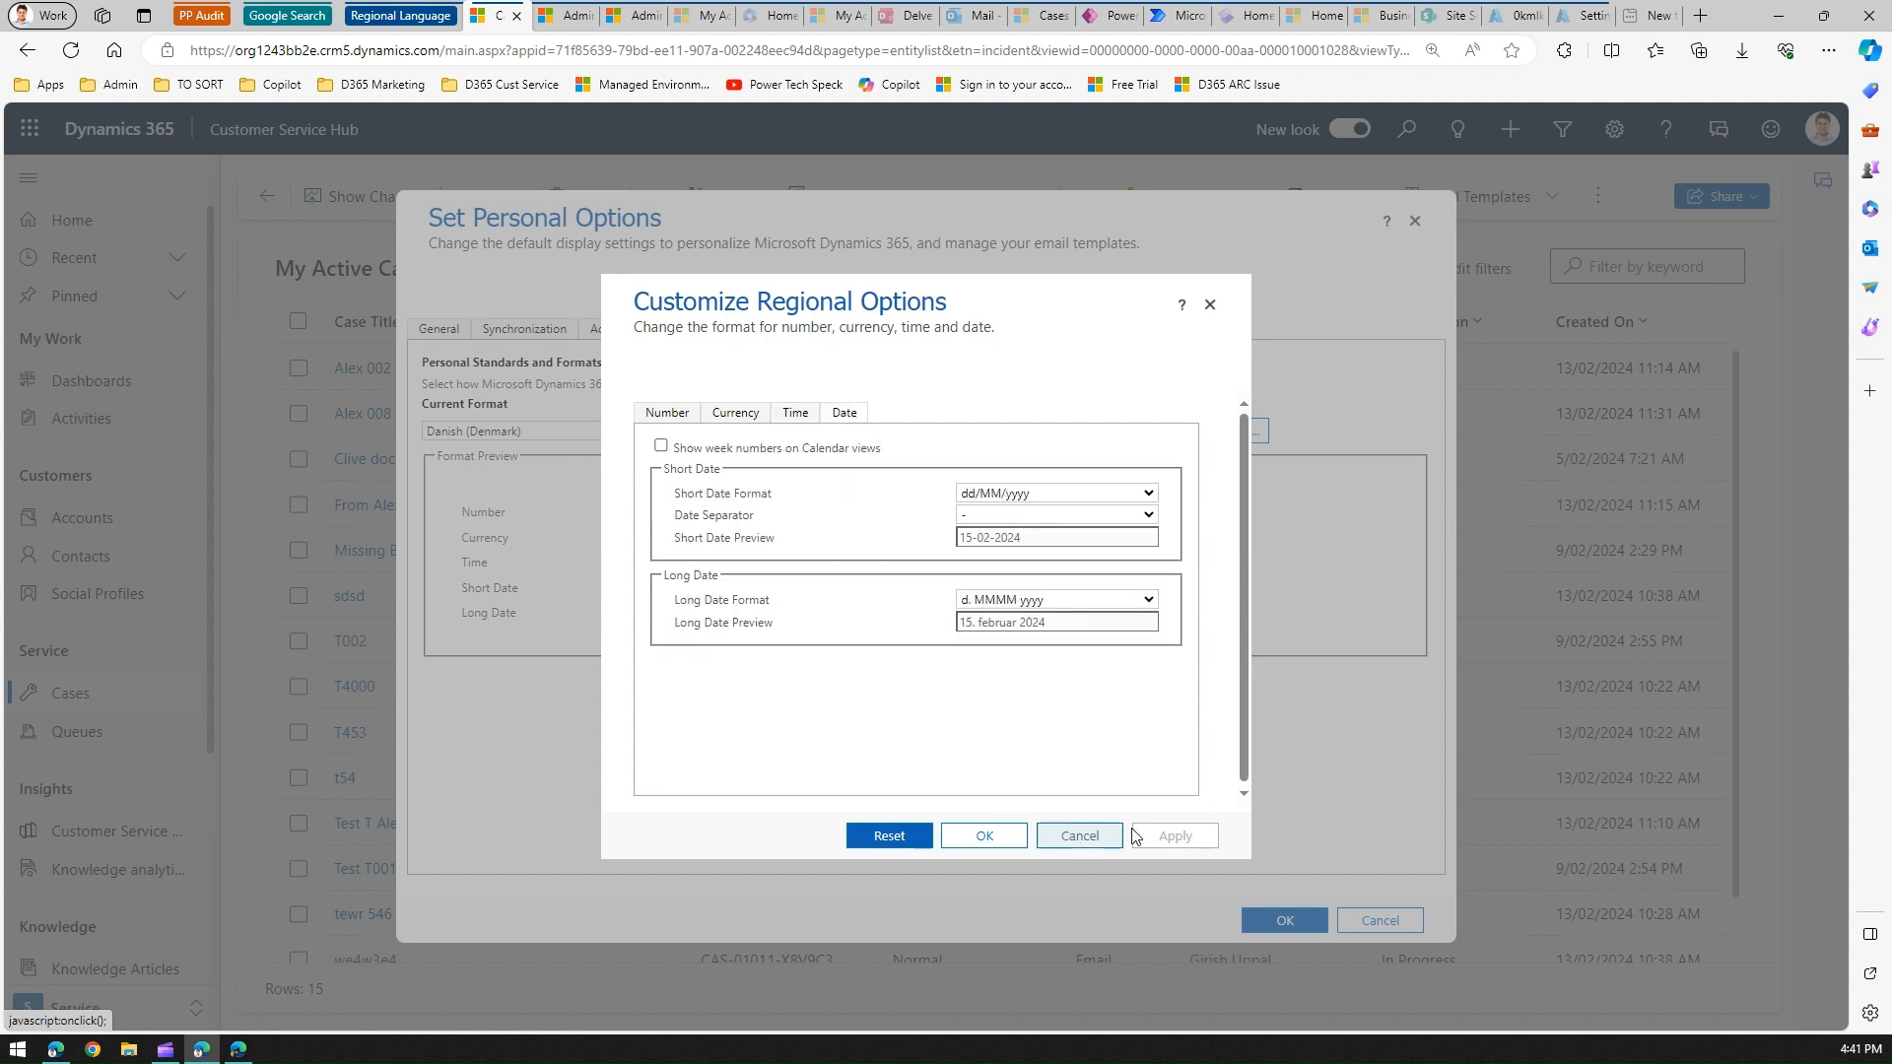
left_click(1062, 840)
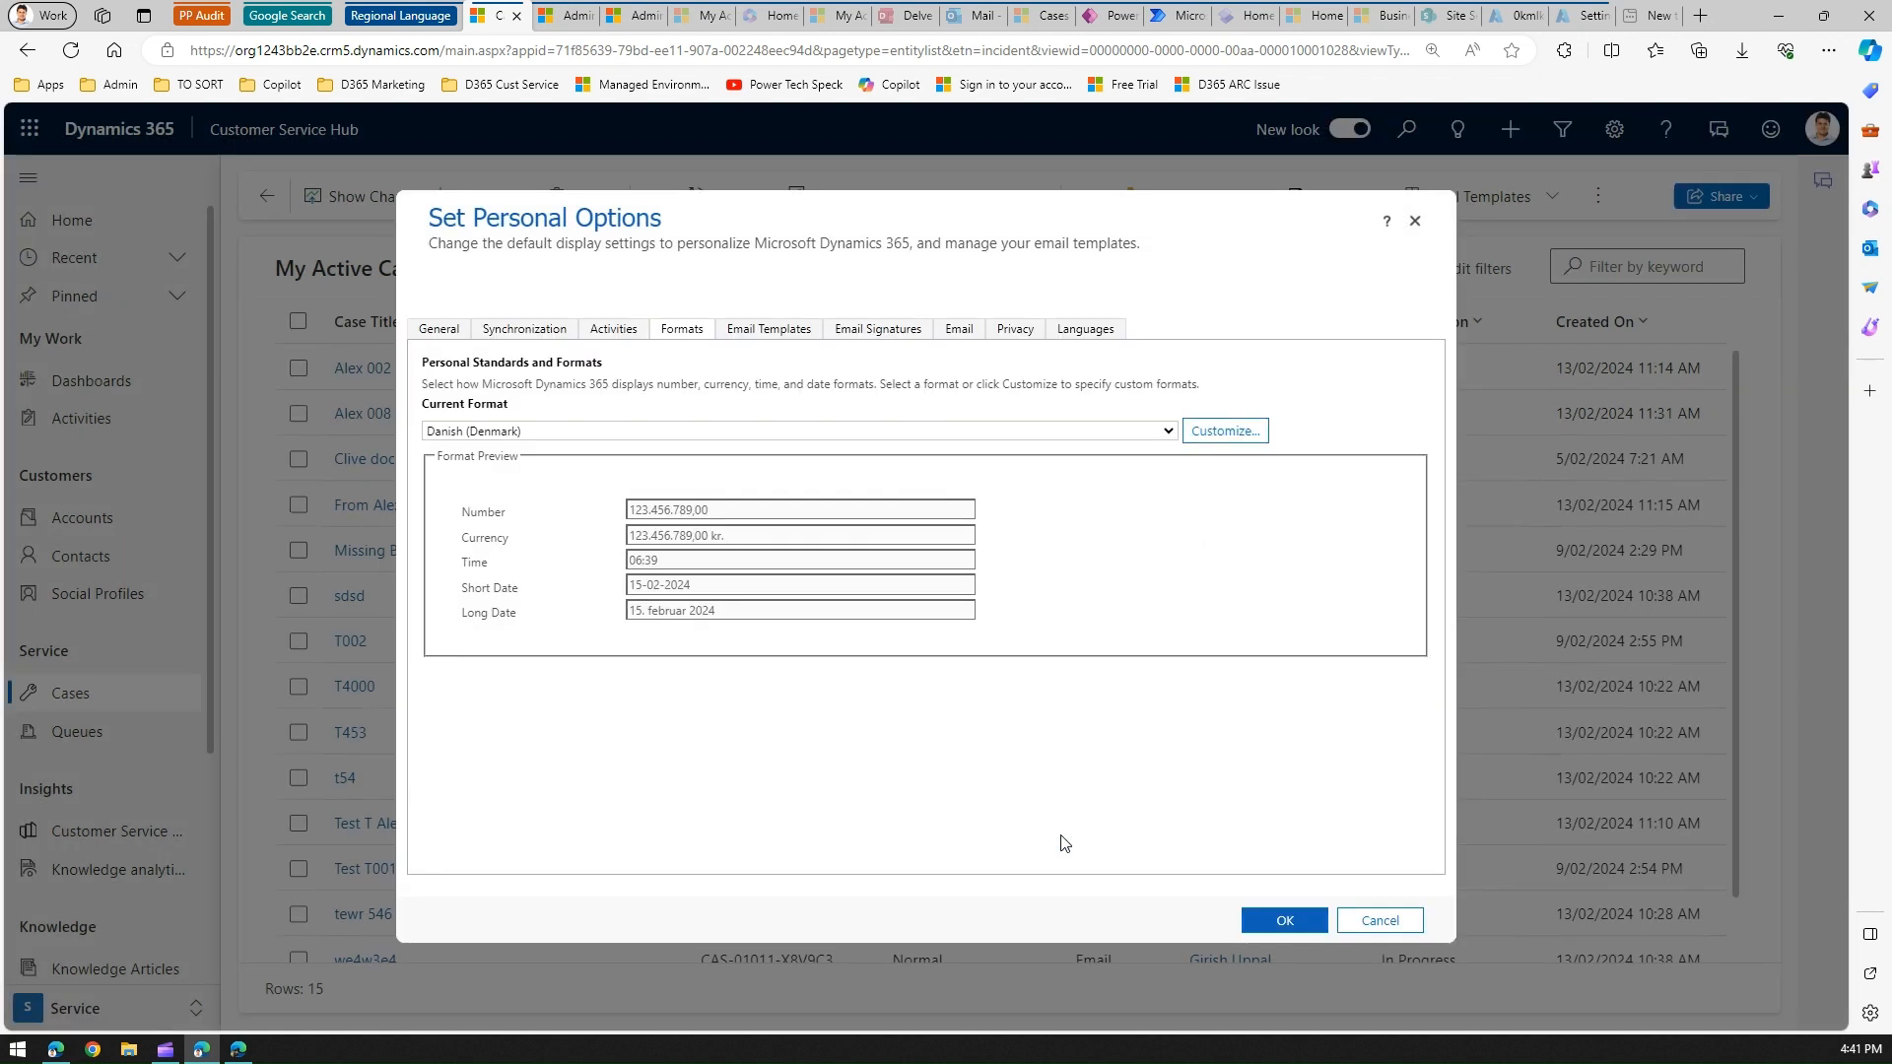
left_click(1378, 920)
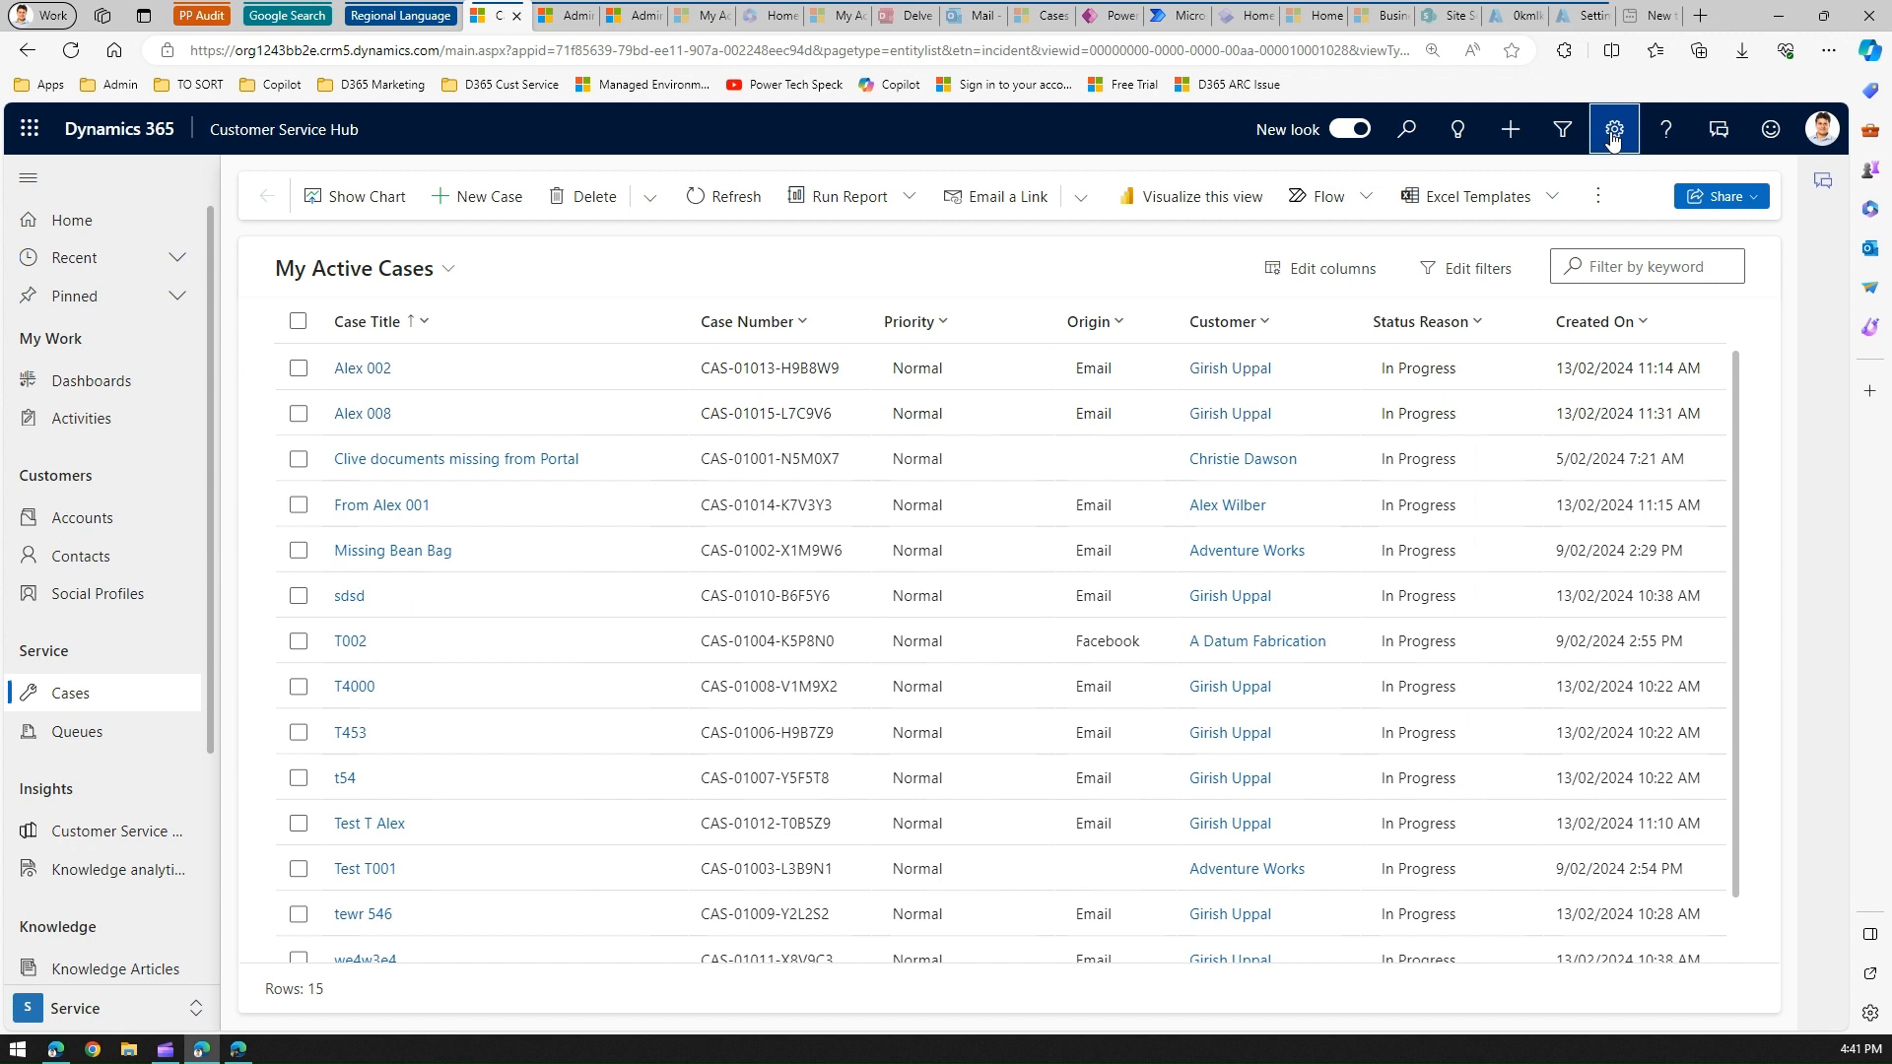
Step: Open the organization's System Settings from the Administration area of the advanced settings
left_click(1612, 142)
left_click(1631, 320)
left_click(1612, 135)
left_click(1577, 488)
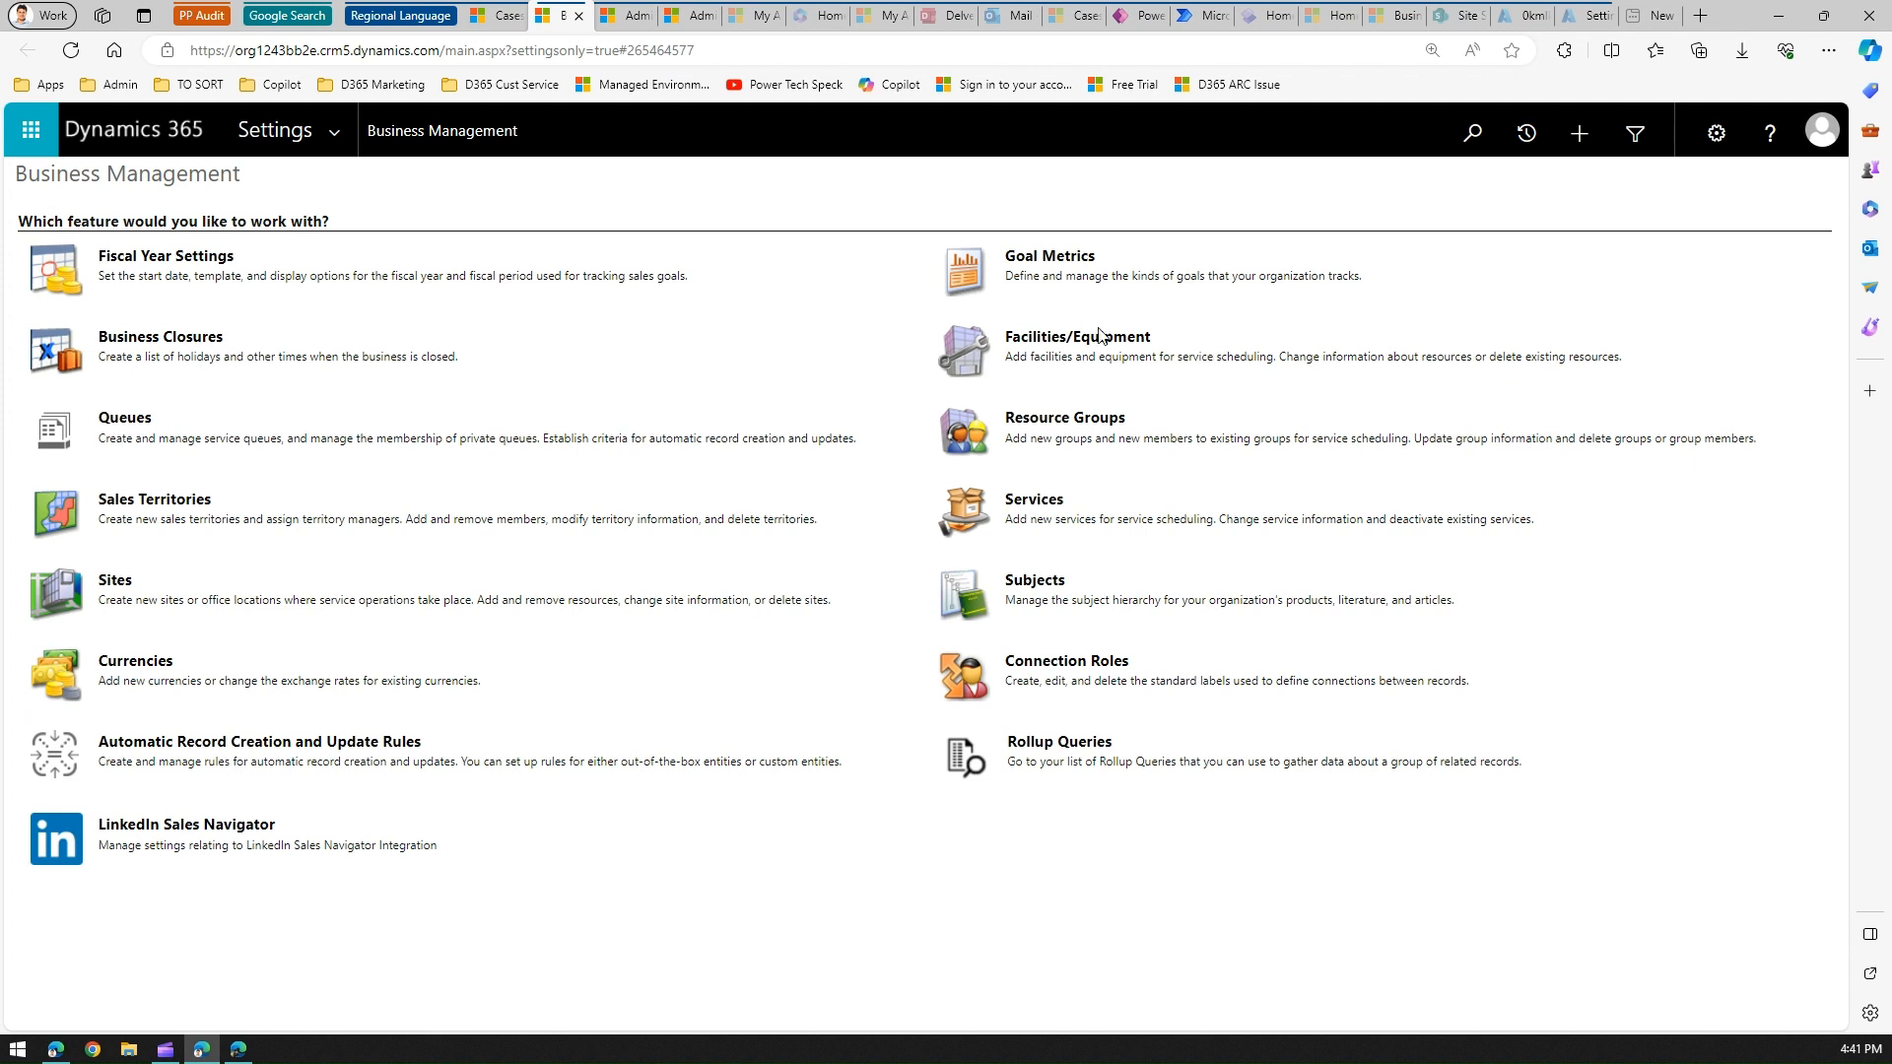
left_click(336, 135)
left_click(545, 345)
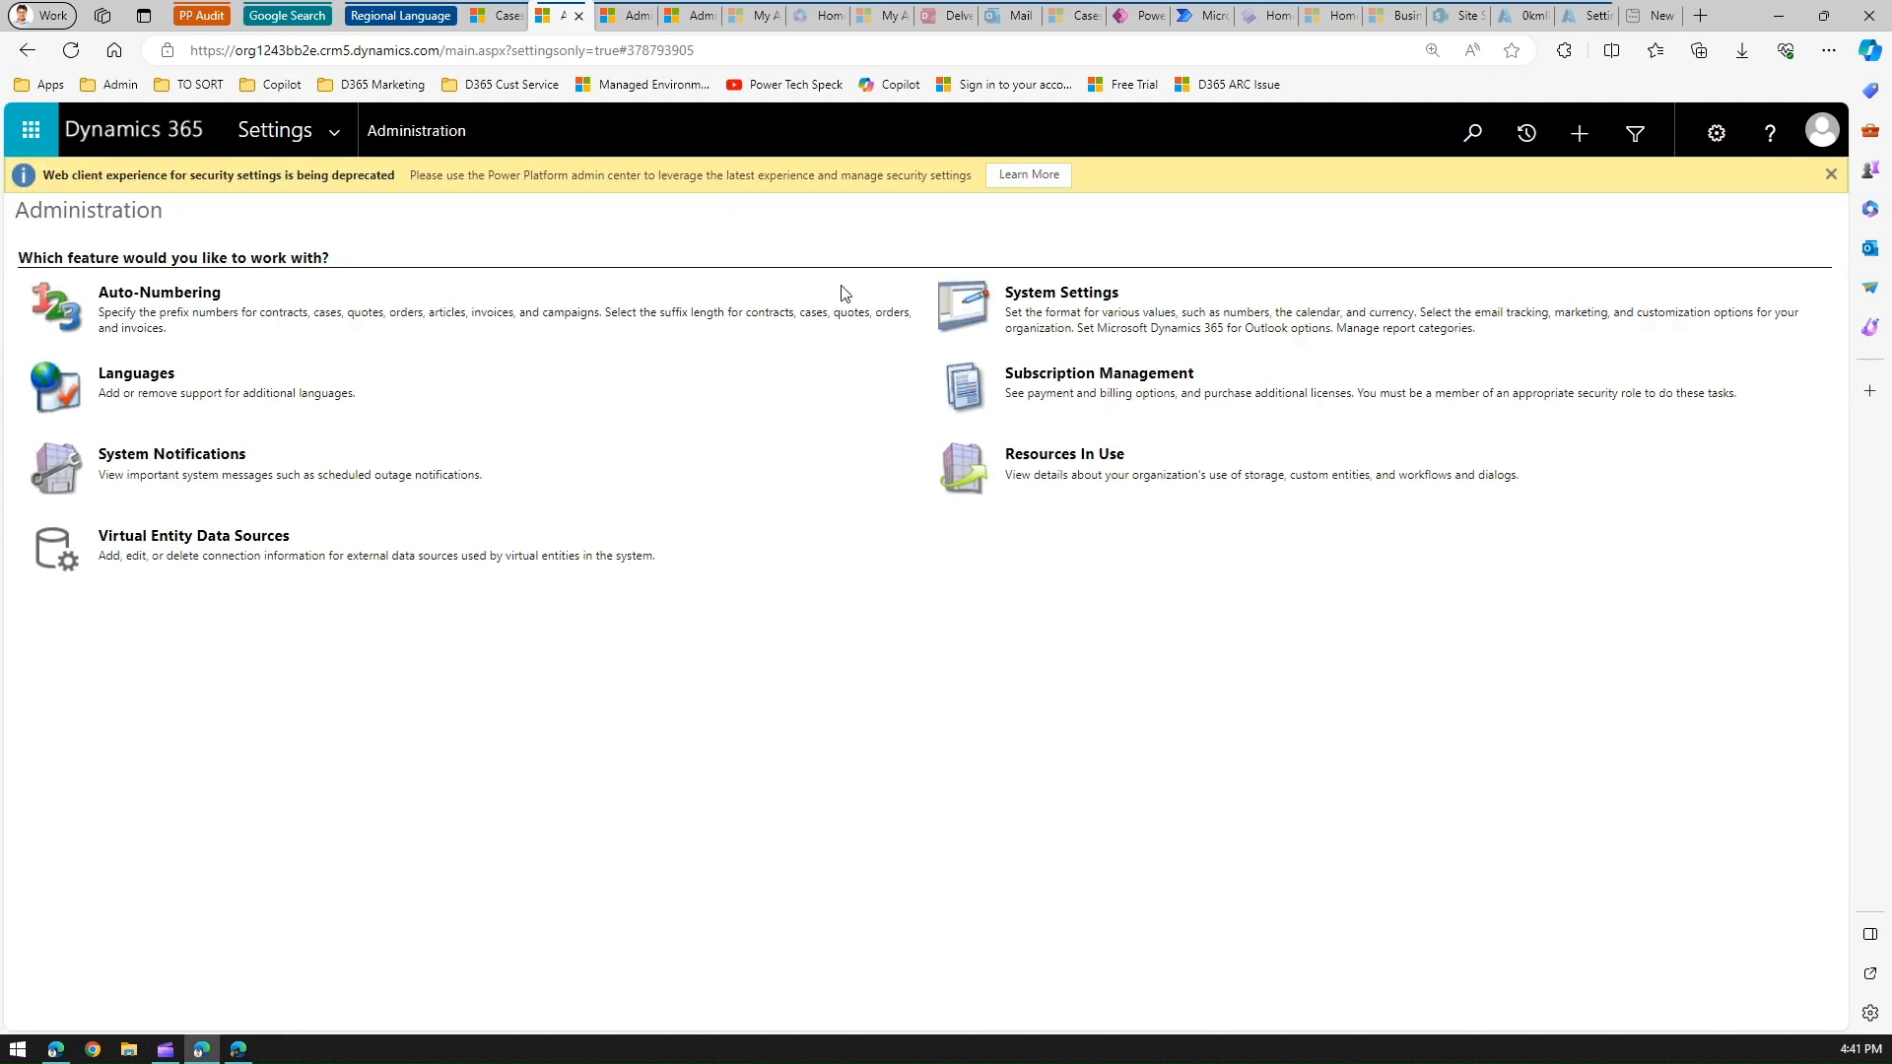
left_click(1055, 296)
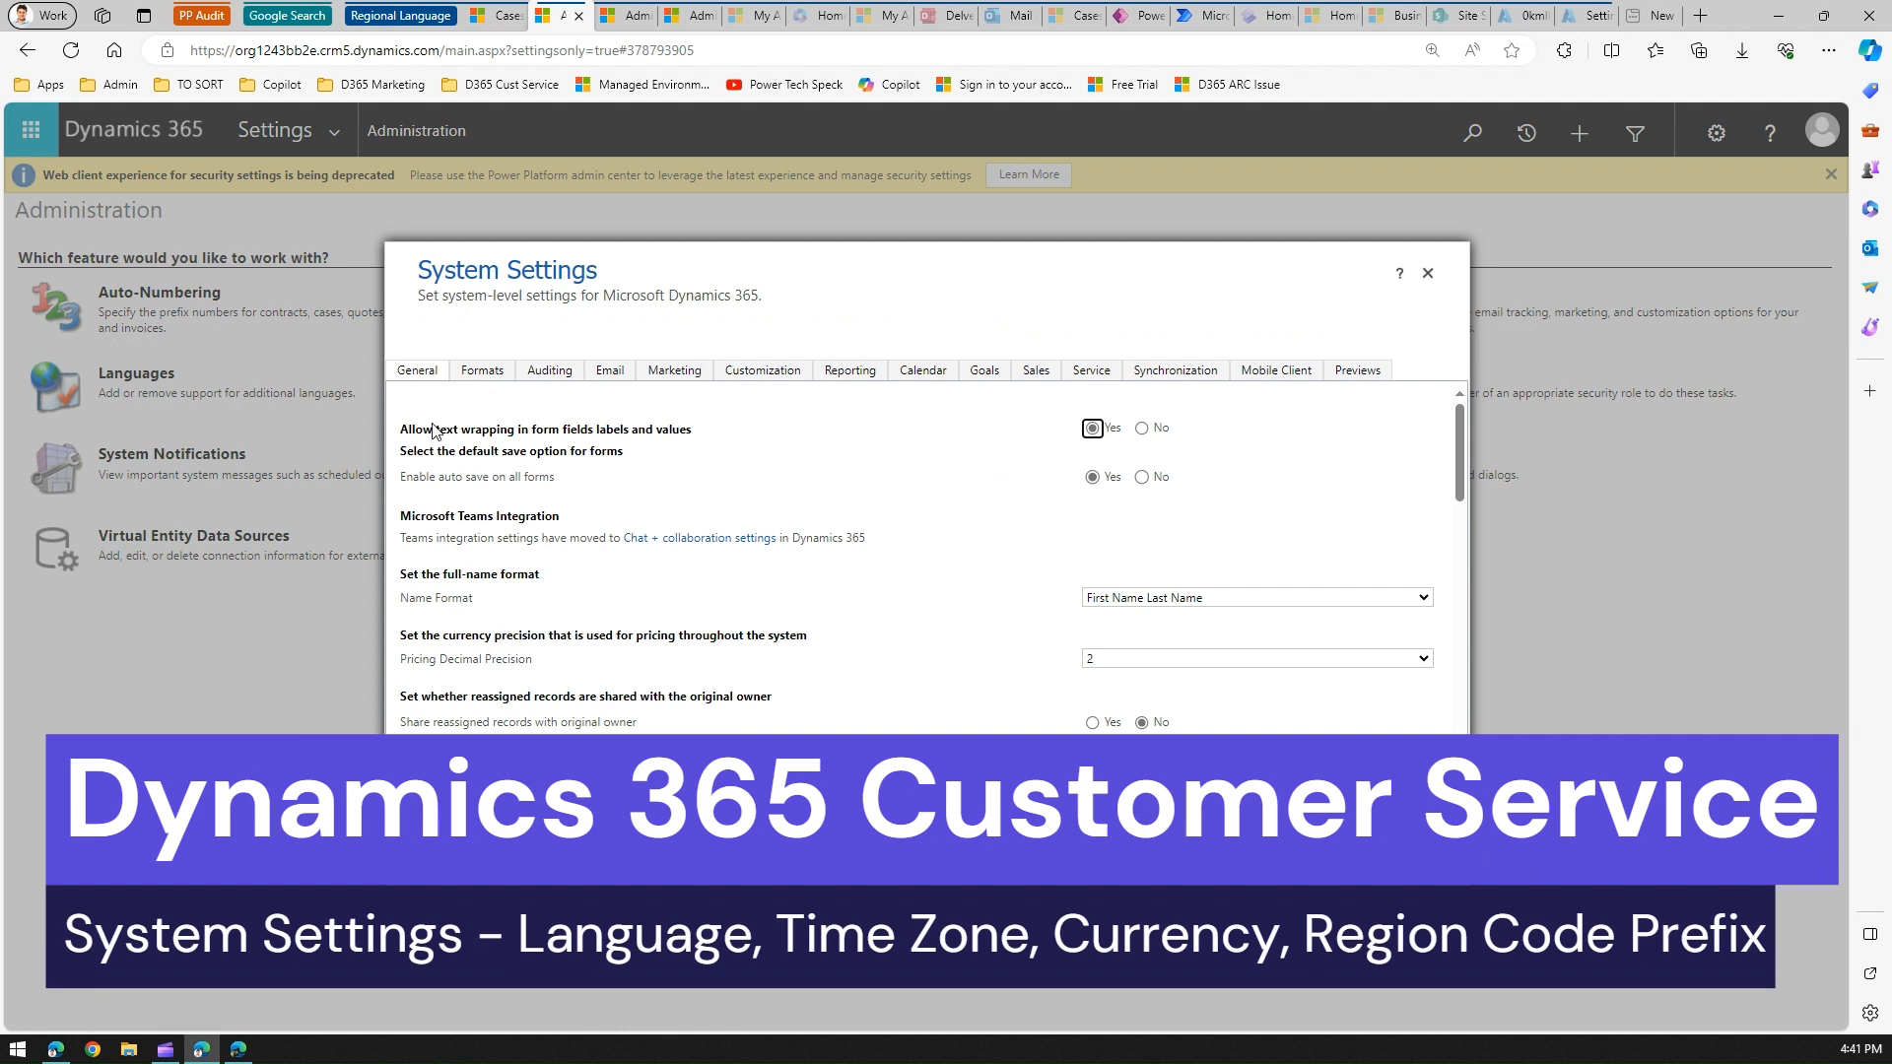
Step: Set the current format in the organizational standards and formats to Croatian (Croatia)
left_click(485, 374)
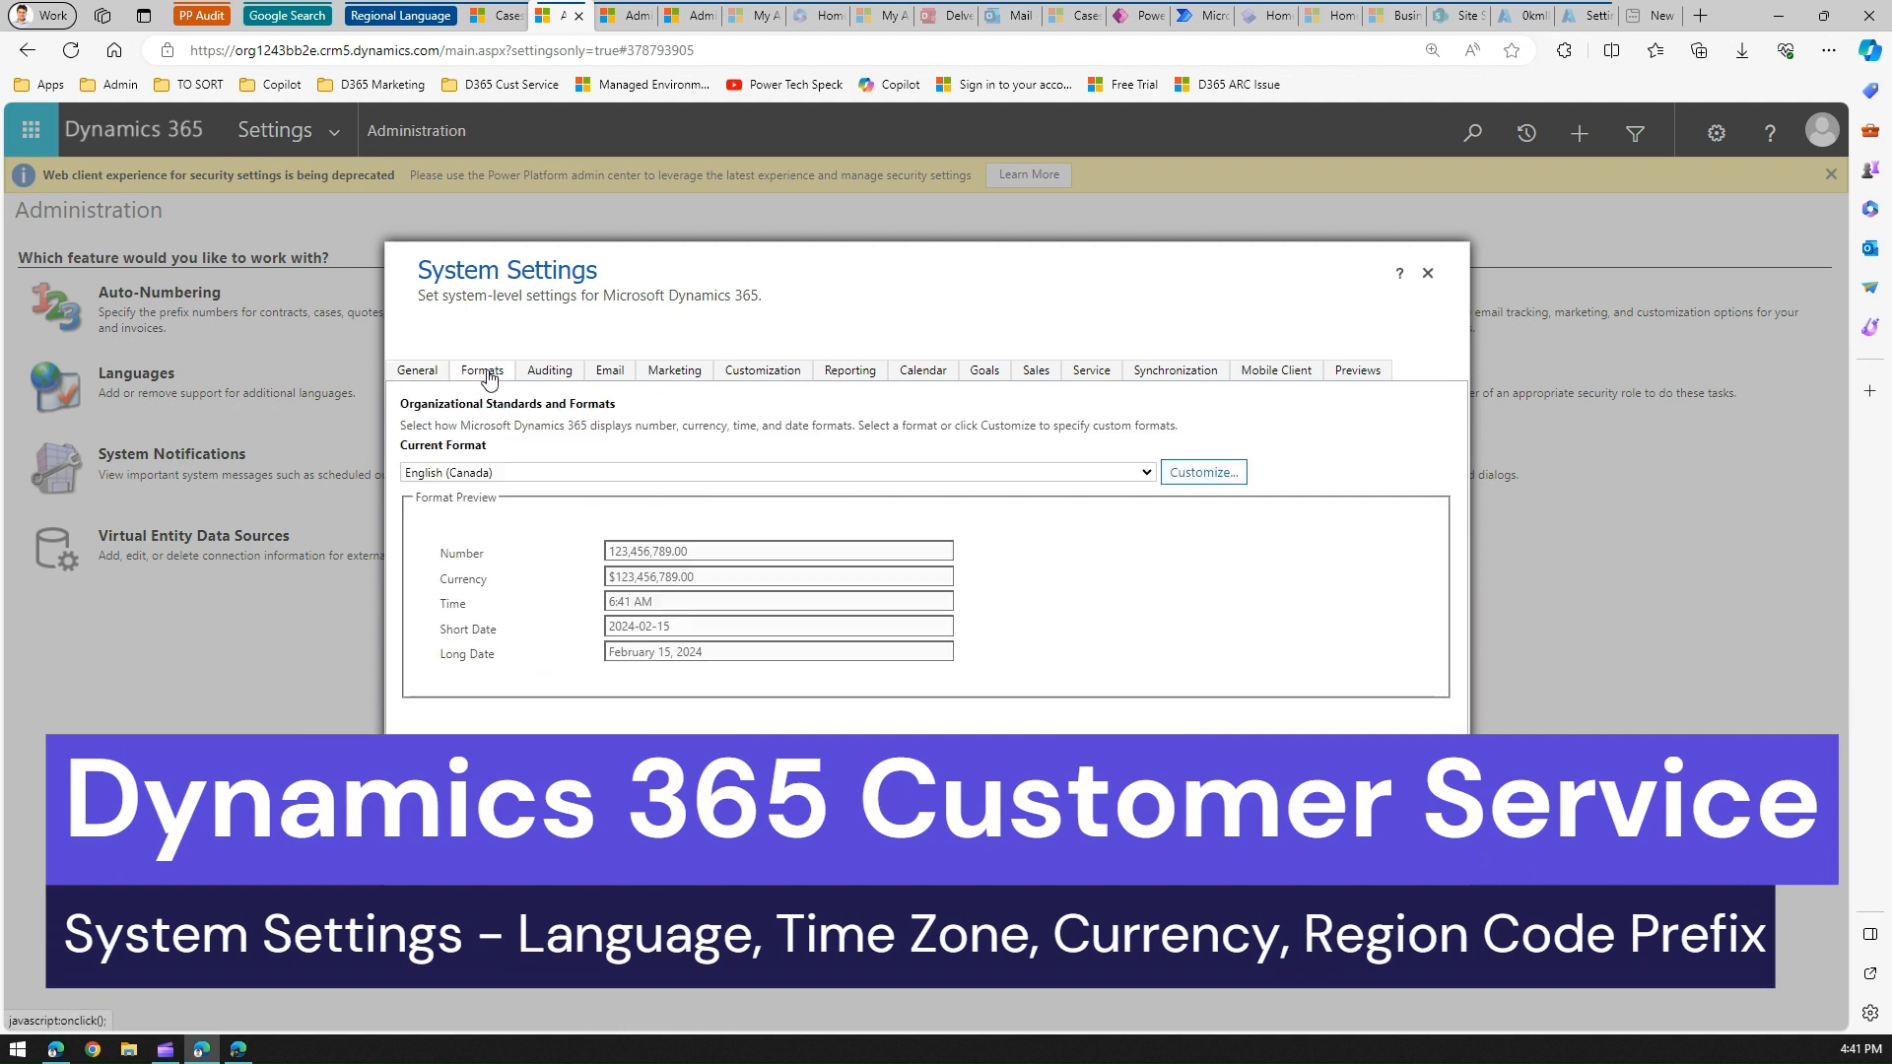
left_click(650, 473)
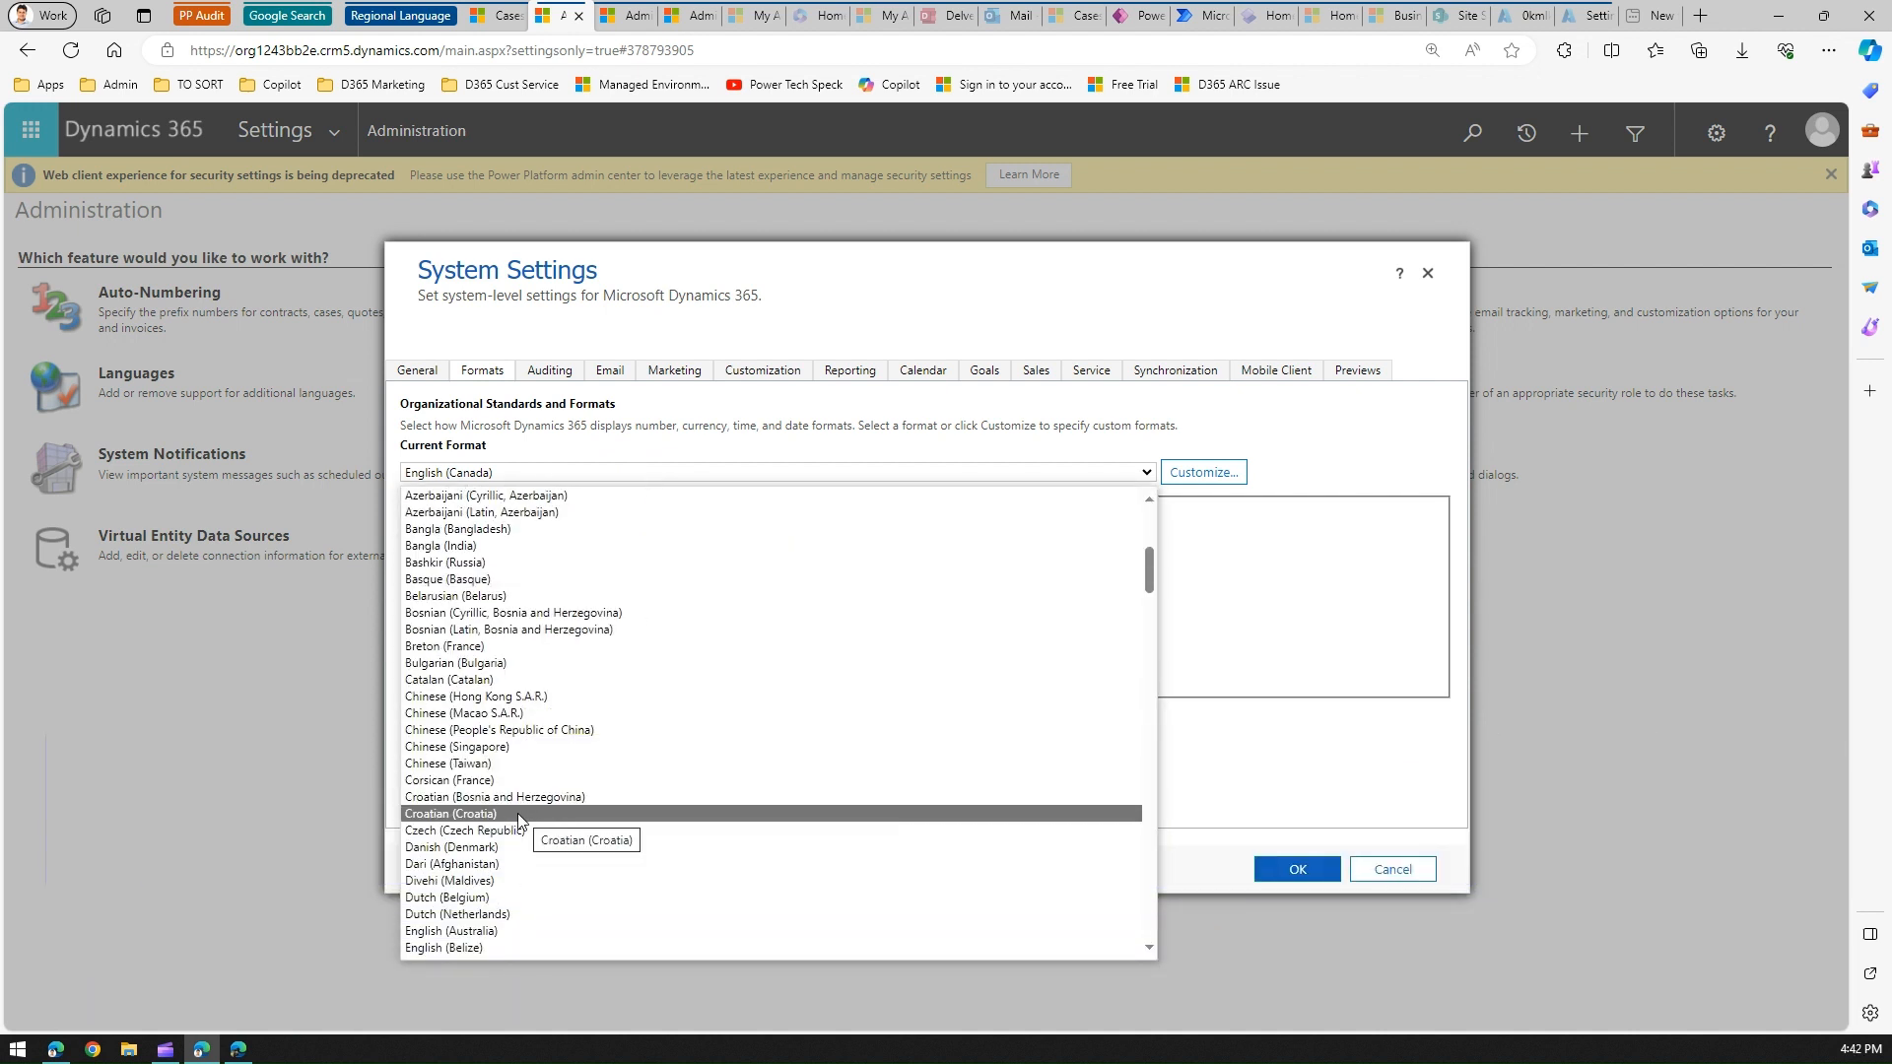
left_click(519, 814)
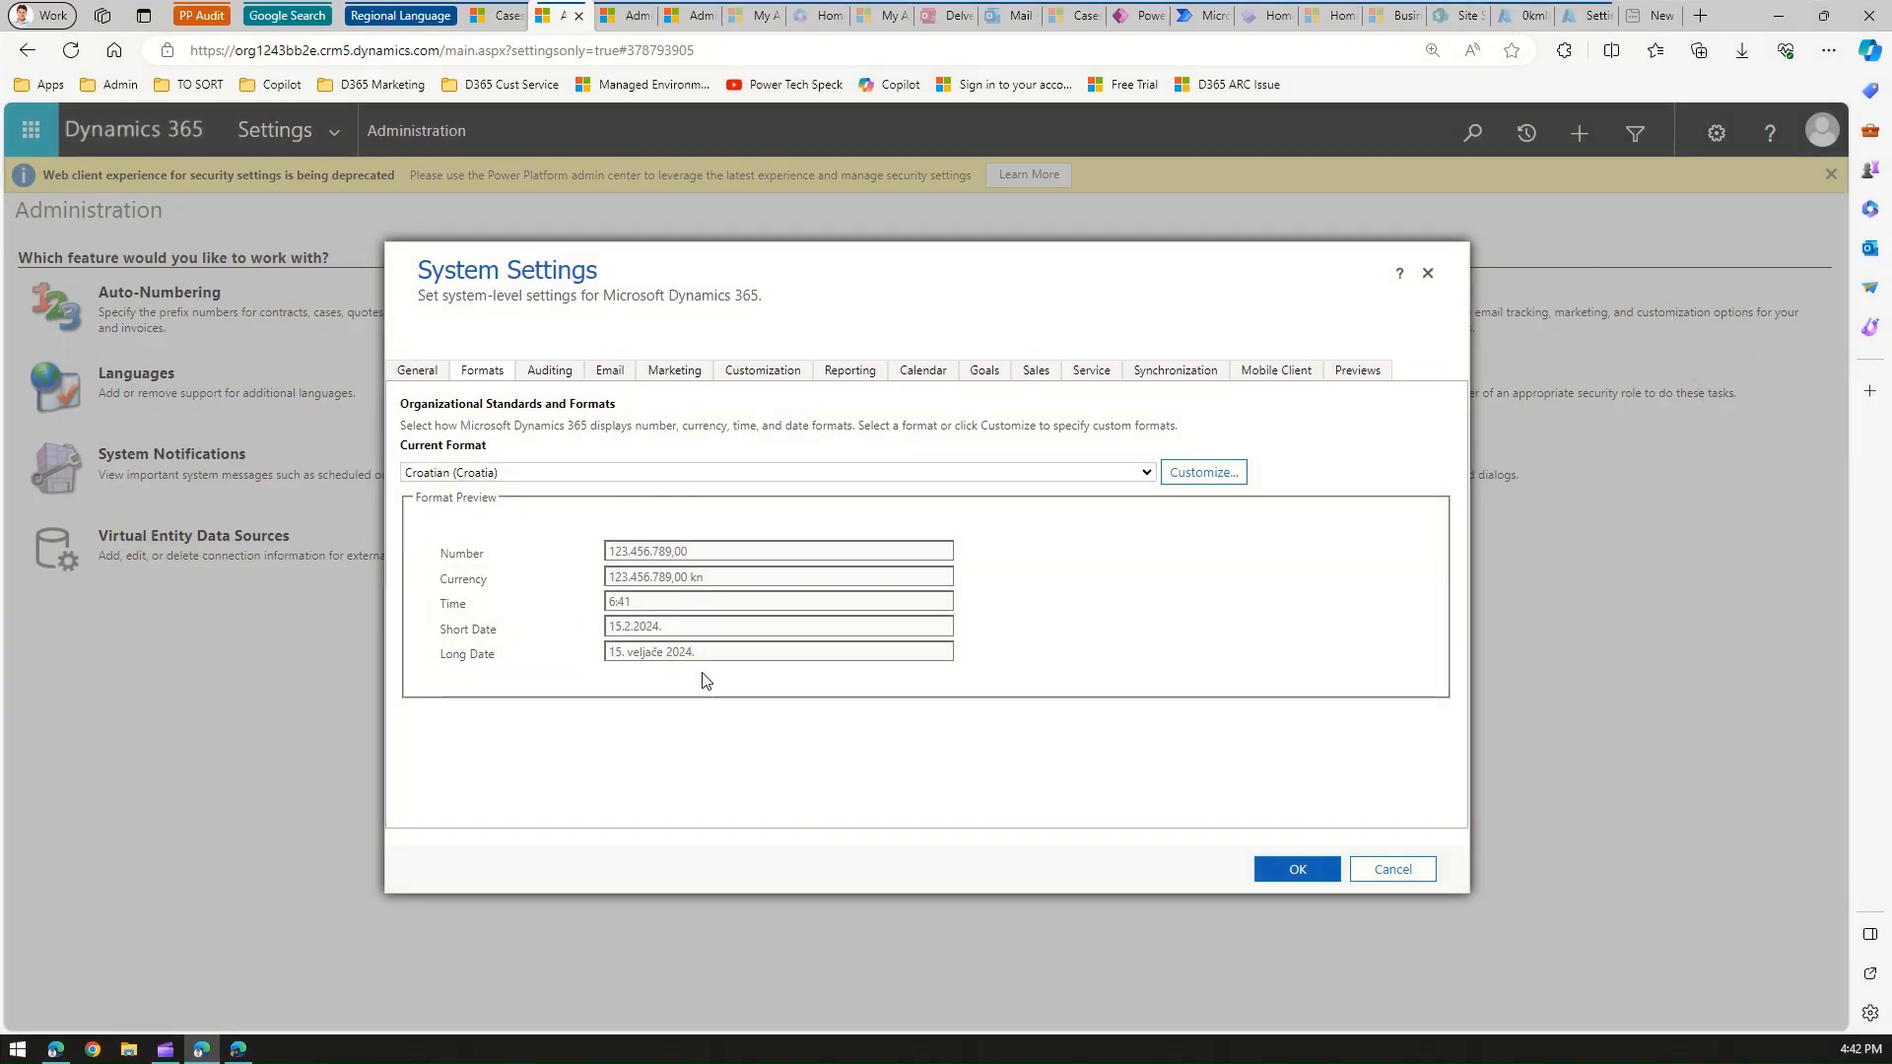
Step: Switch to the Microsoft My Account language and region settings and examine the date format choices under the regional format
left_click(617, 16)
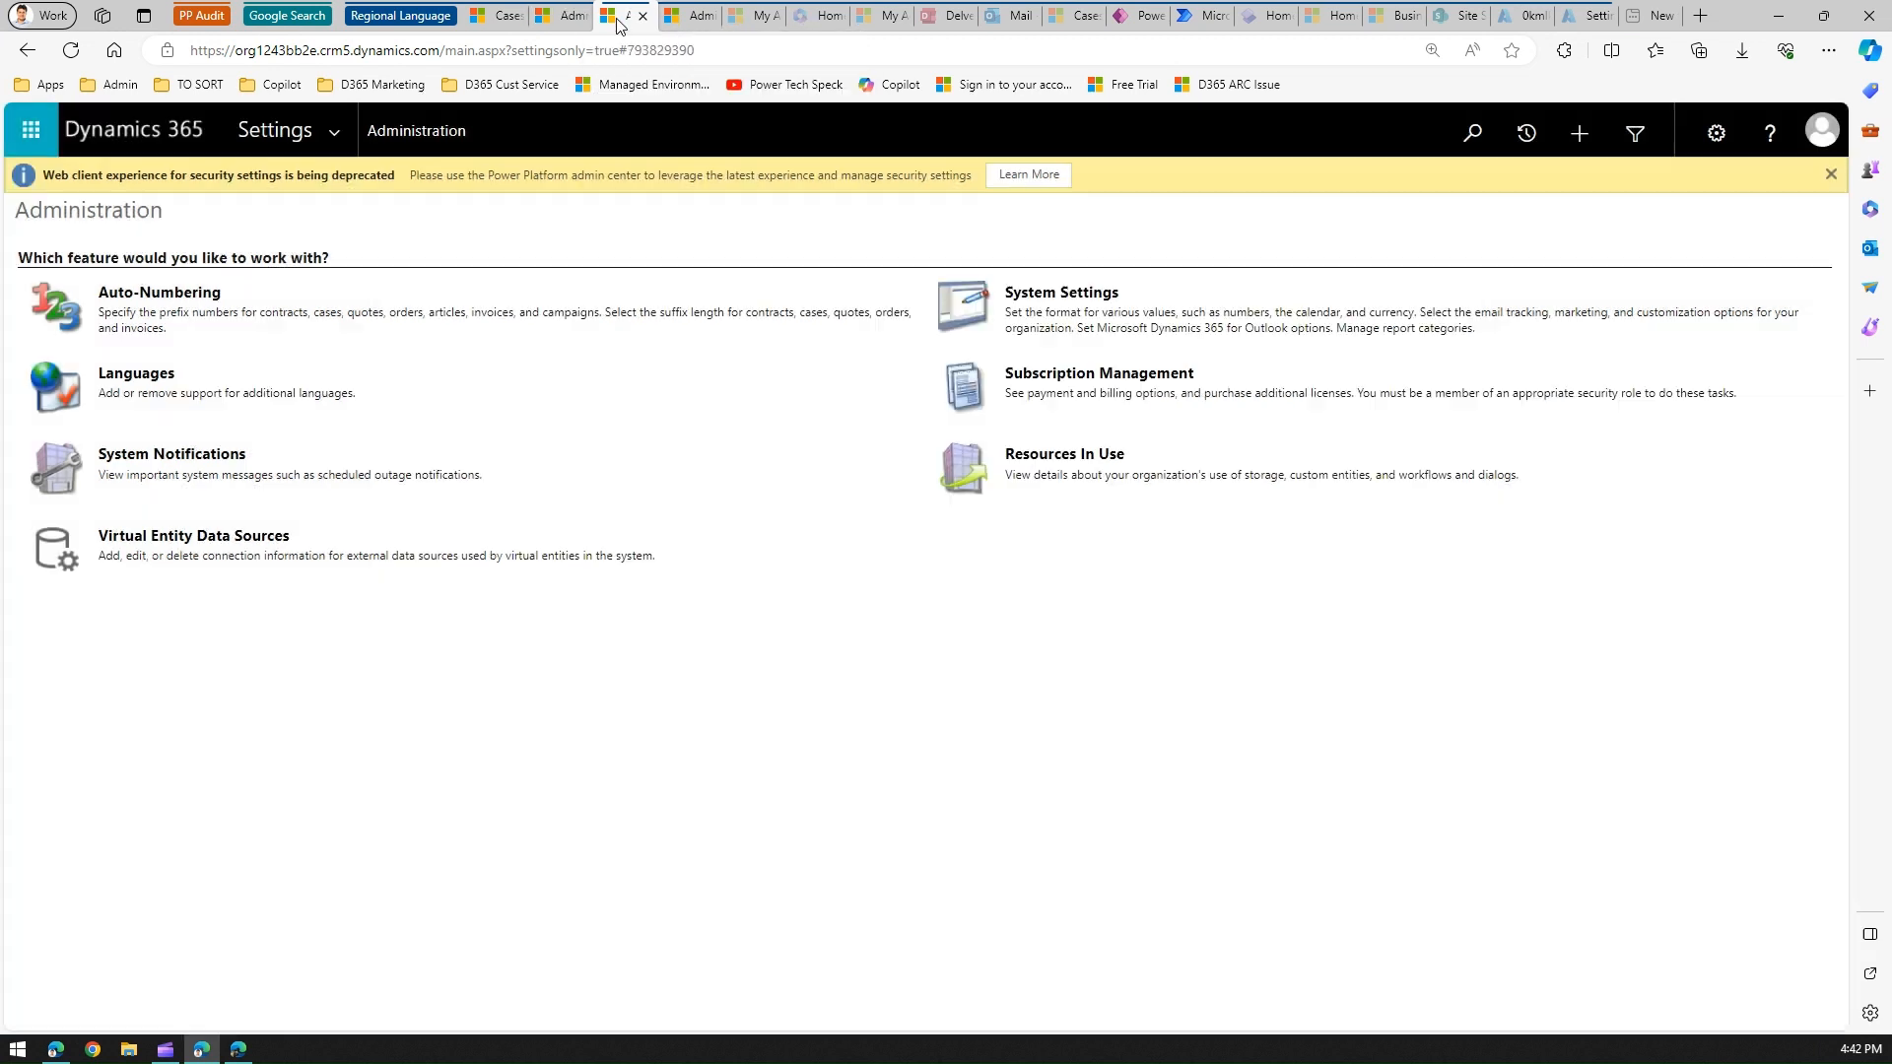
left_click(680, 18)
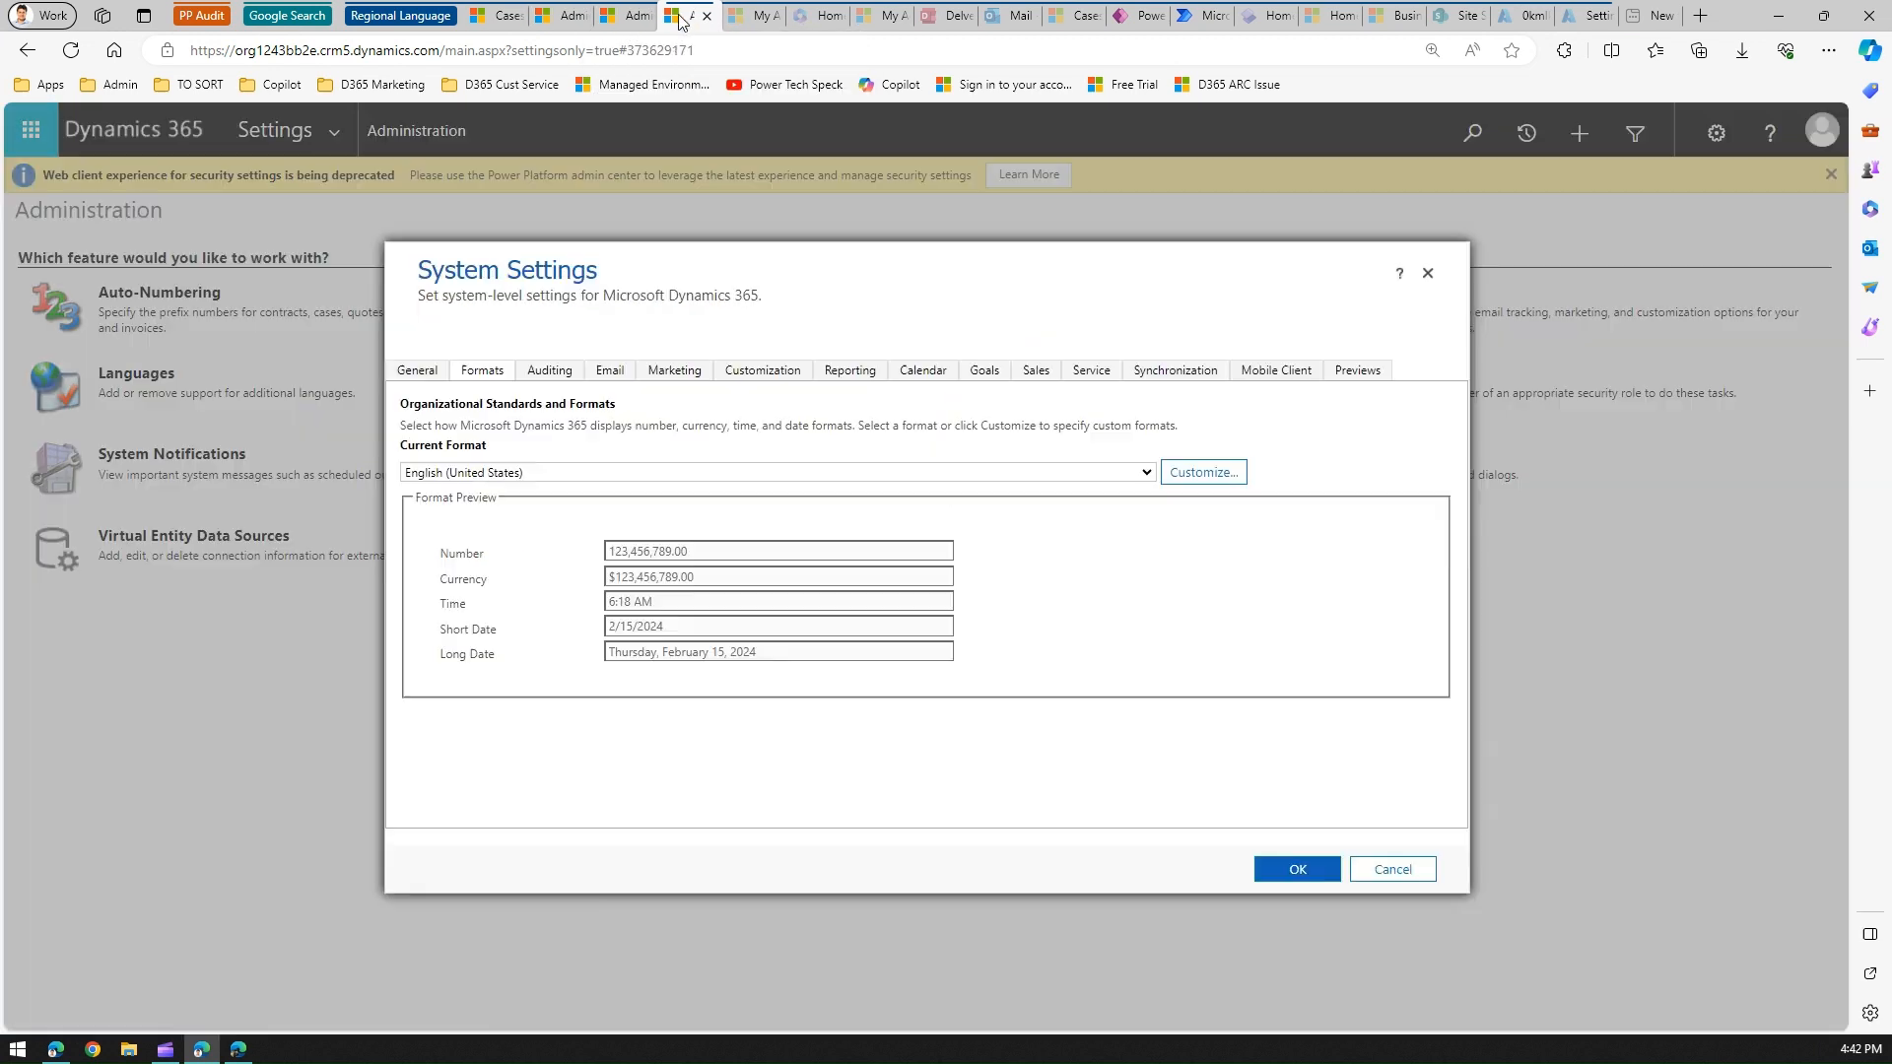
left_click(756, 18)
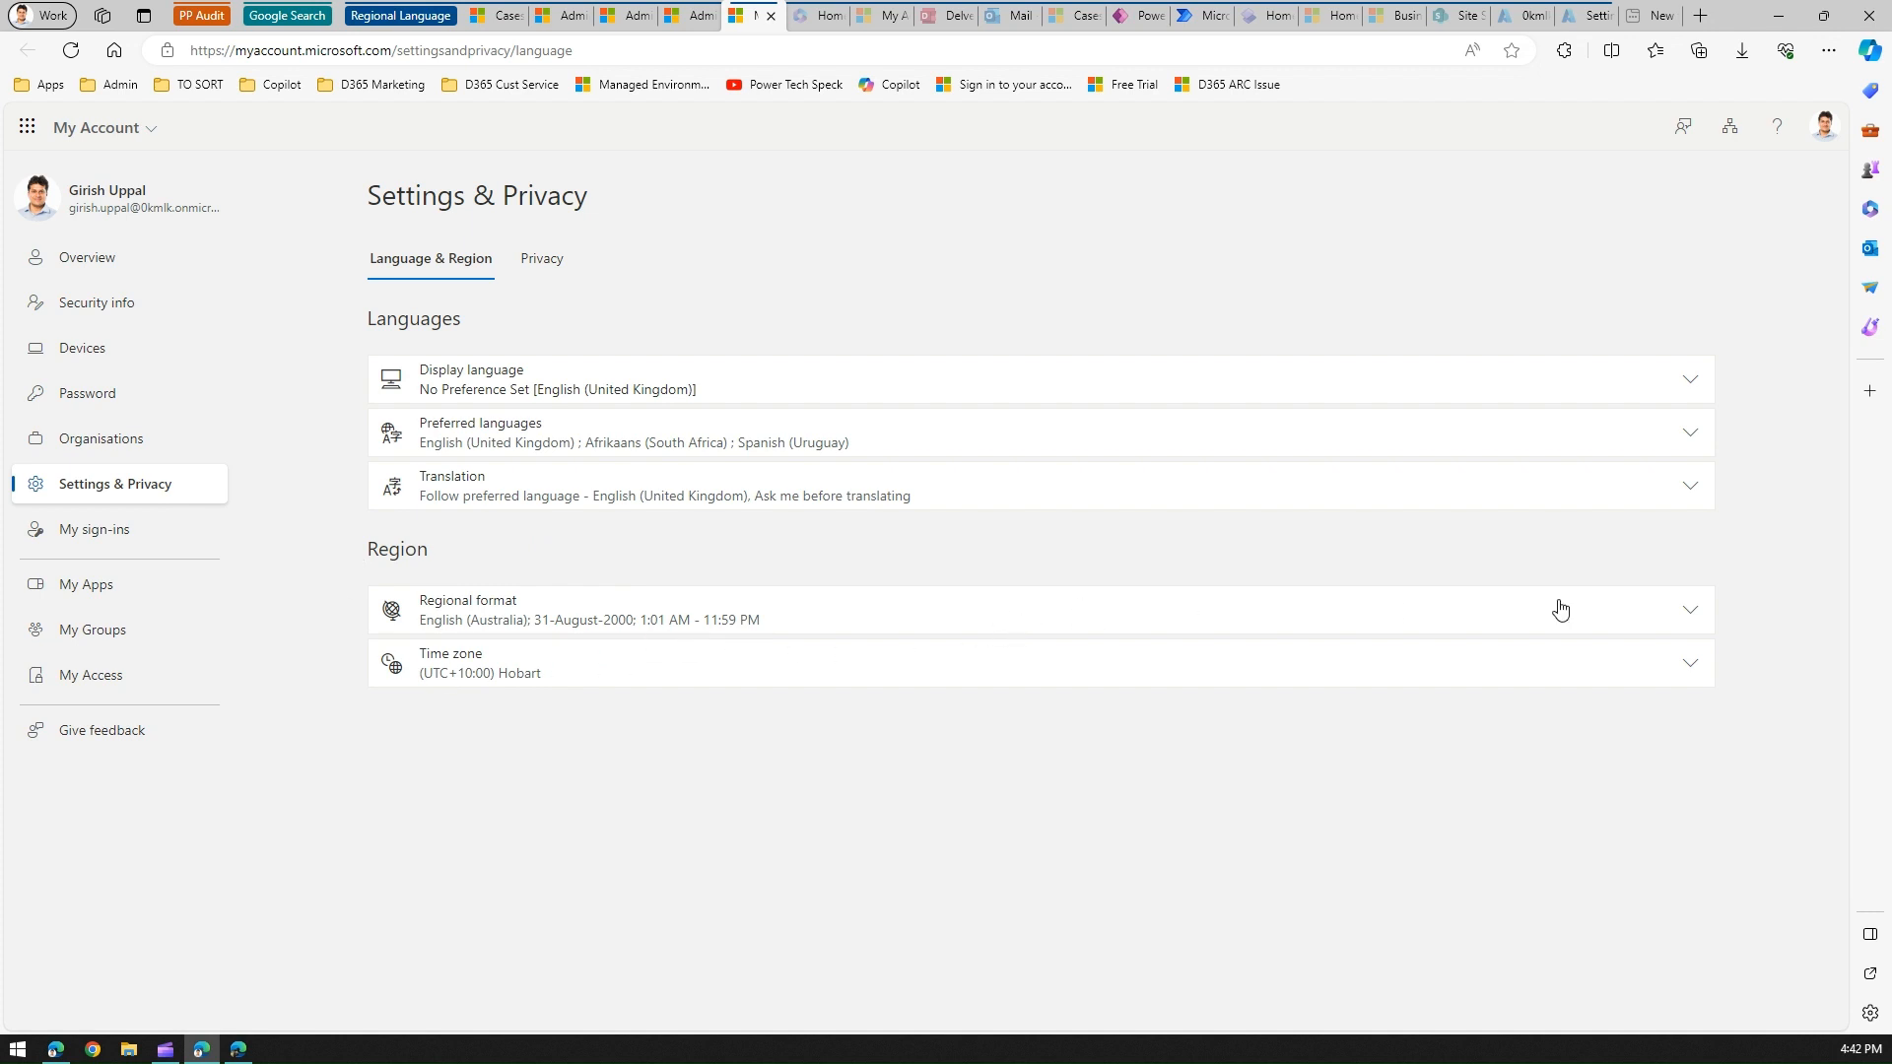
left_click(1691, 611)
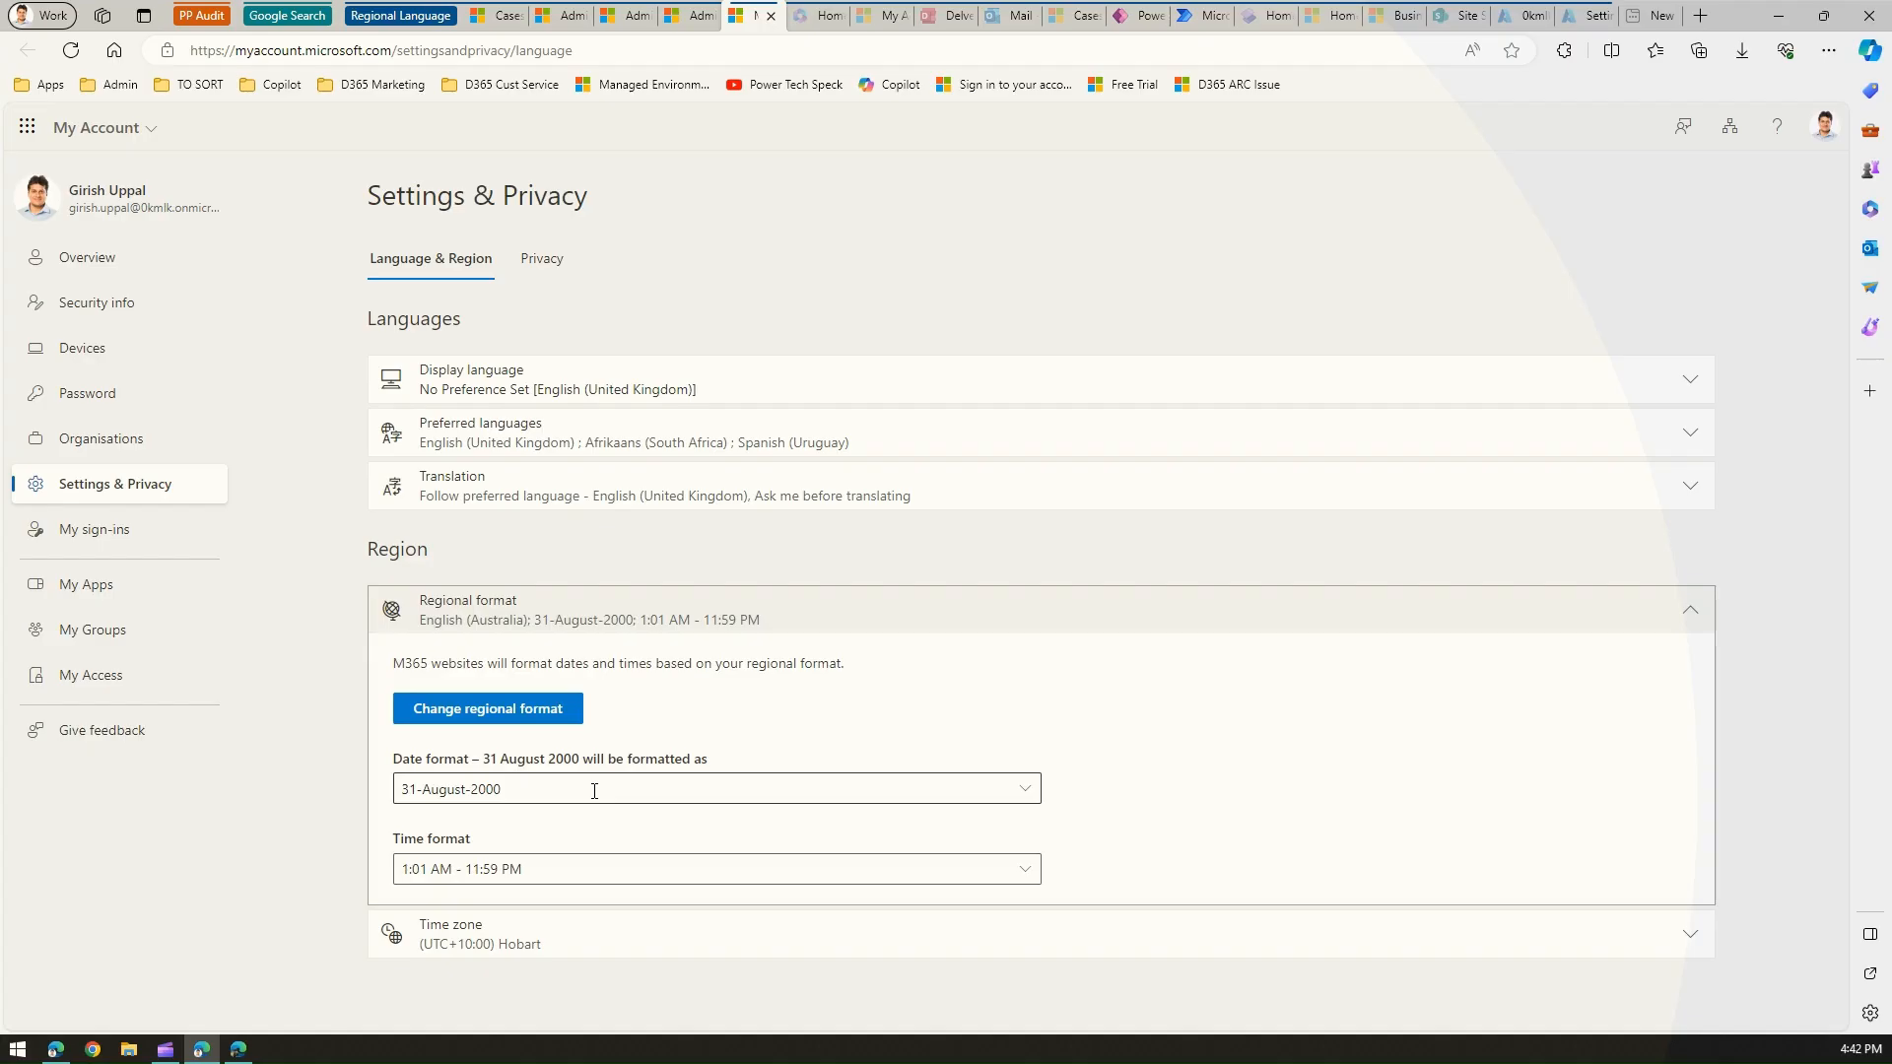
left_click(594, 791)
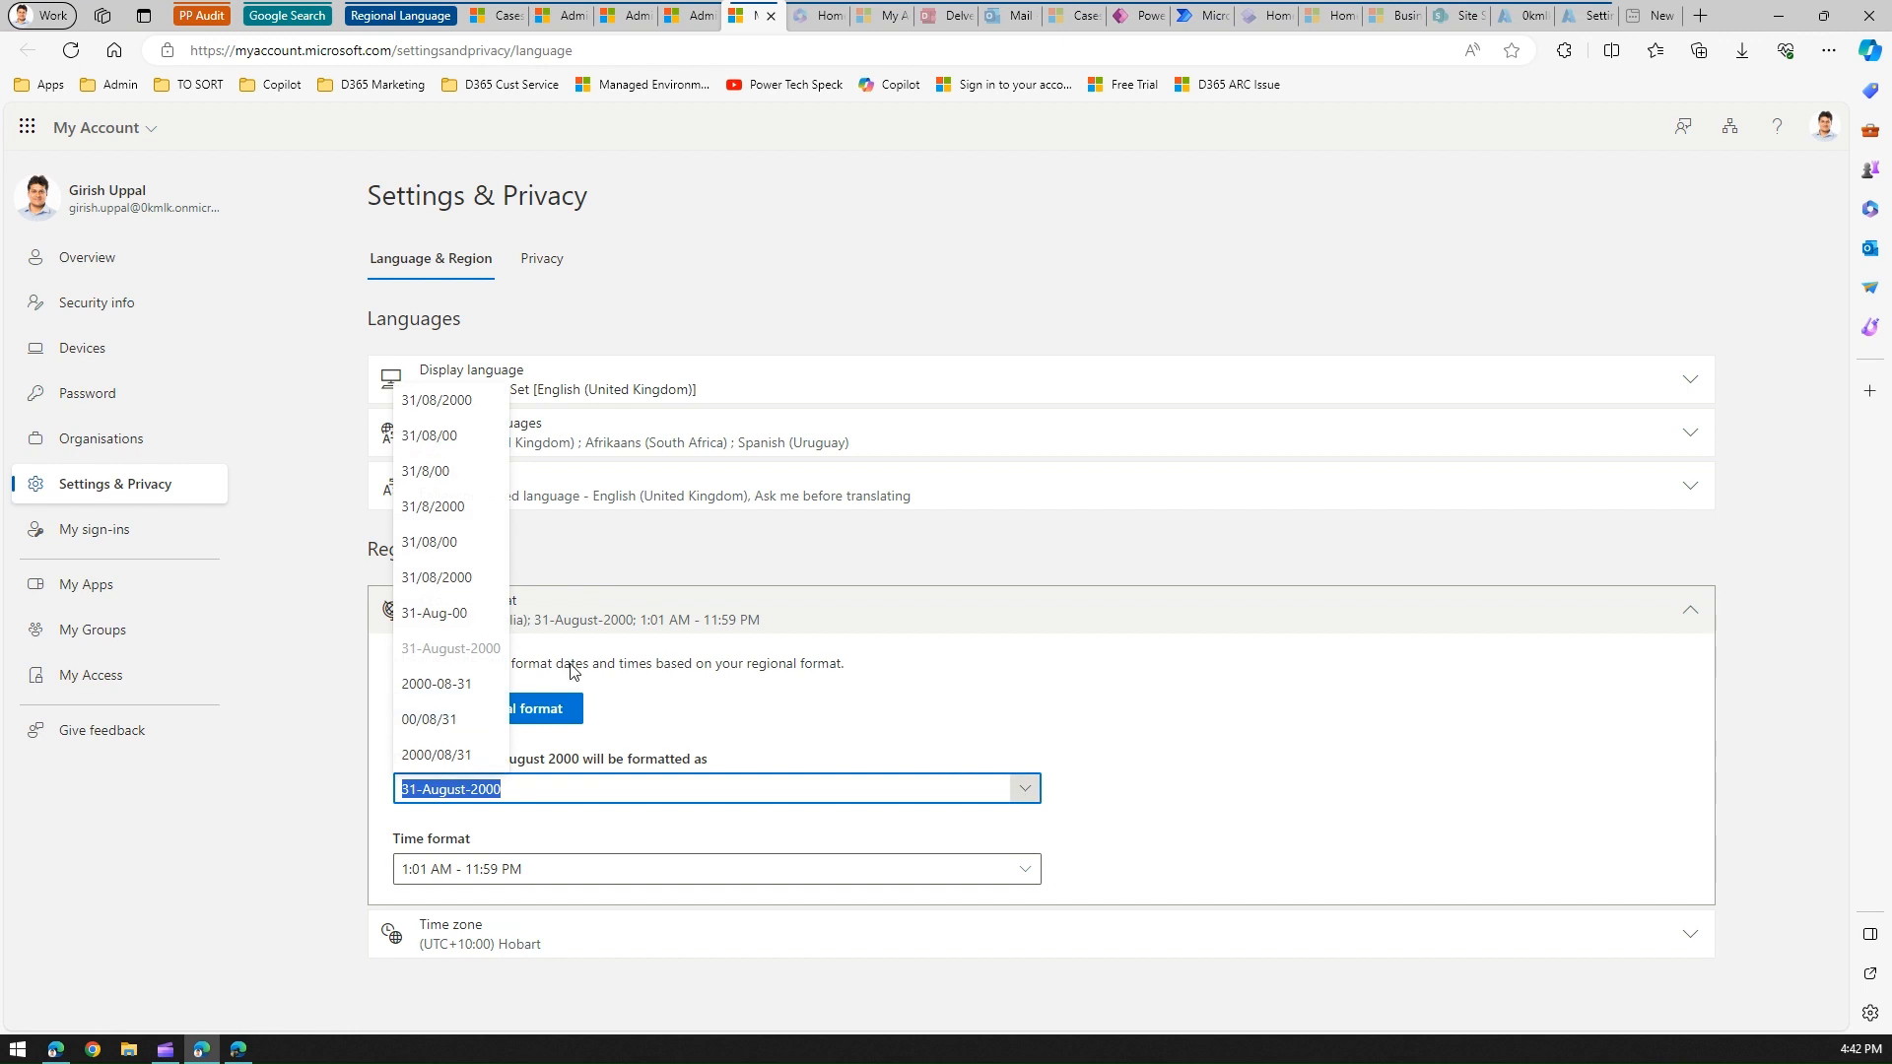
left_click(884, 553)
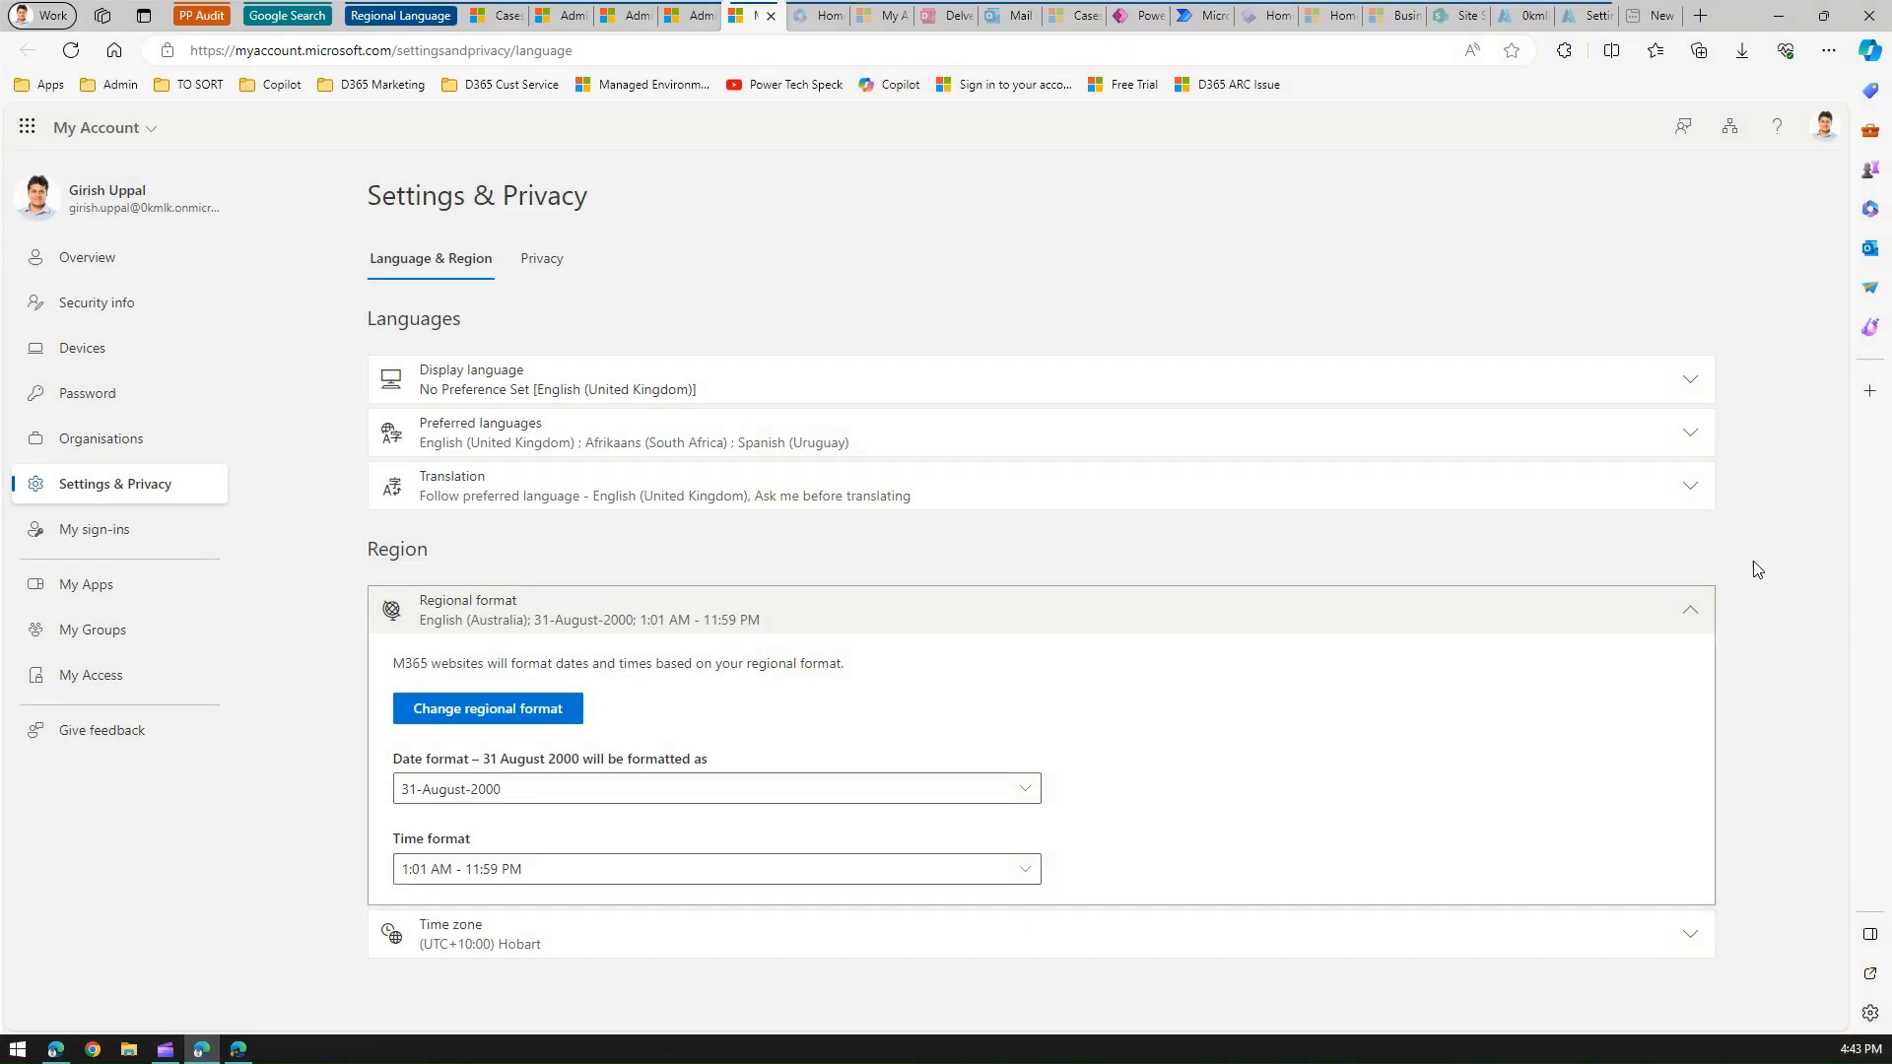
left_click(1691, 618)
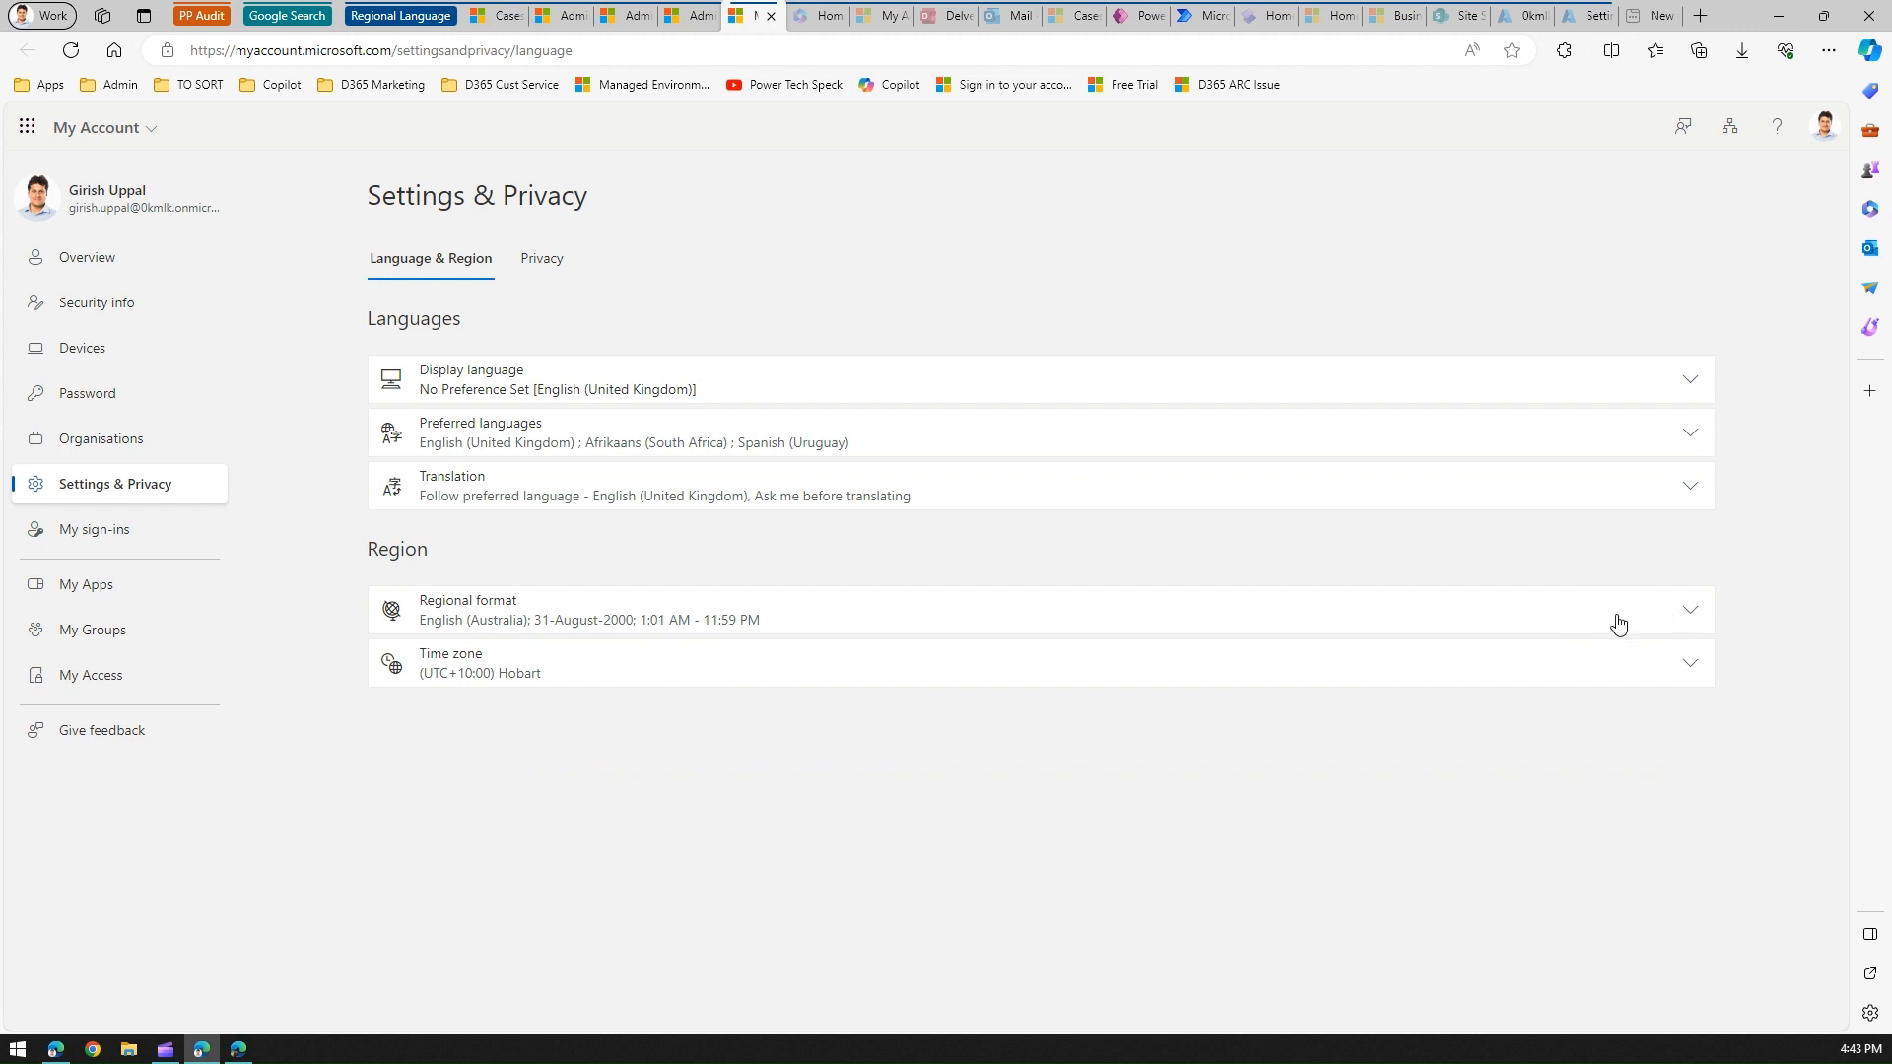
Step: Browse the time zones offered for the Microsoft account and close the list without choosing one
left_click(1546, 677)
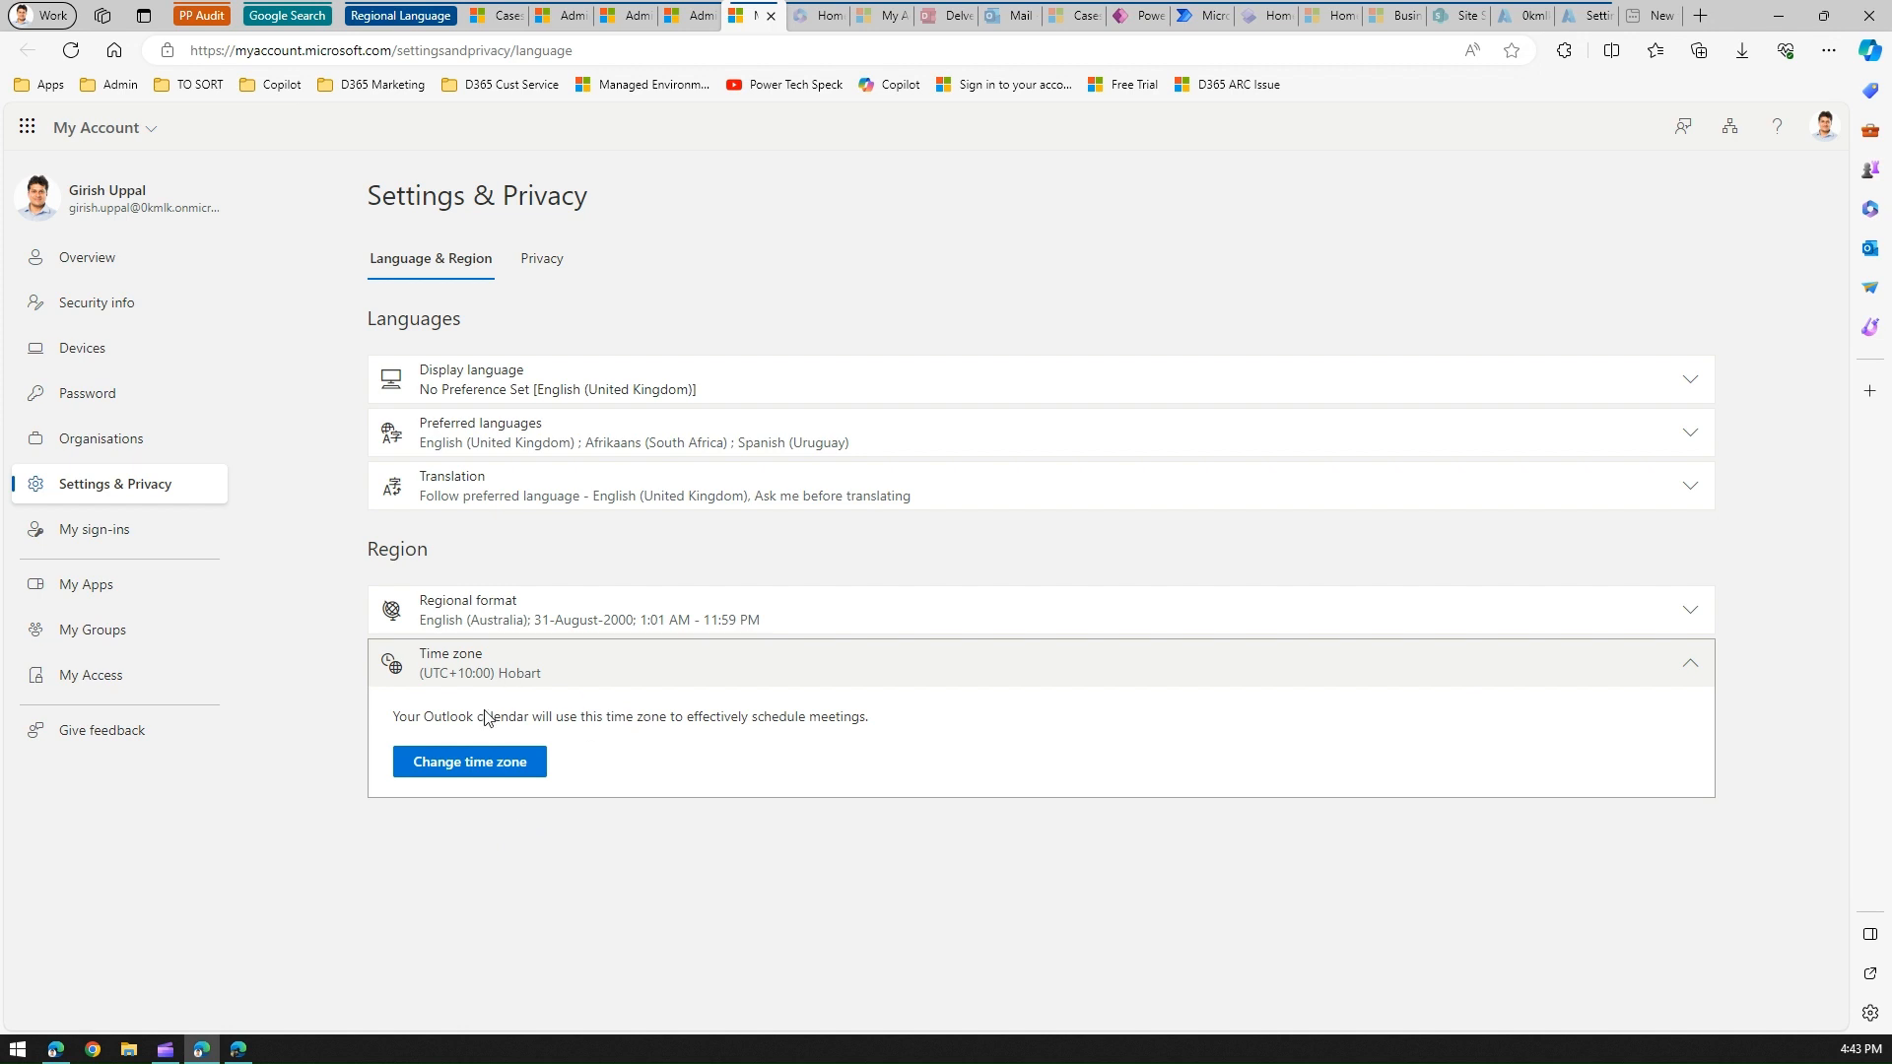
left_click(495, 764)
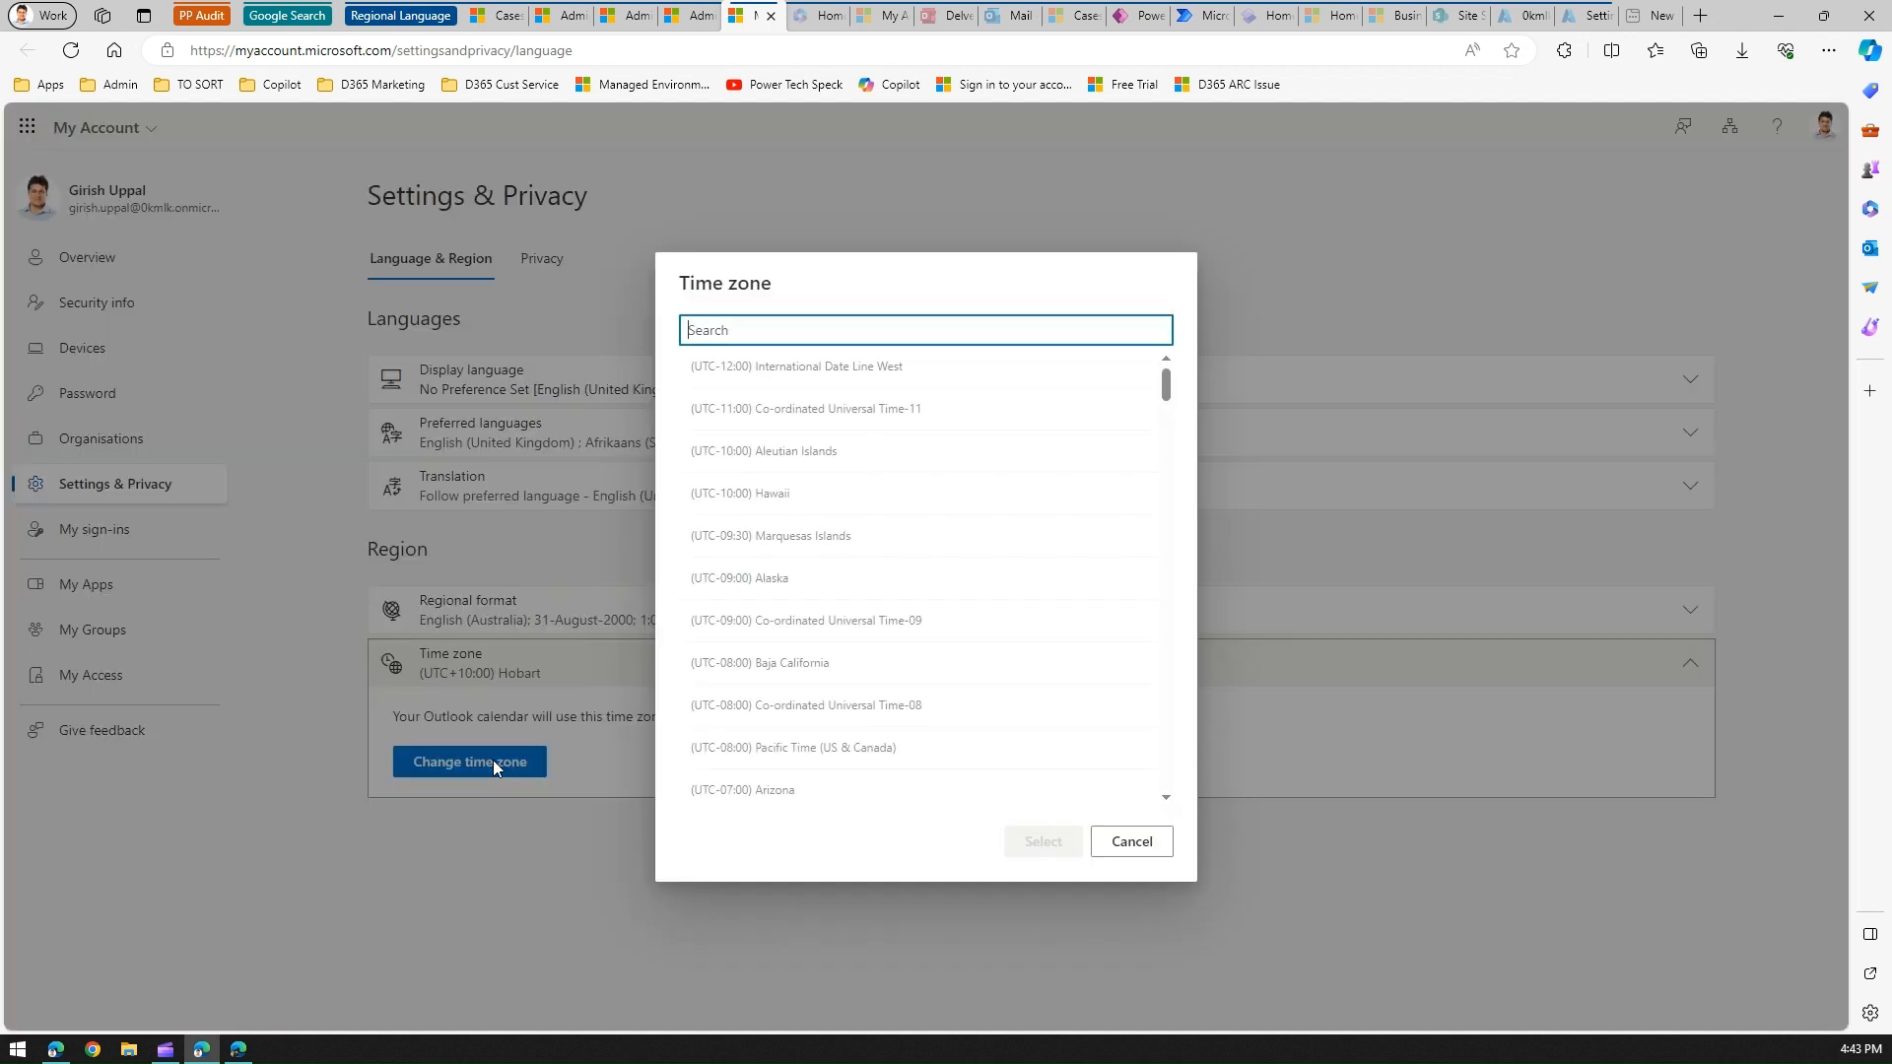
left_click_drag(1165, 391, 1166, 450)
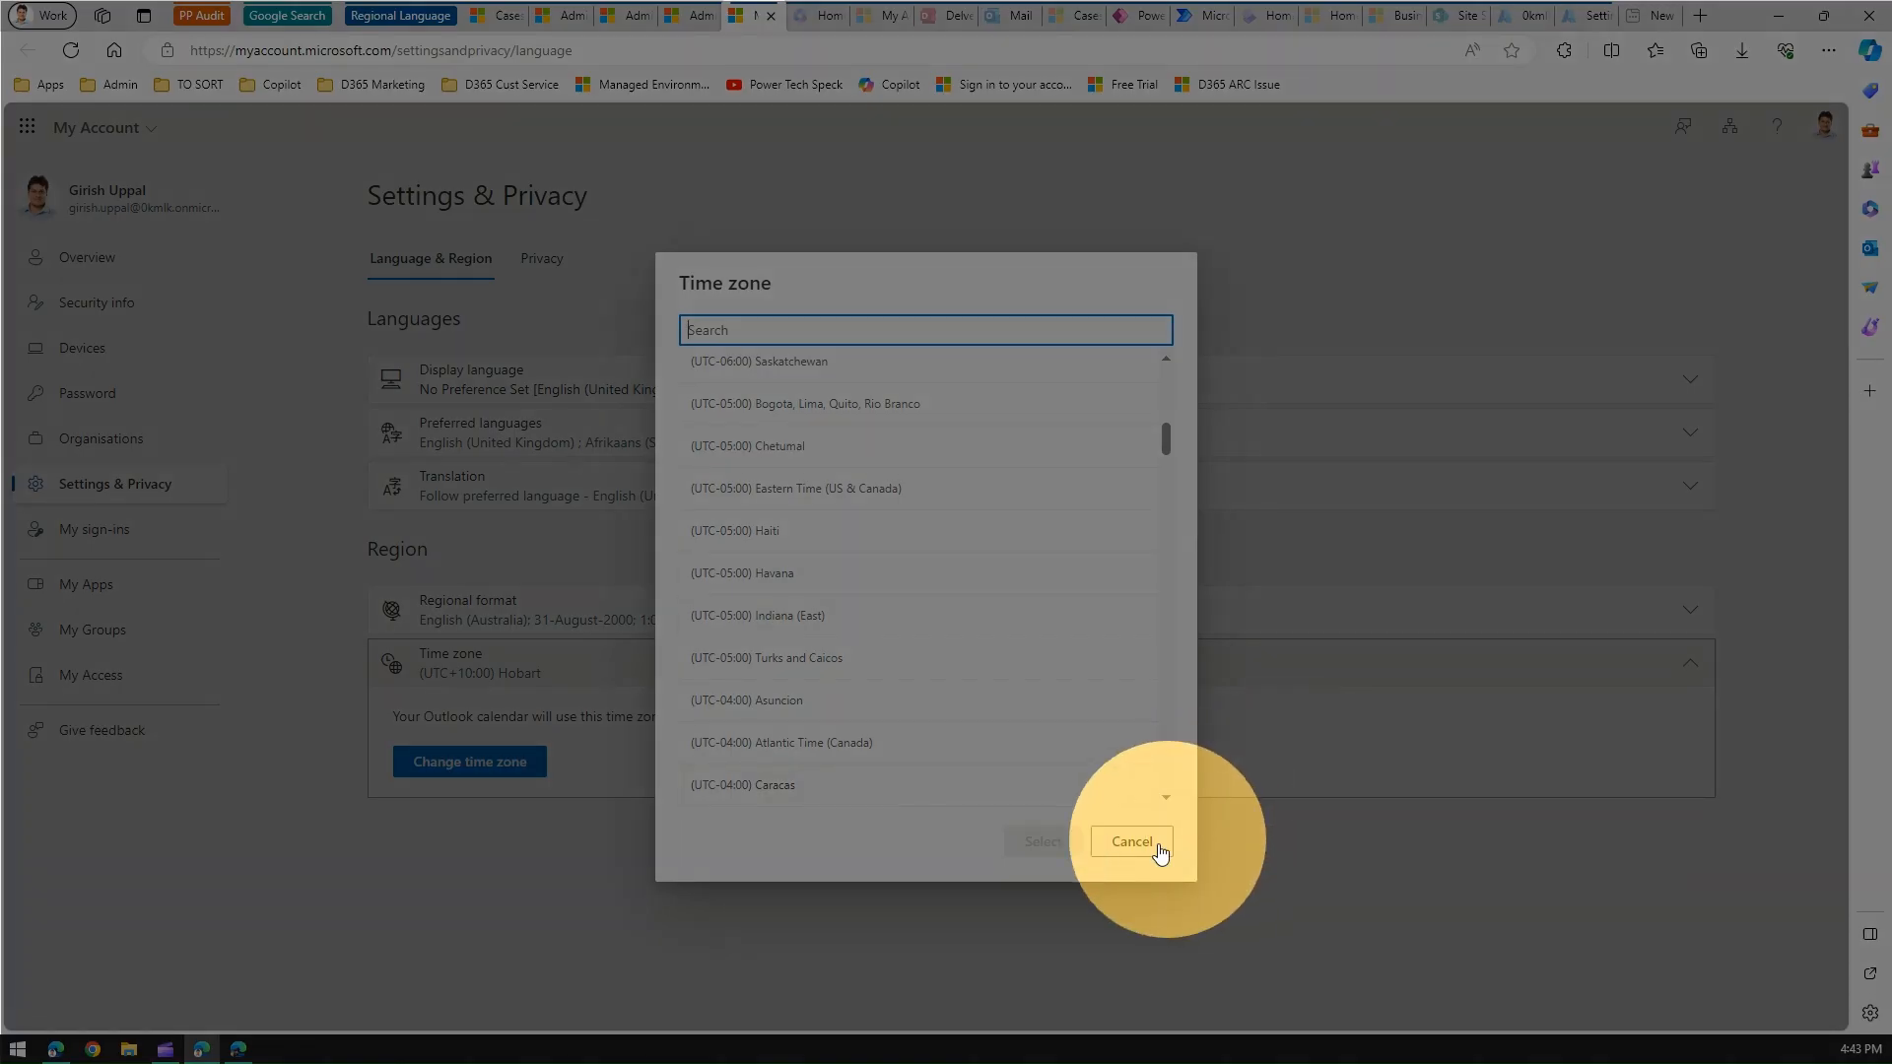
left_click(1154, 843)
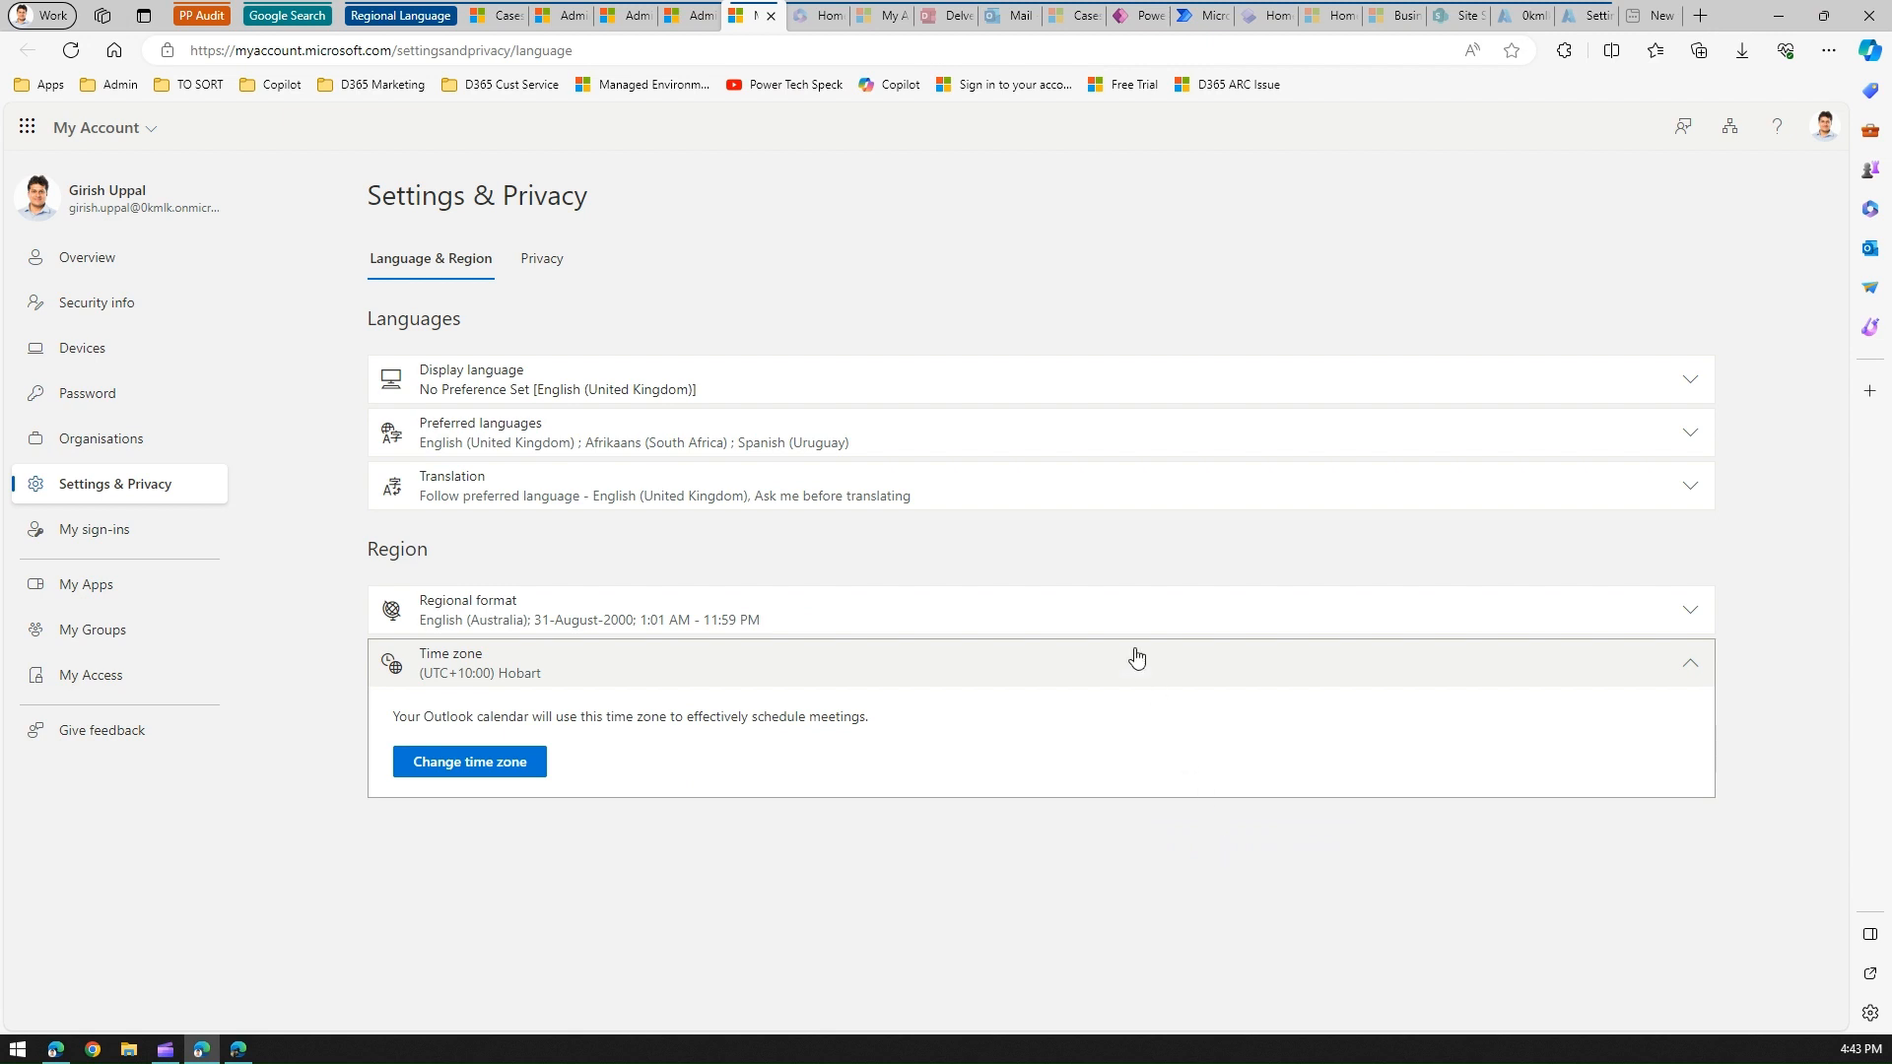
Step: Look through the Microsoft 365 home page, the My Account overview and the Delve profile page for time zone settings
left_click(818, 16)
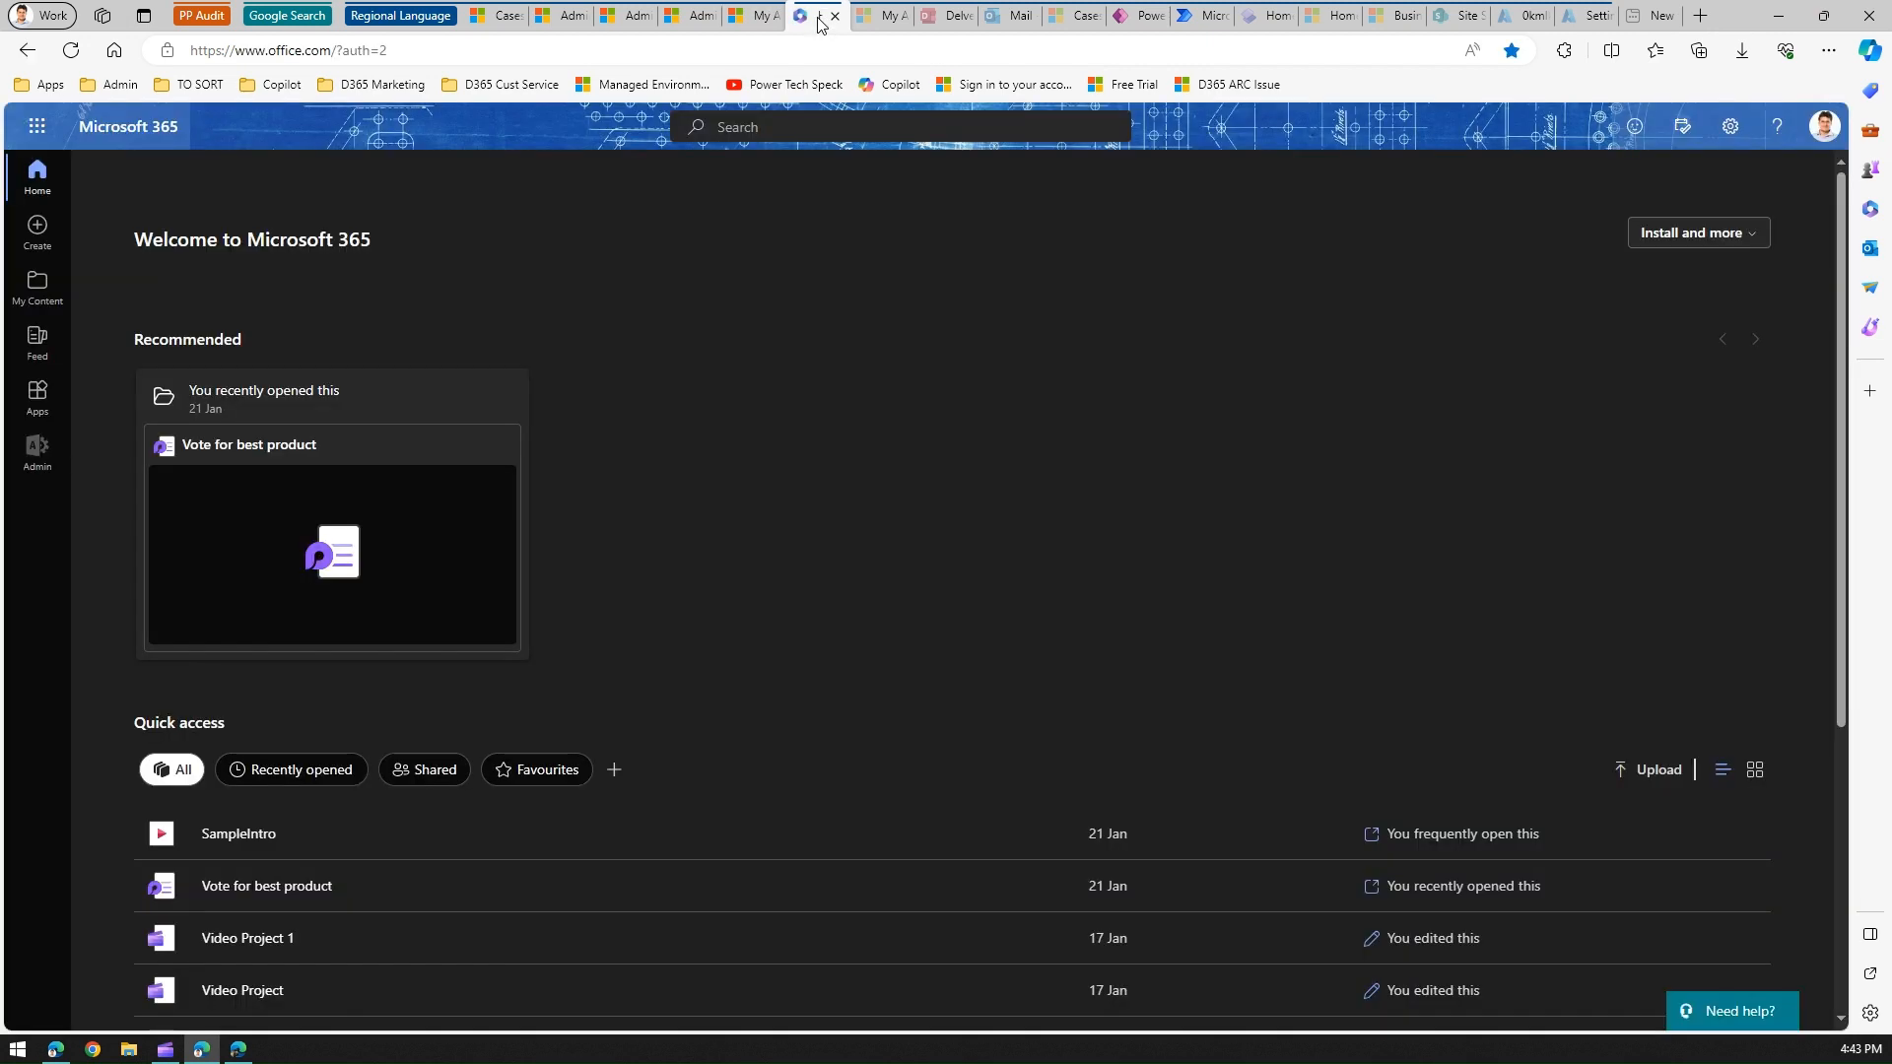
left_click(871, 16)
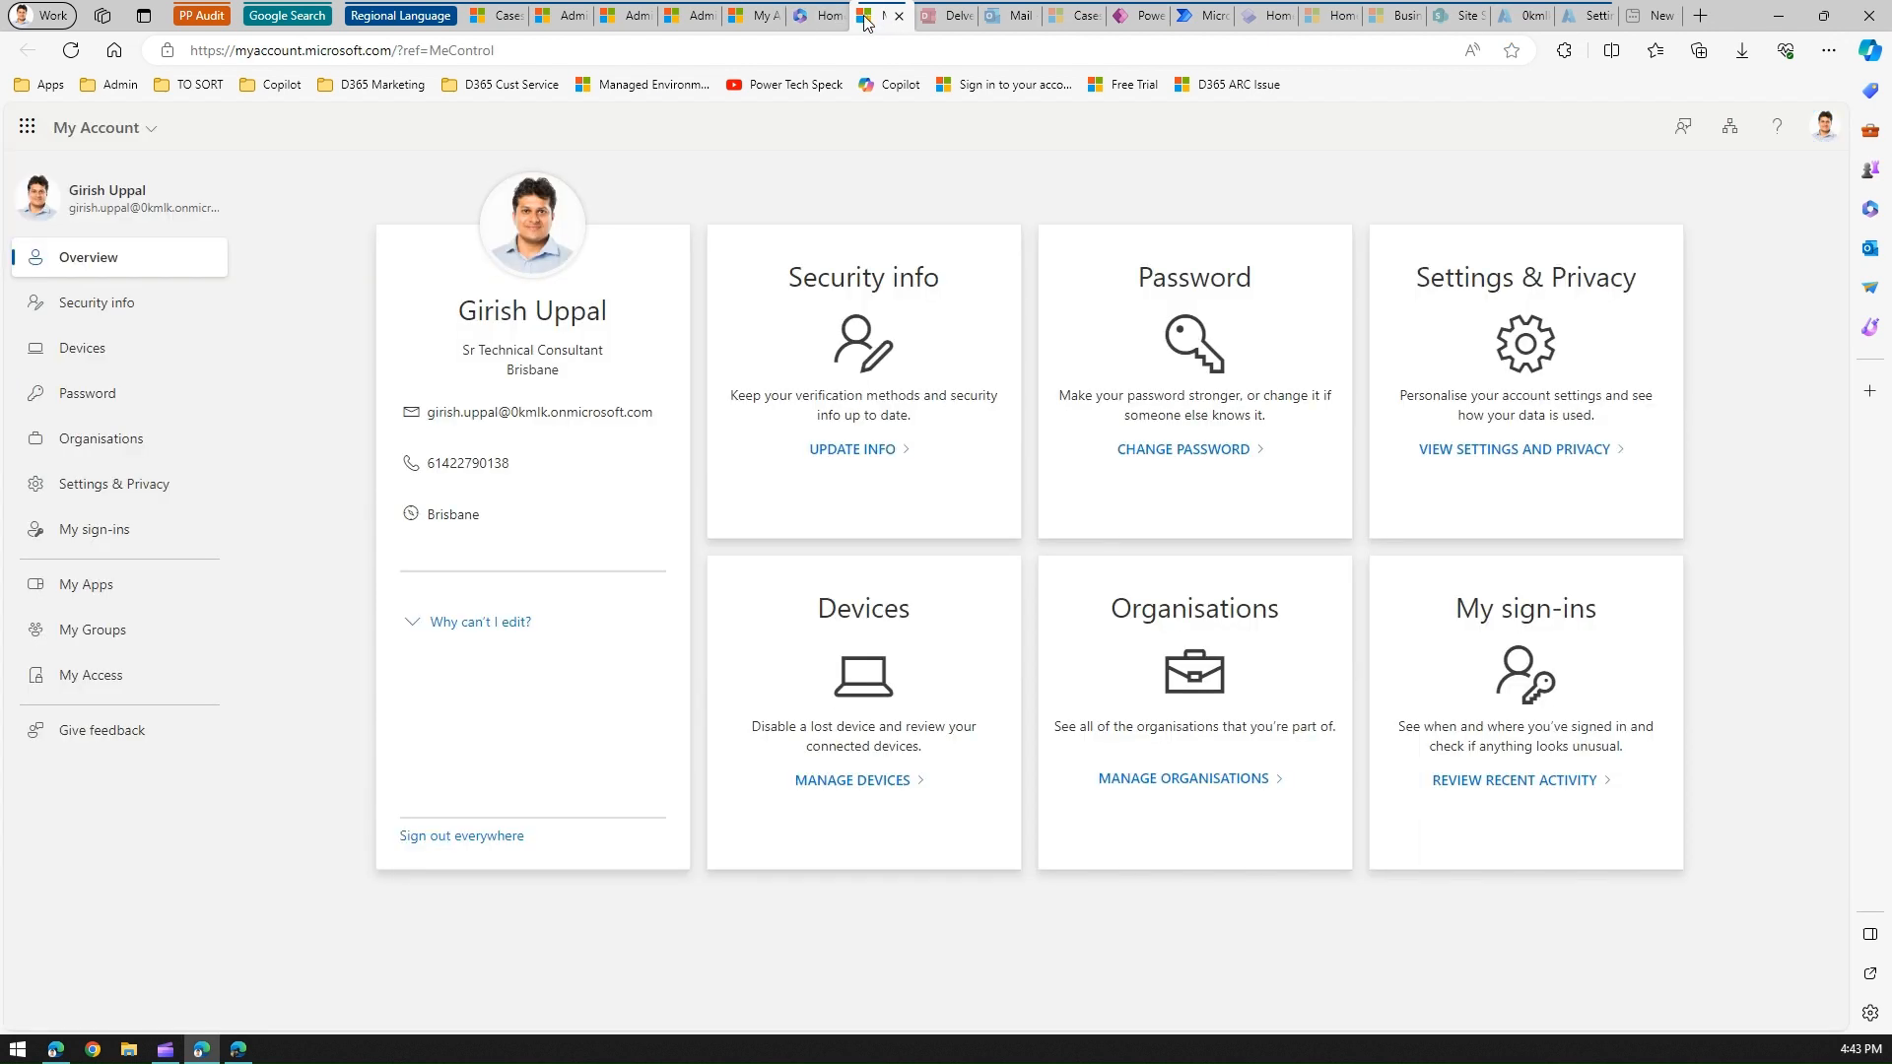
left_click(939, 17)
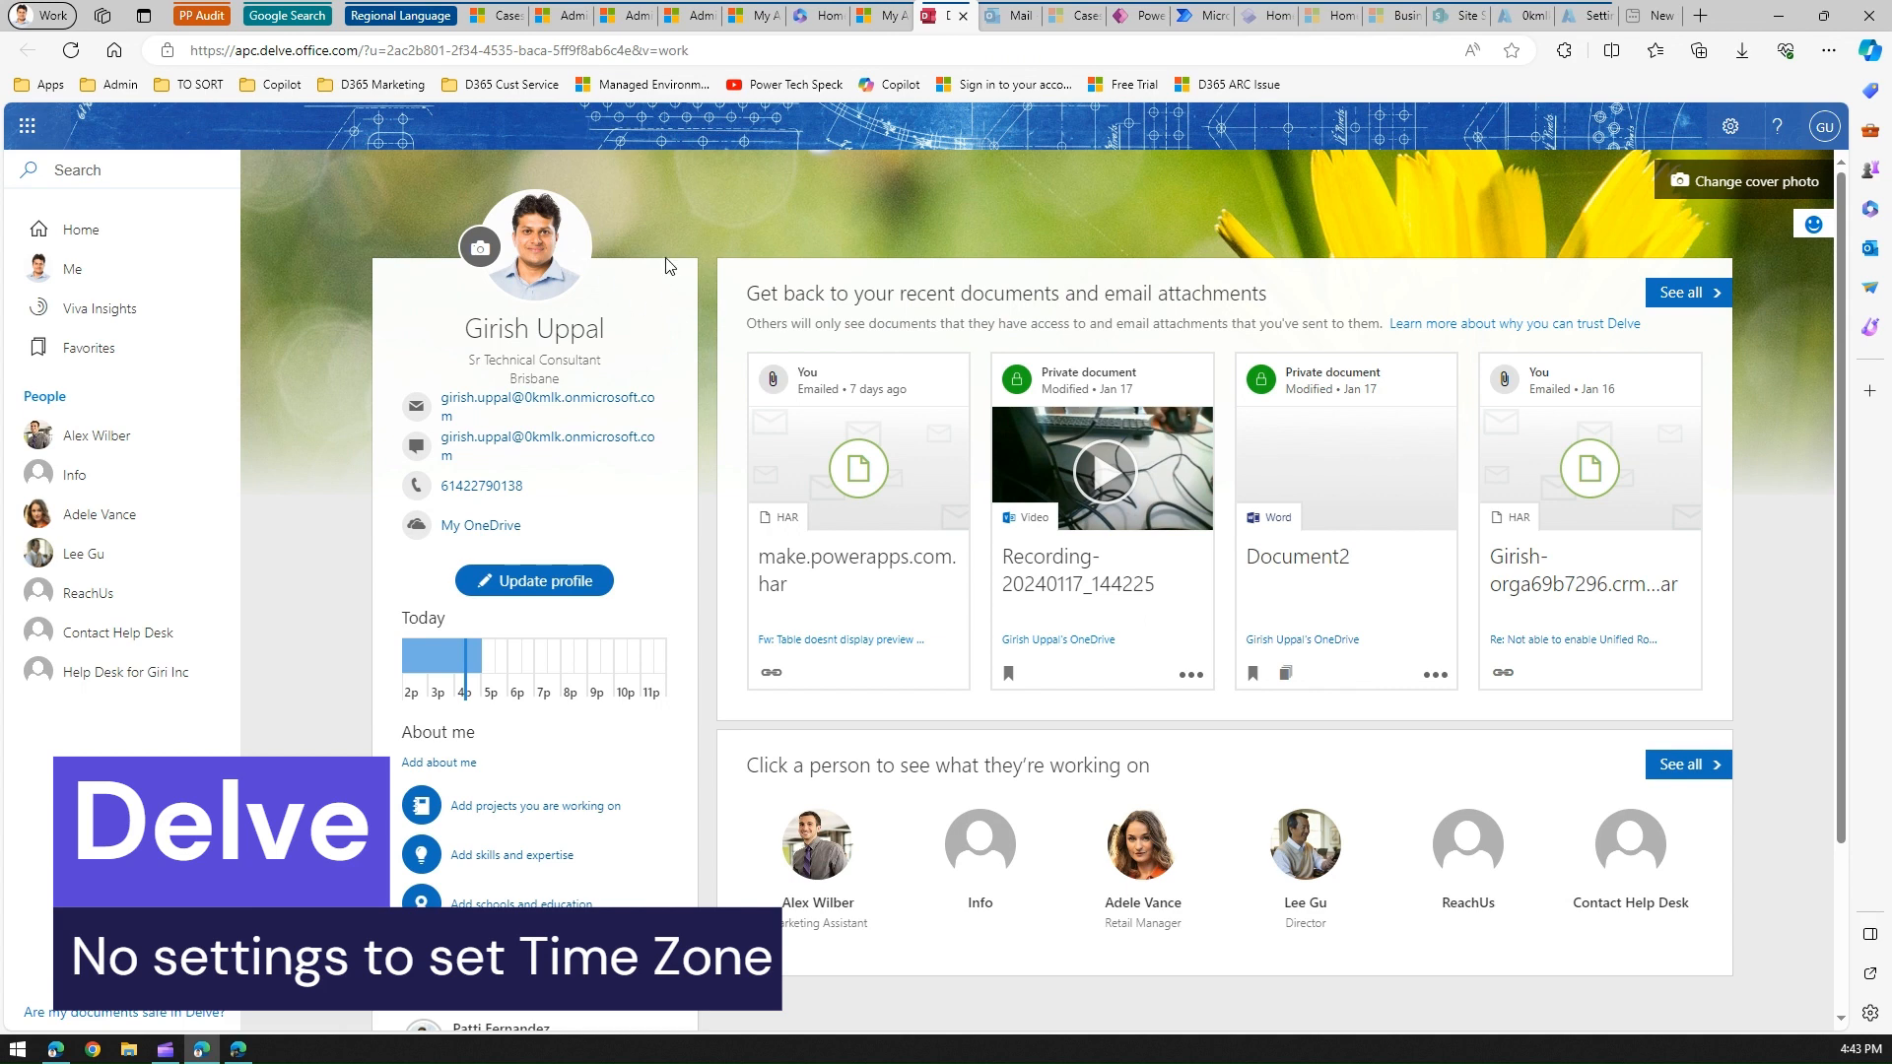
scroll(1345, 503, "down", 2)
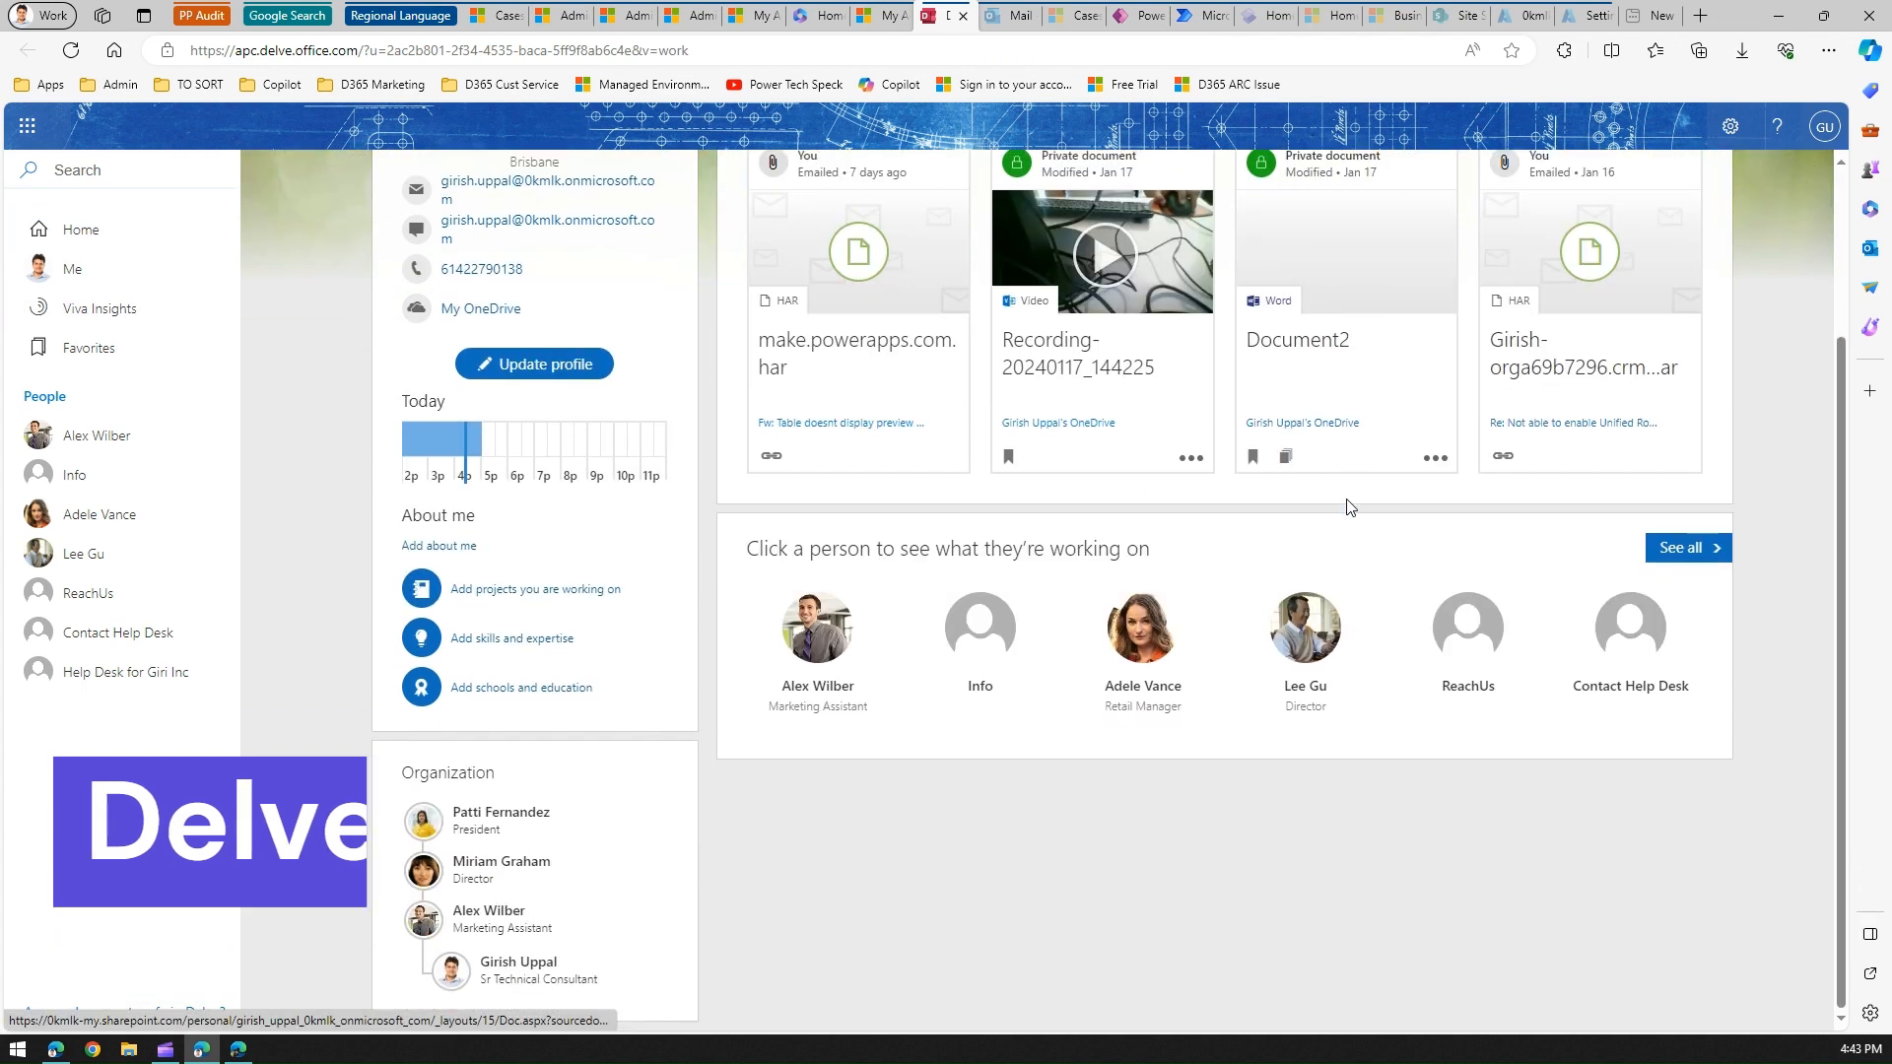
scroll(1348, 533, "up", 2)
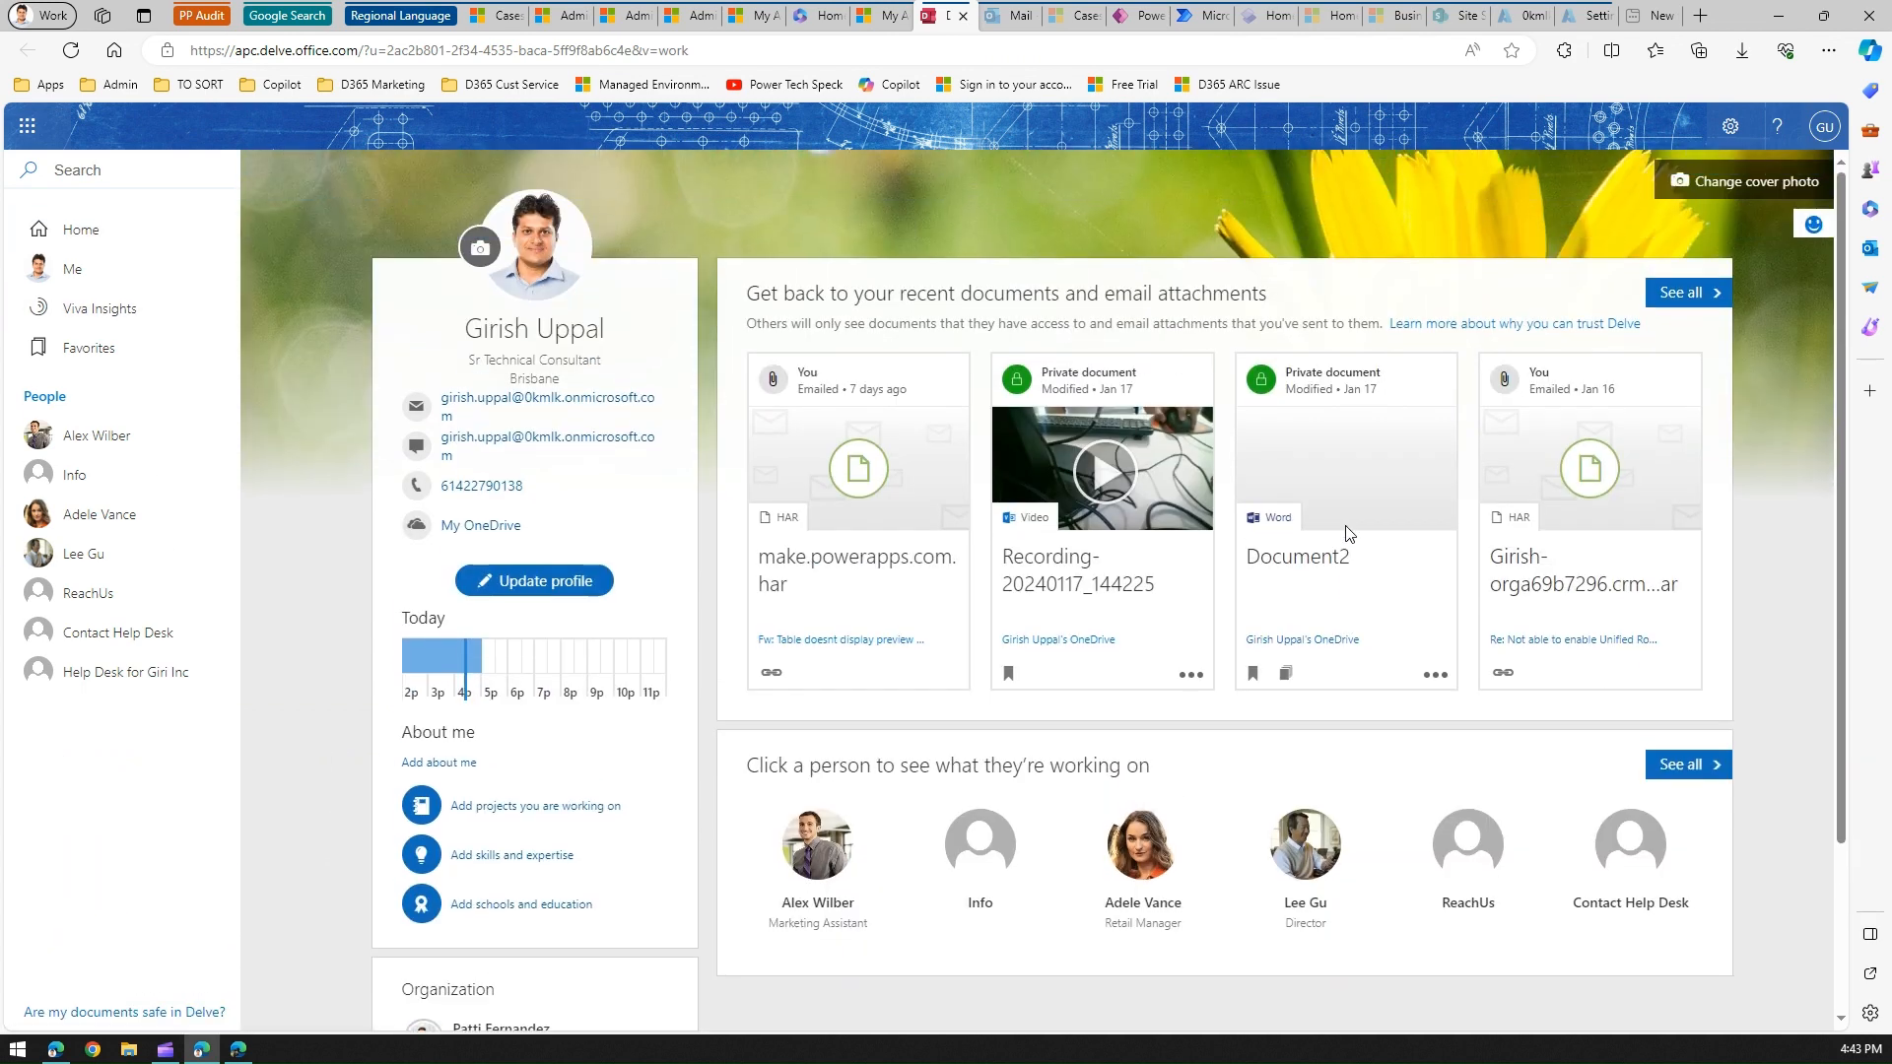
Step: Switch to Outlook on the web, search its settings for "time" and open the Time zones section
left_click(1009, 15)
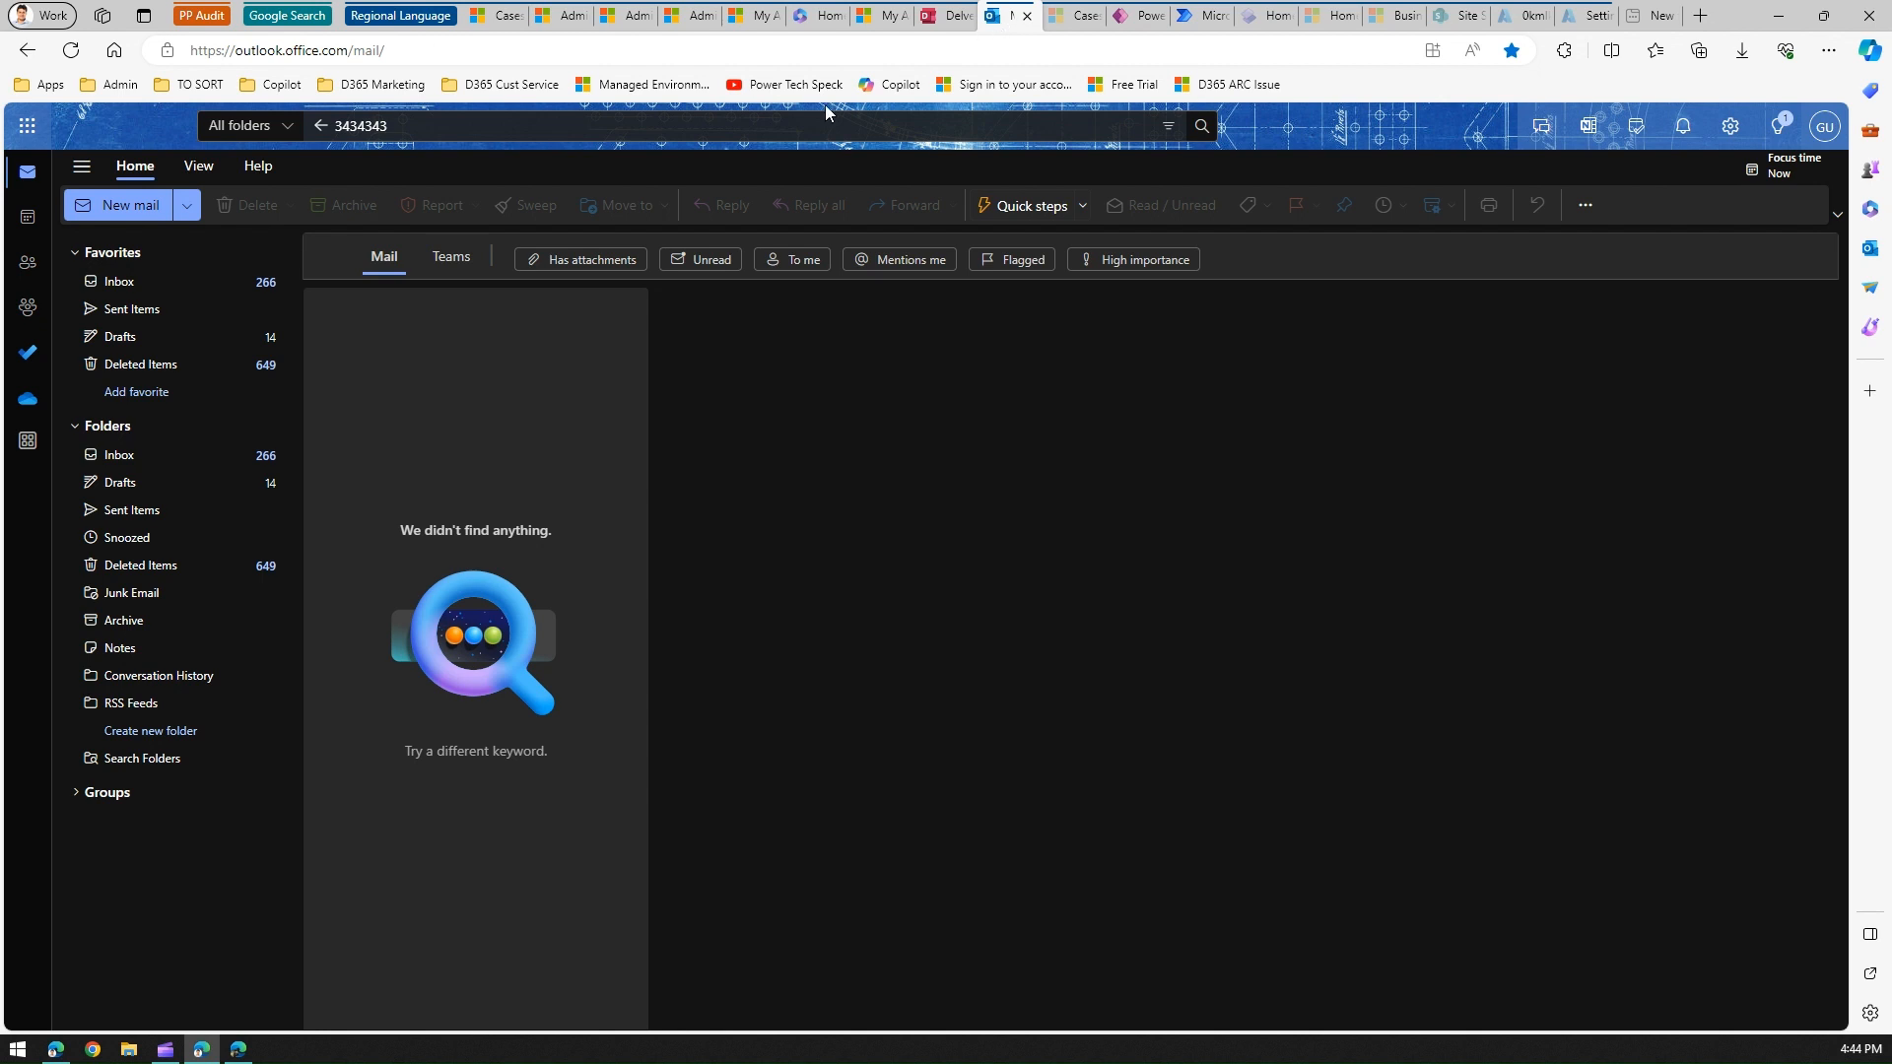
left_click(1730, 128)
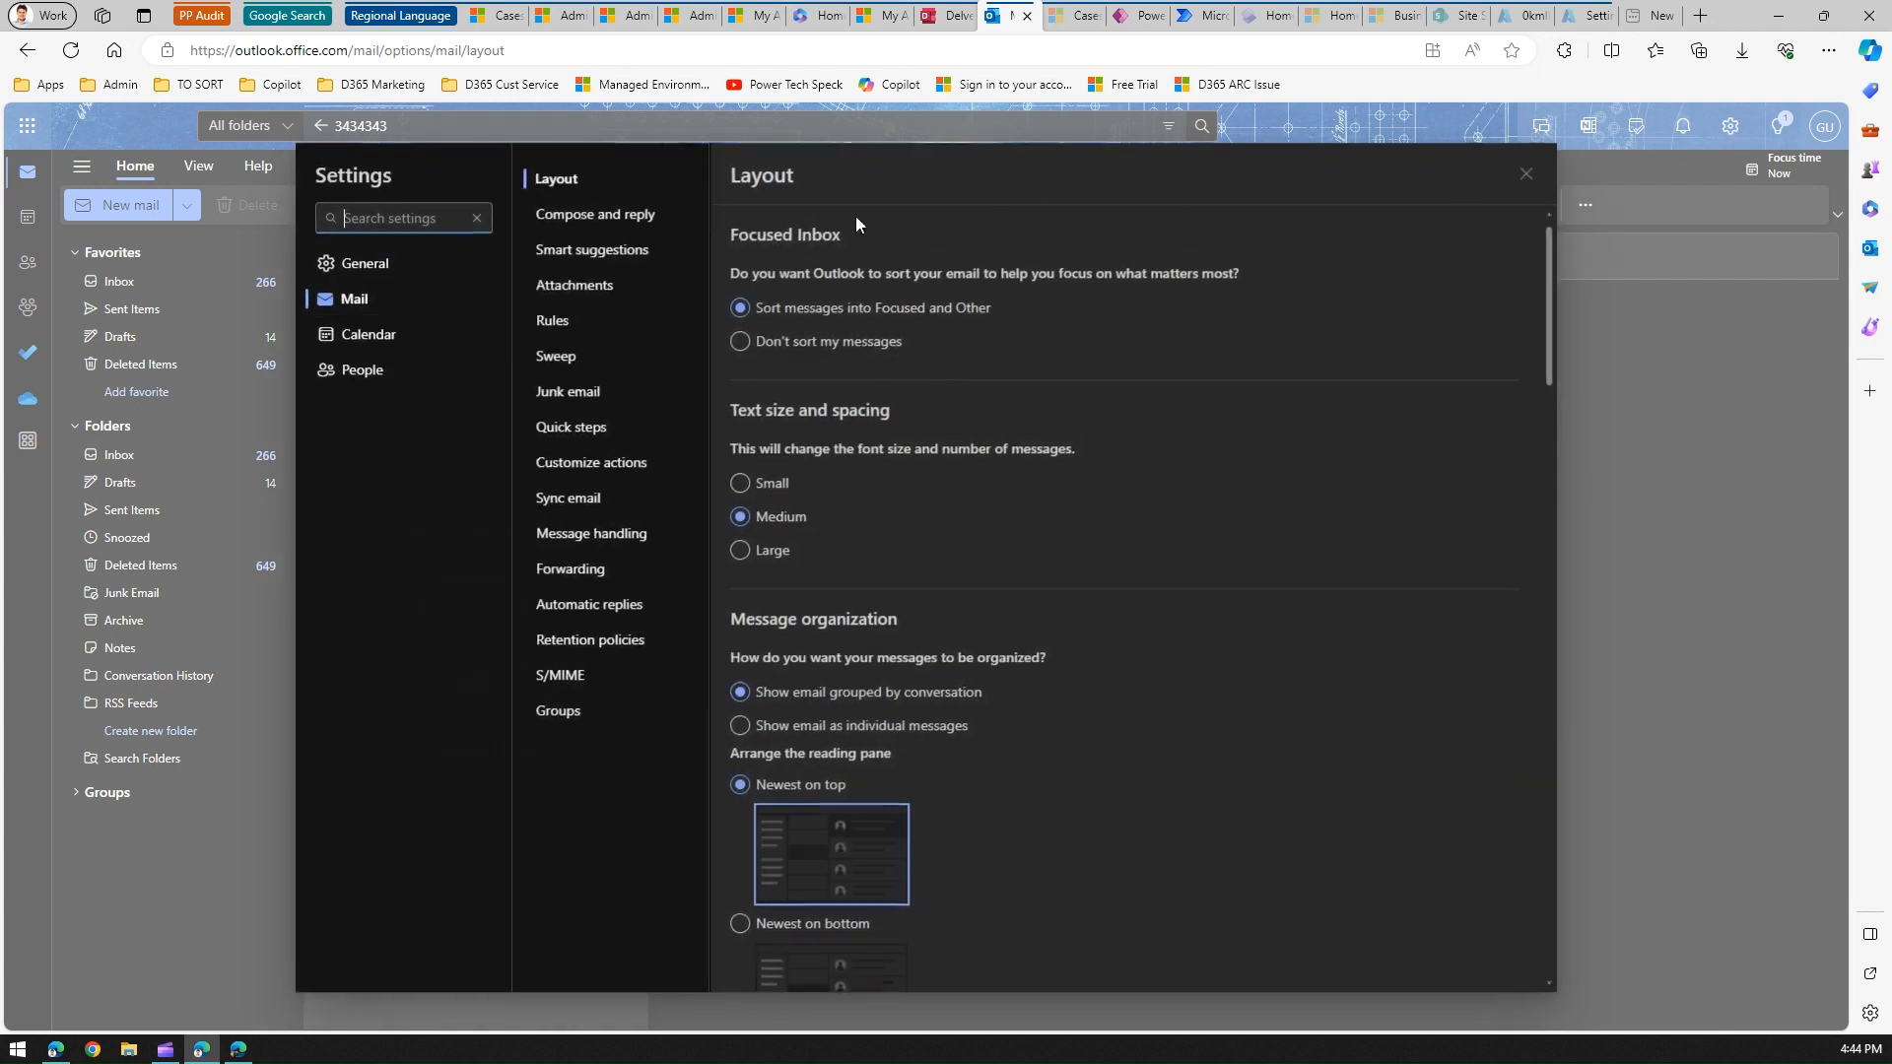
left_click(451, 209)
type("time")
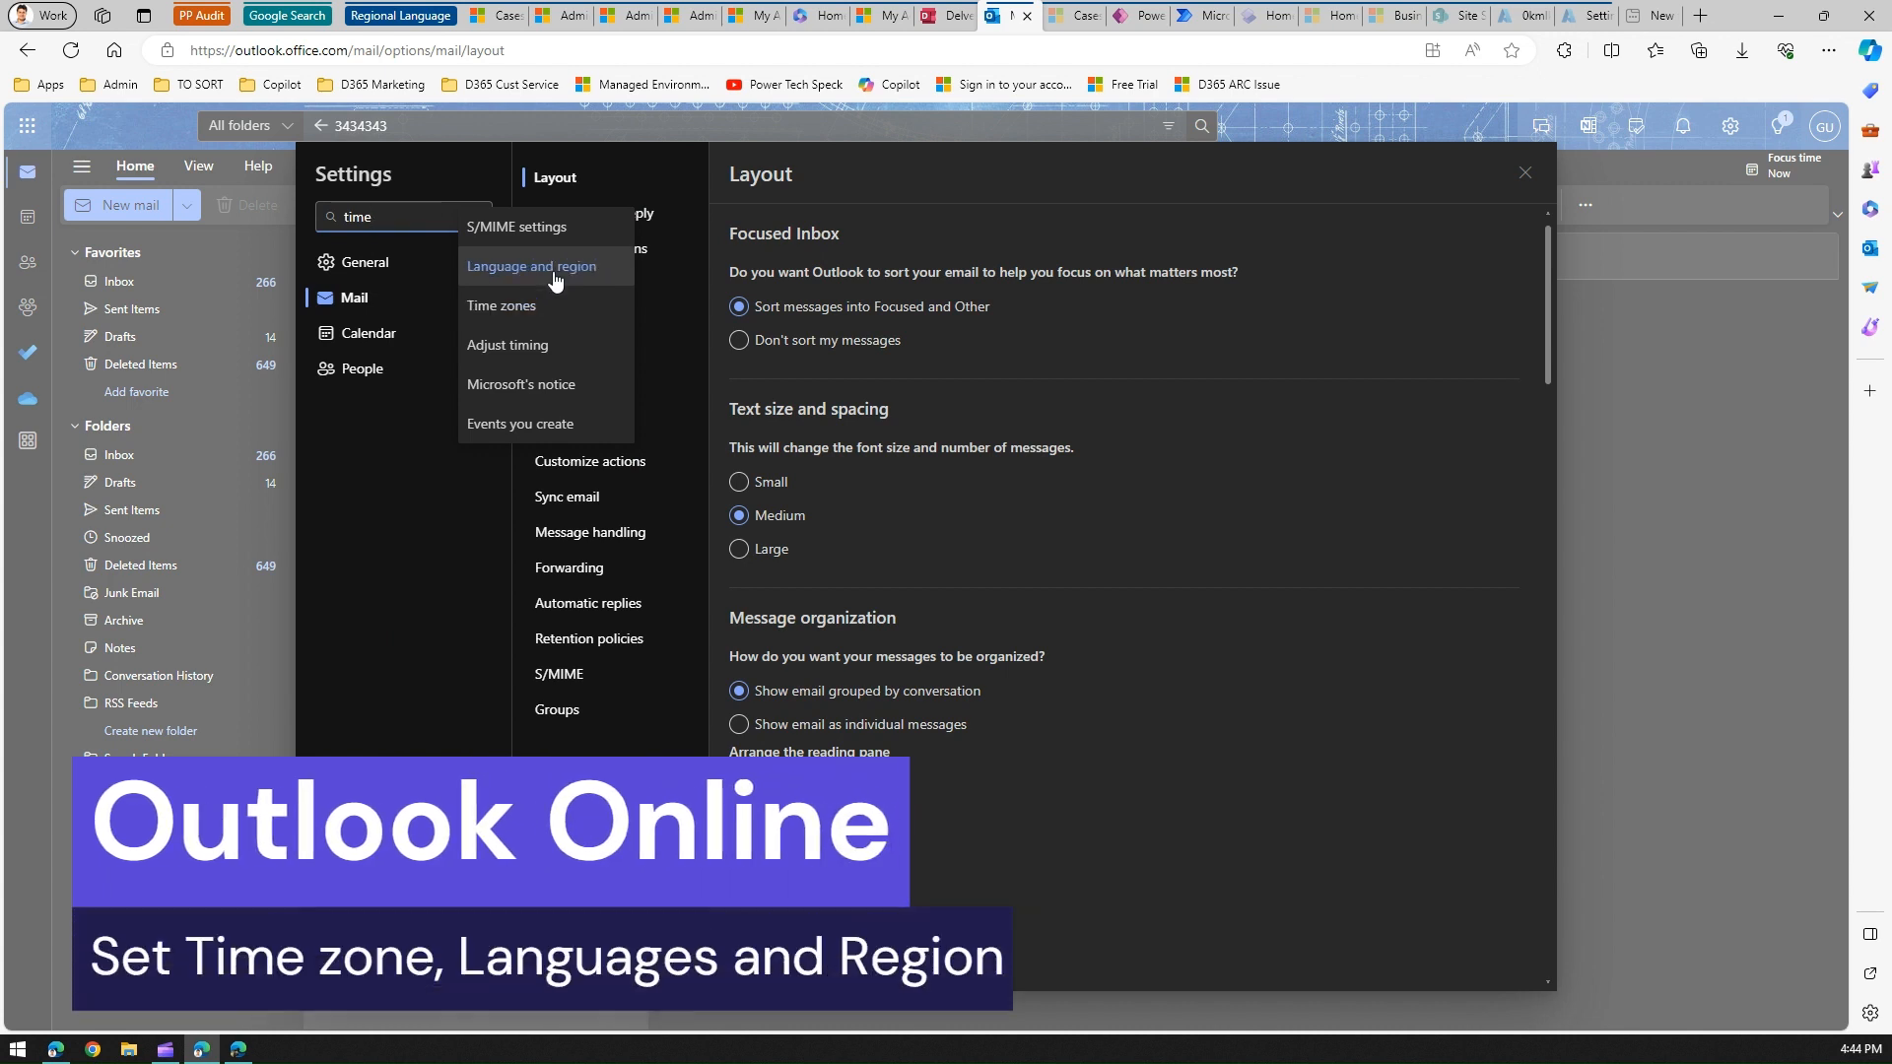
left_click(530, 312)
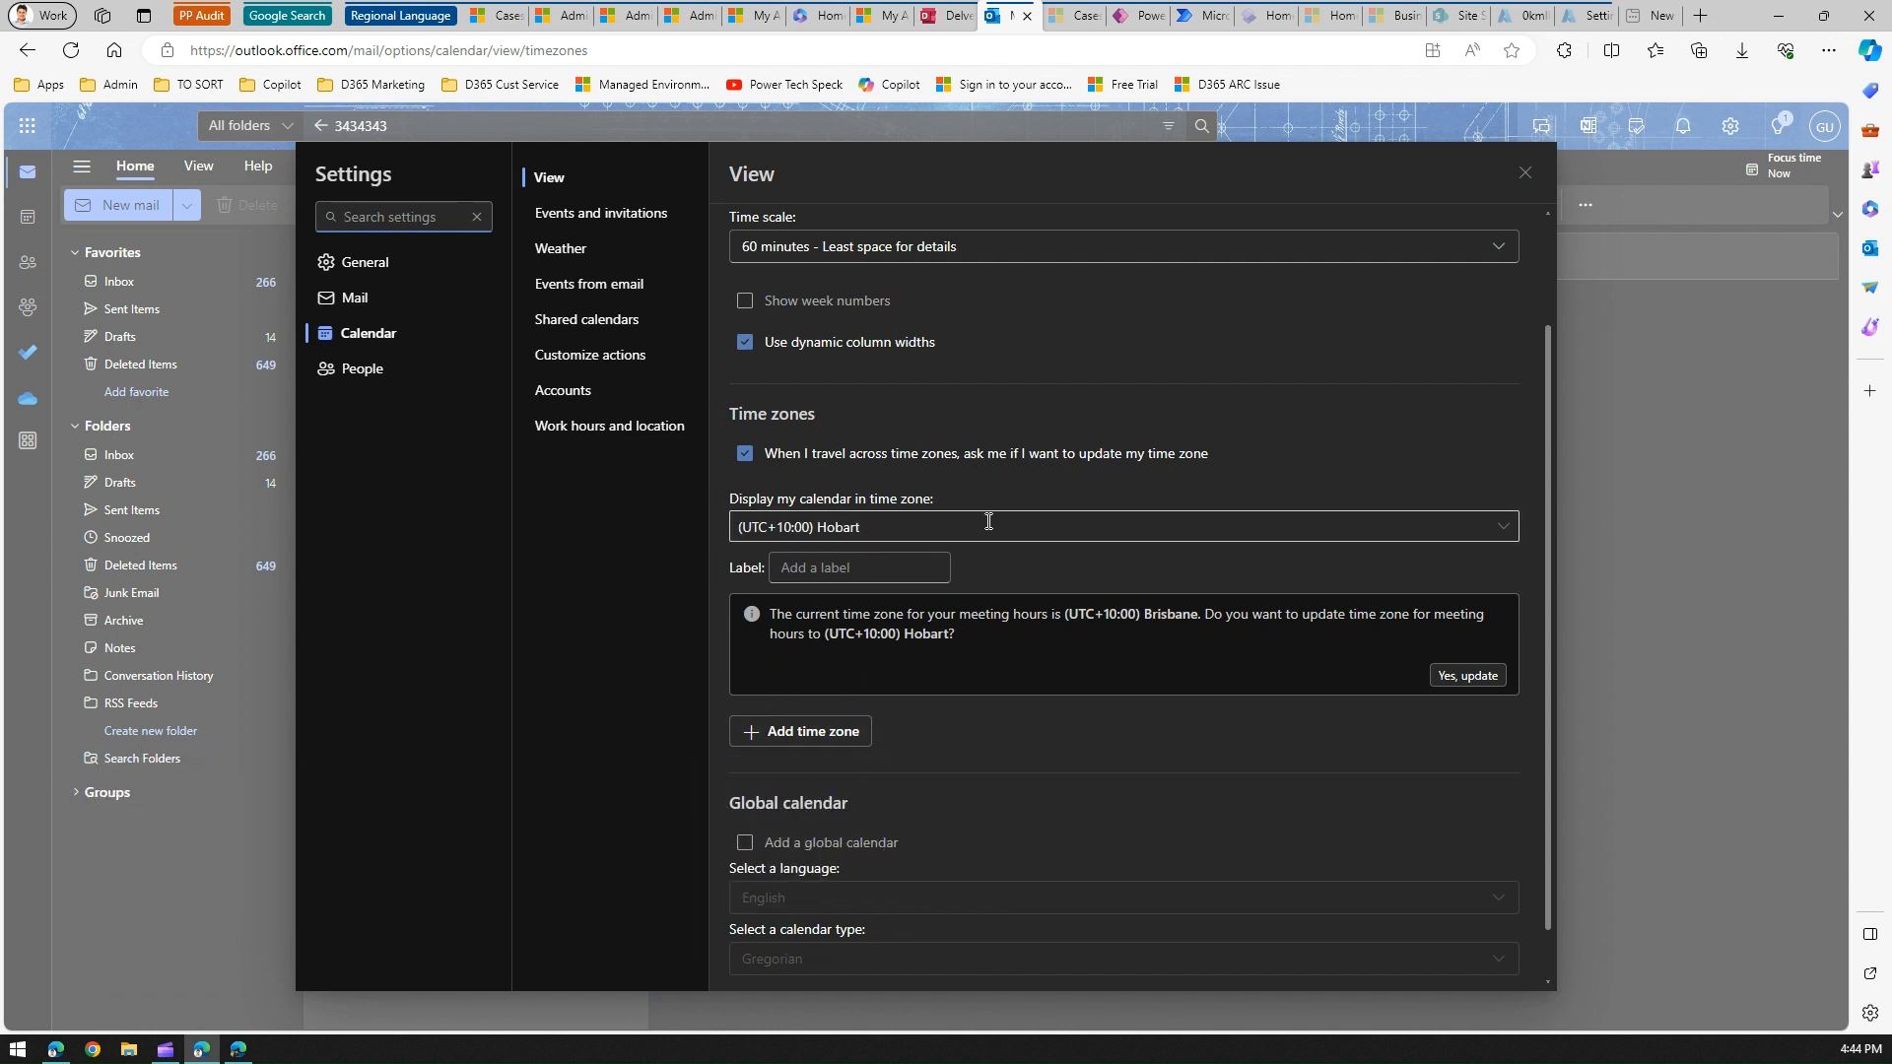
Step: Try to set the calendar's display time zone to (UTC+11:00) Norfolk Island
left_click(1505, 528)
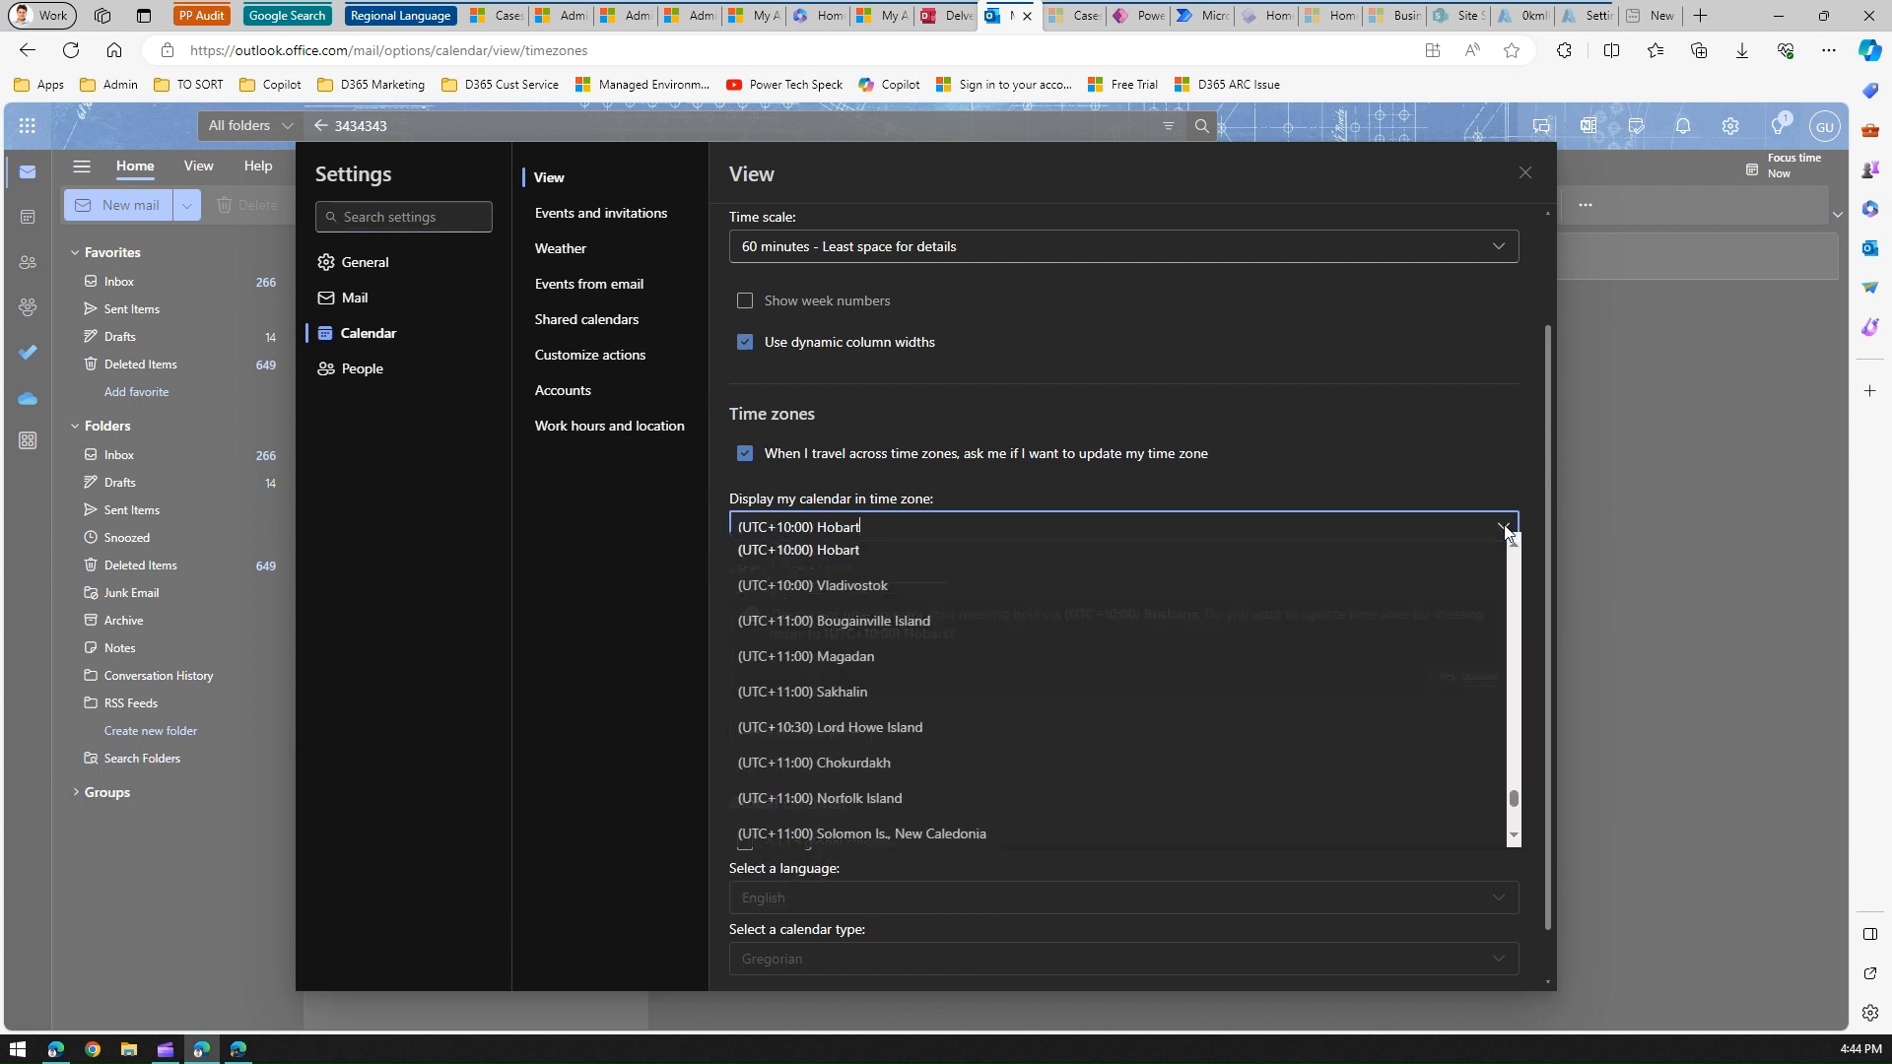
left_click(884, 810)
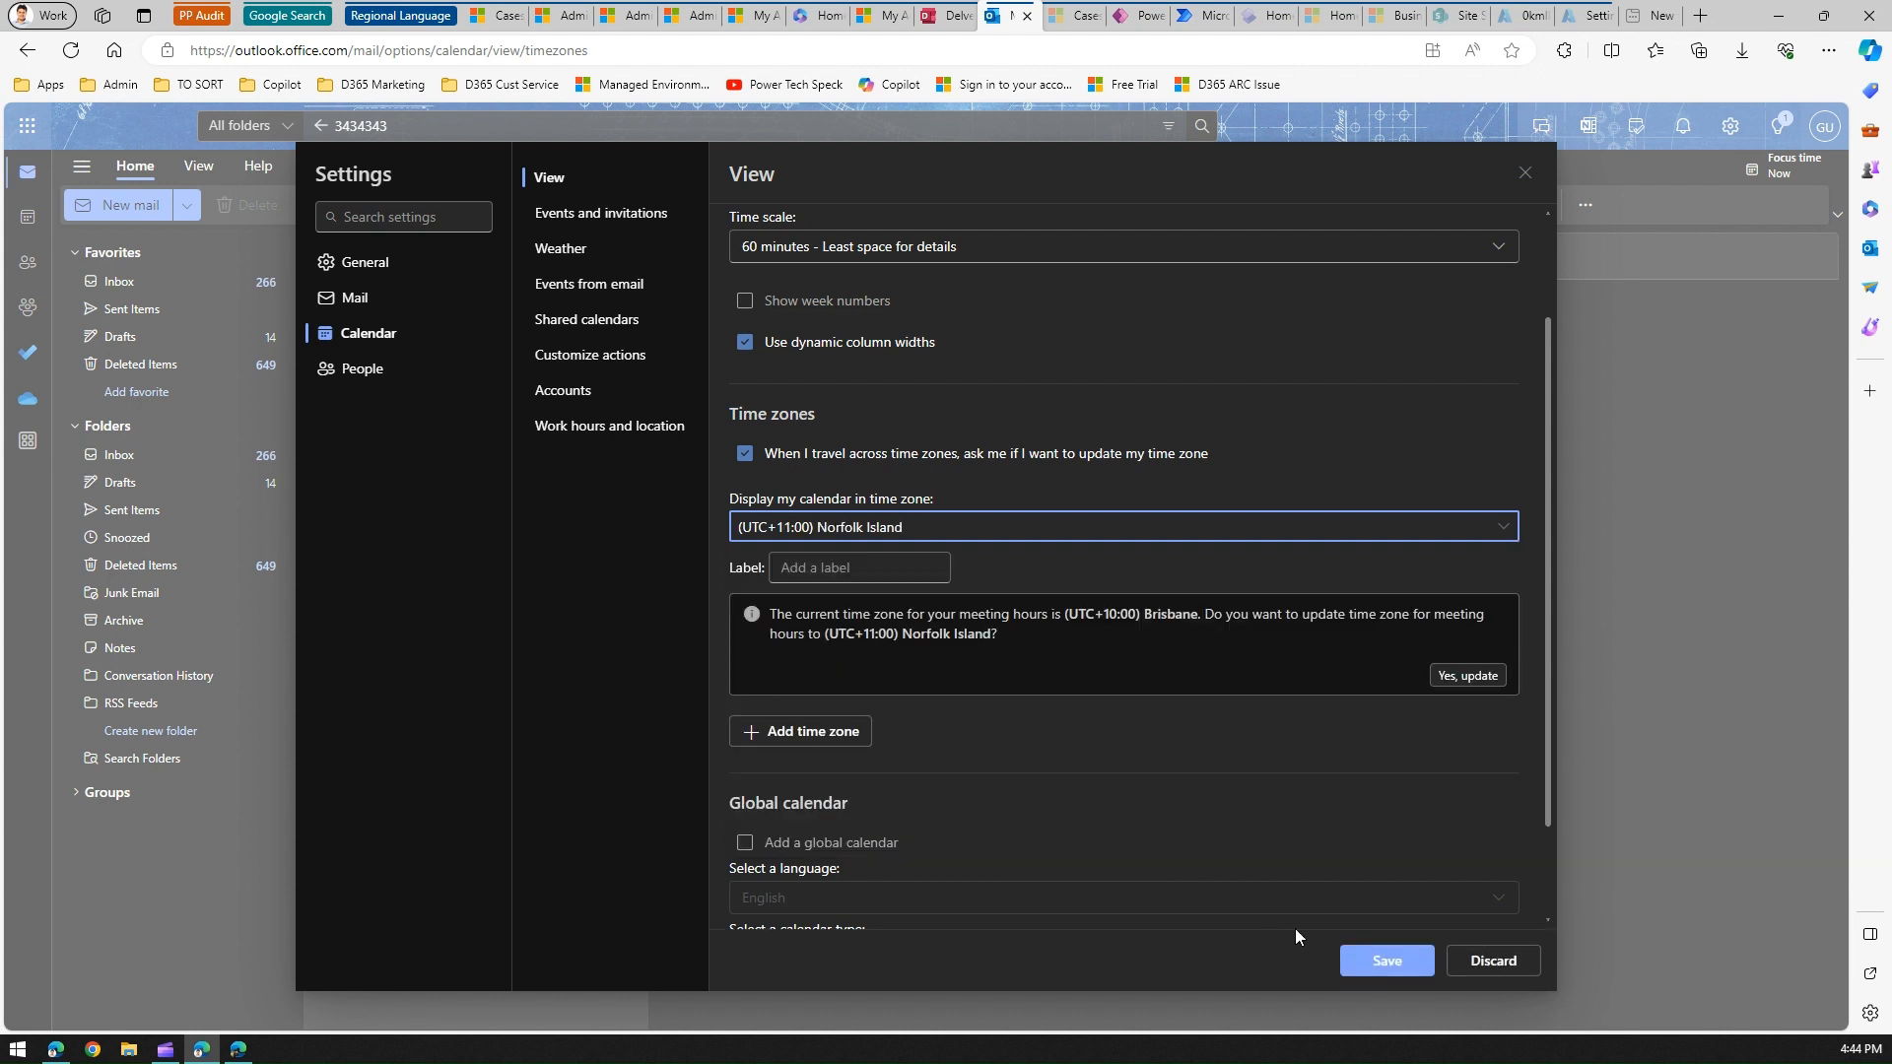
left_click(1363, 964)
left_click(1388, 968)
left_click(1066, 17)
left_click(1011, 18)
Step: Search the Outlook settings for "time" and open Language and region, discarding the unsaved time zone change
left_click(428, 216)
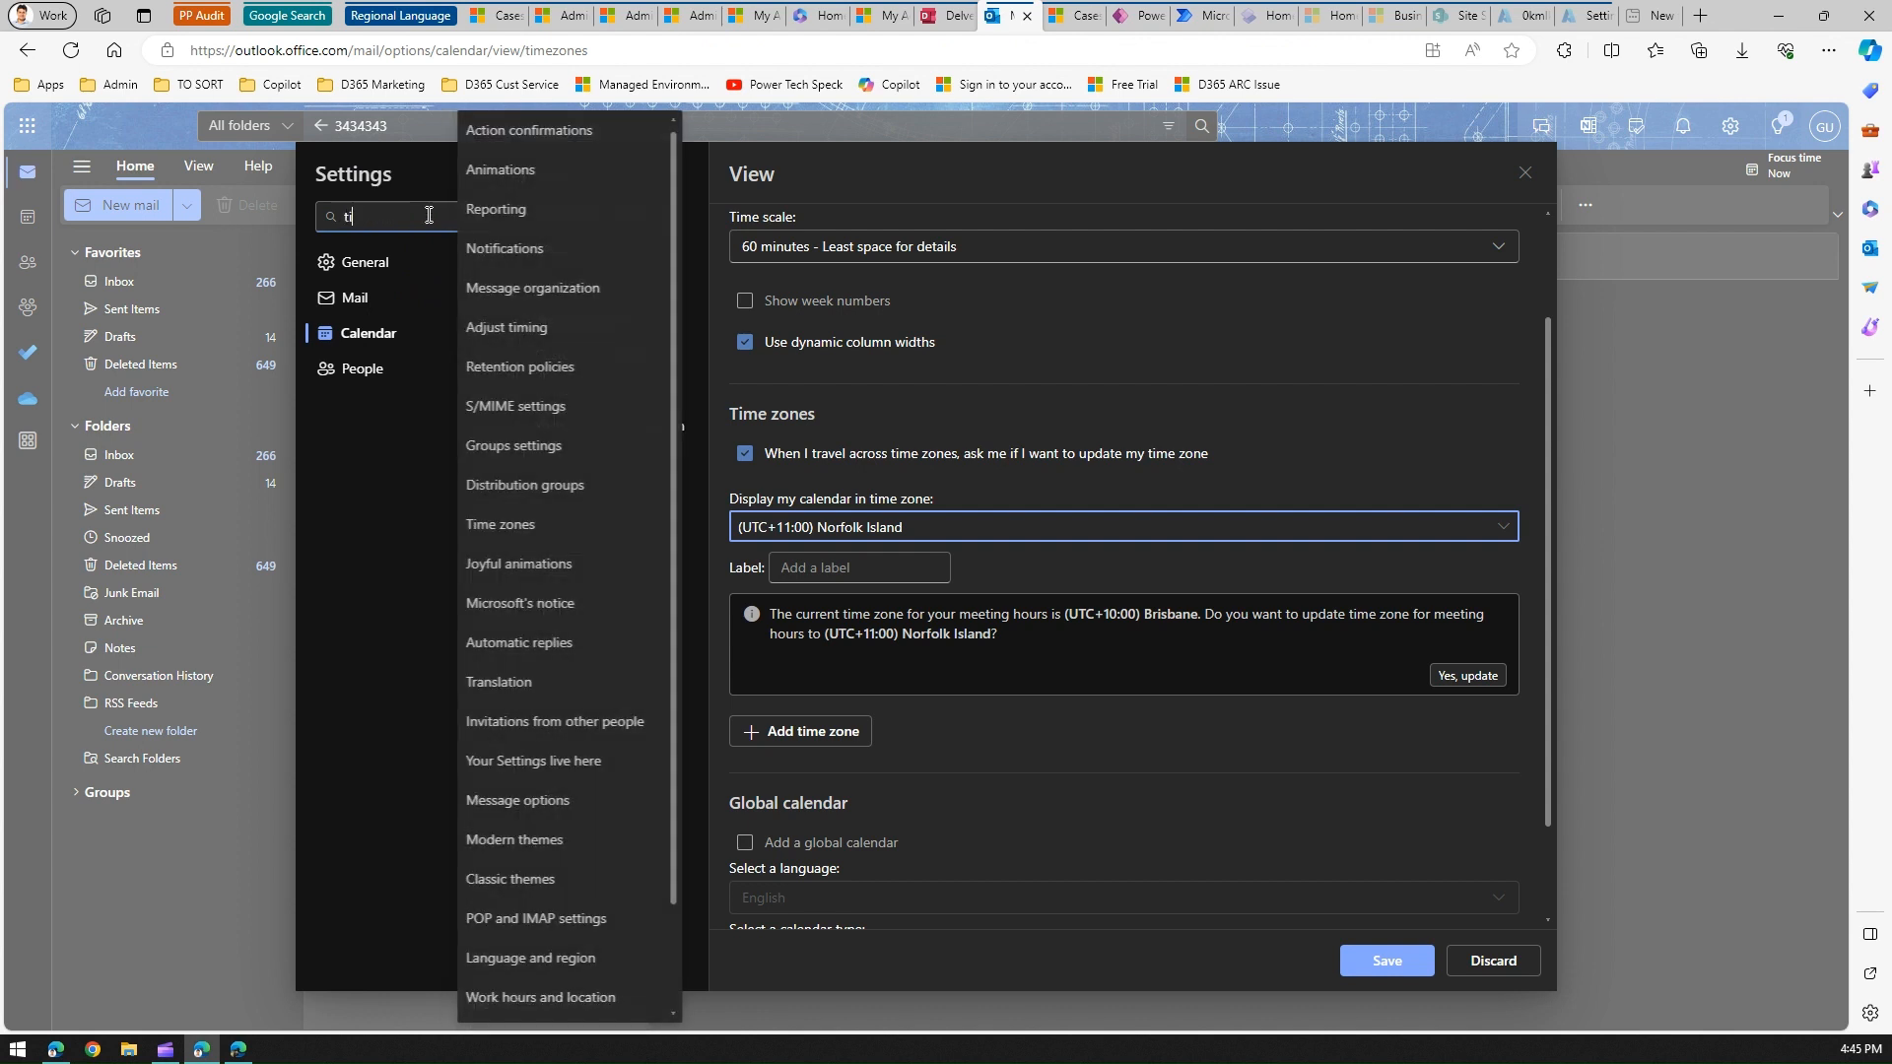
type("time")
left_click(574, 283)
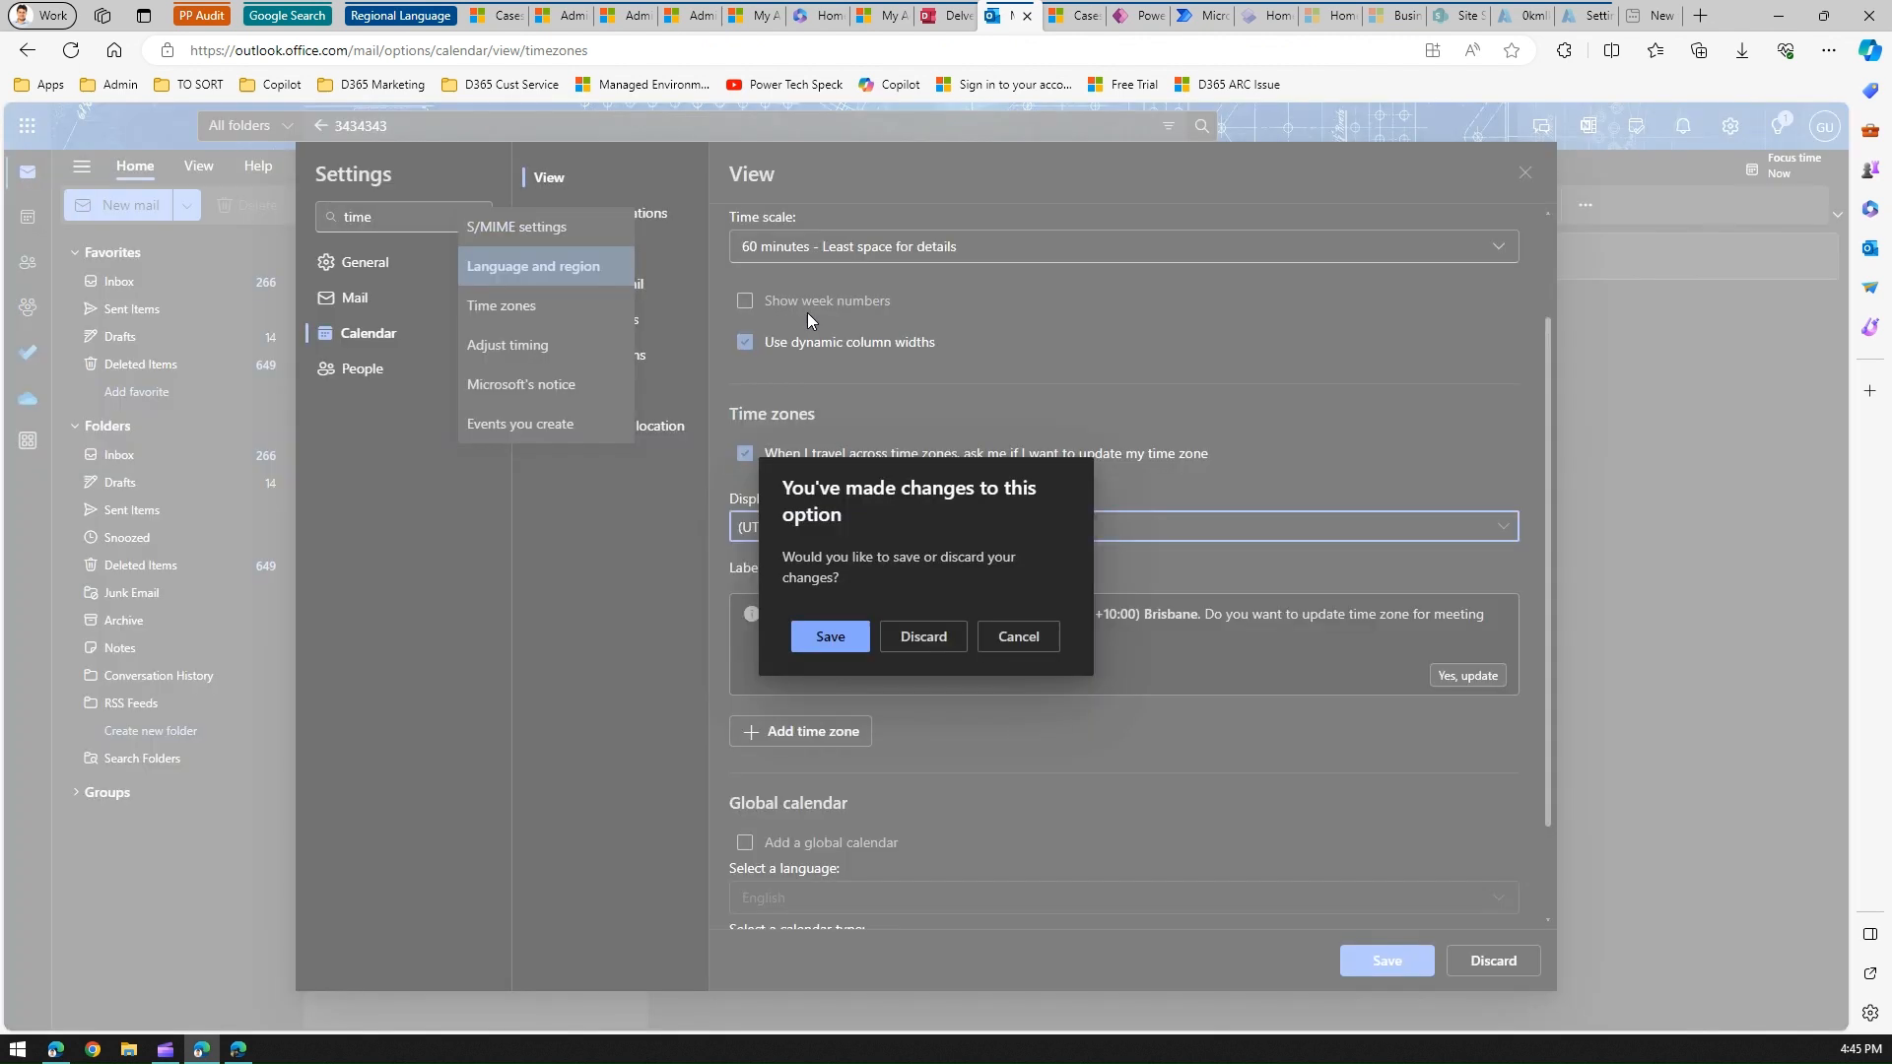
left_click(932, 639)
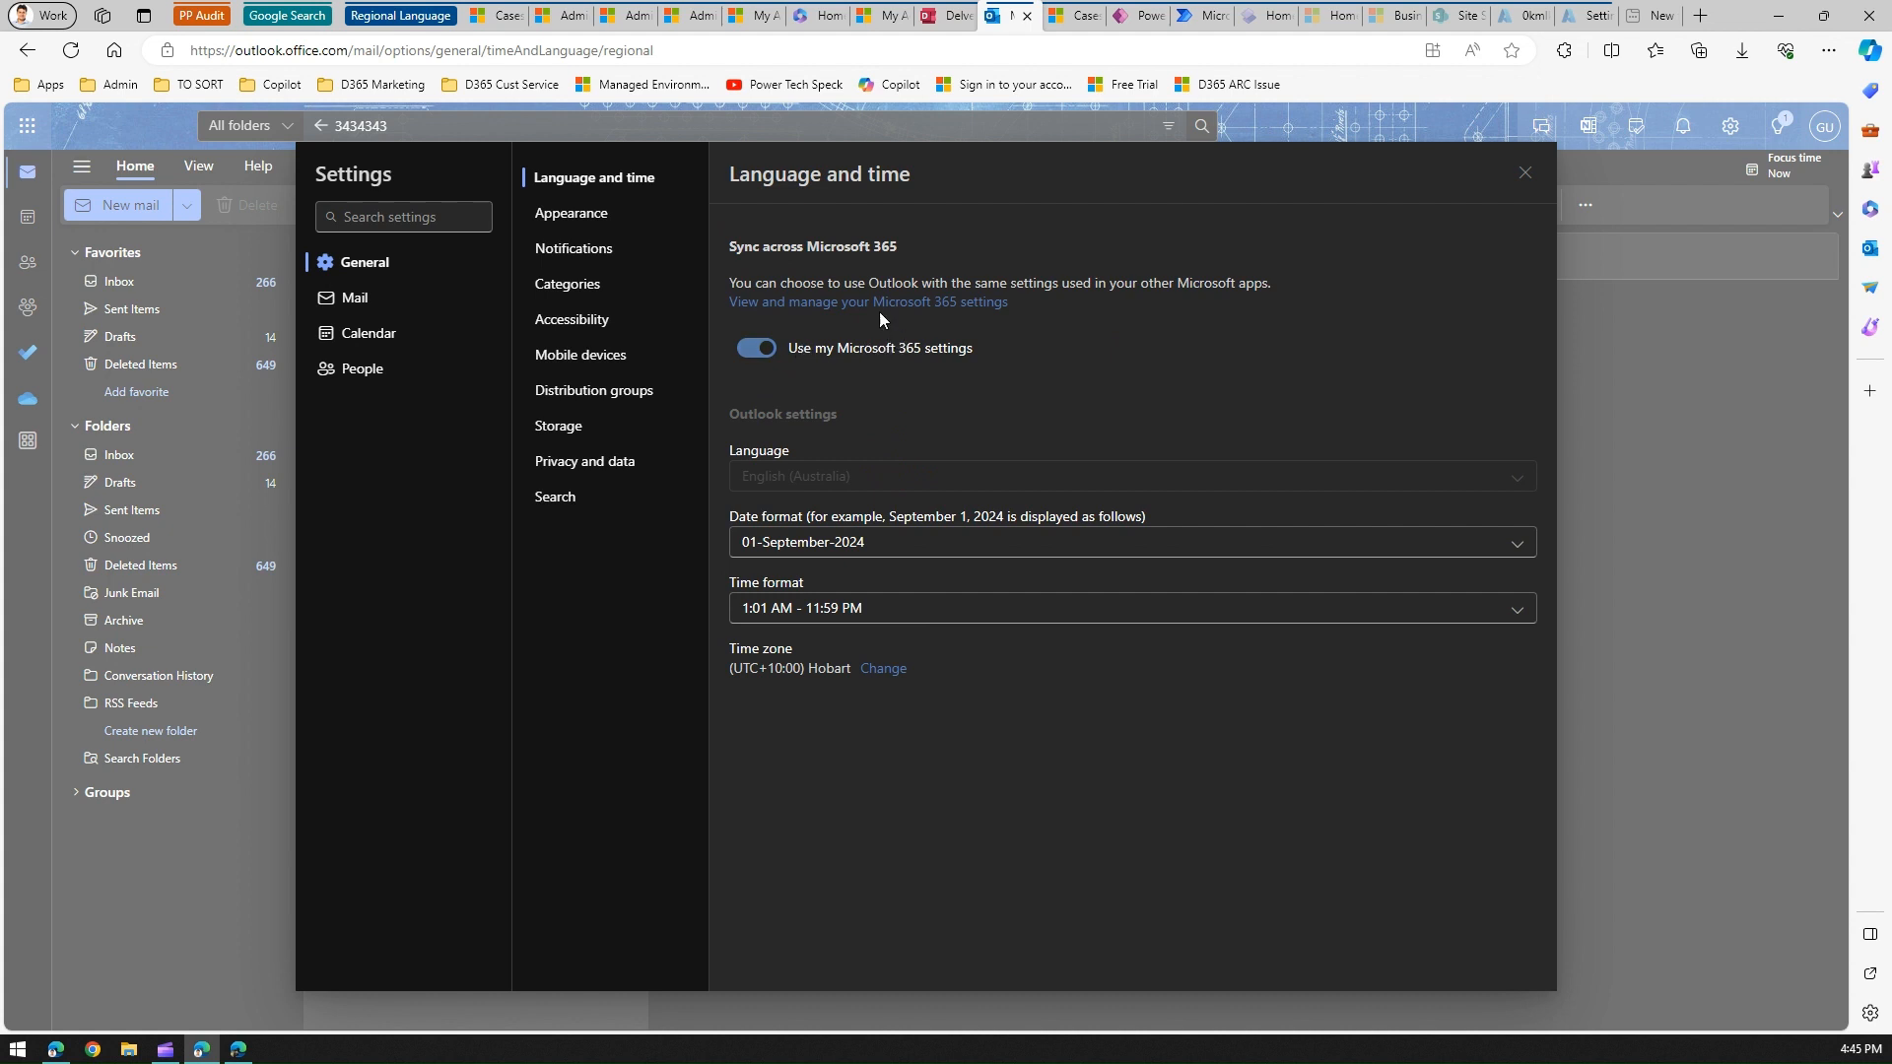
Step: Turn off using the Microsoft 365 settings, set the Outlook language to English (American Samoa) and examine the date format choices
left_click(755, 352)
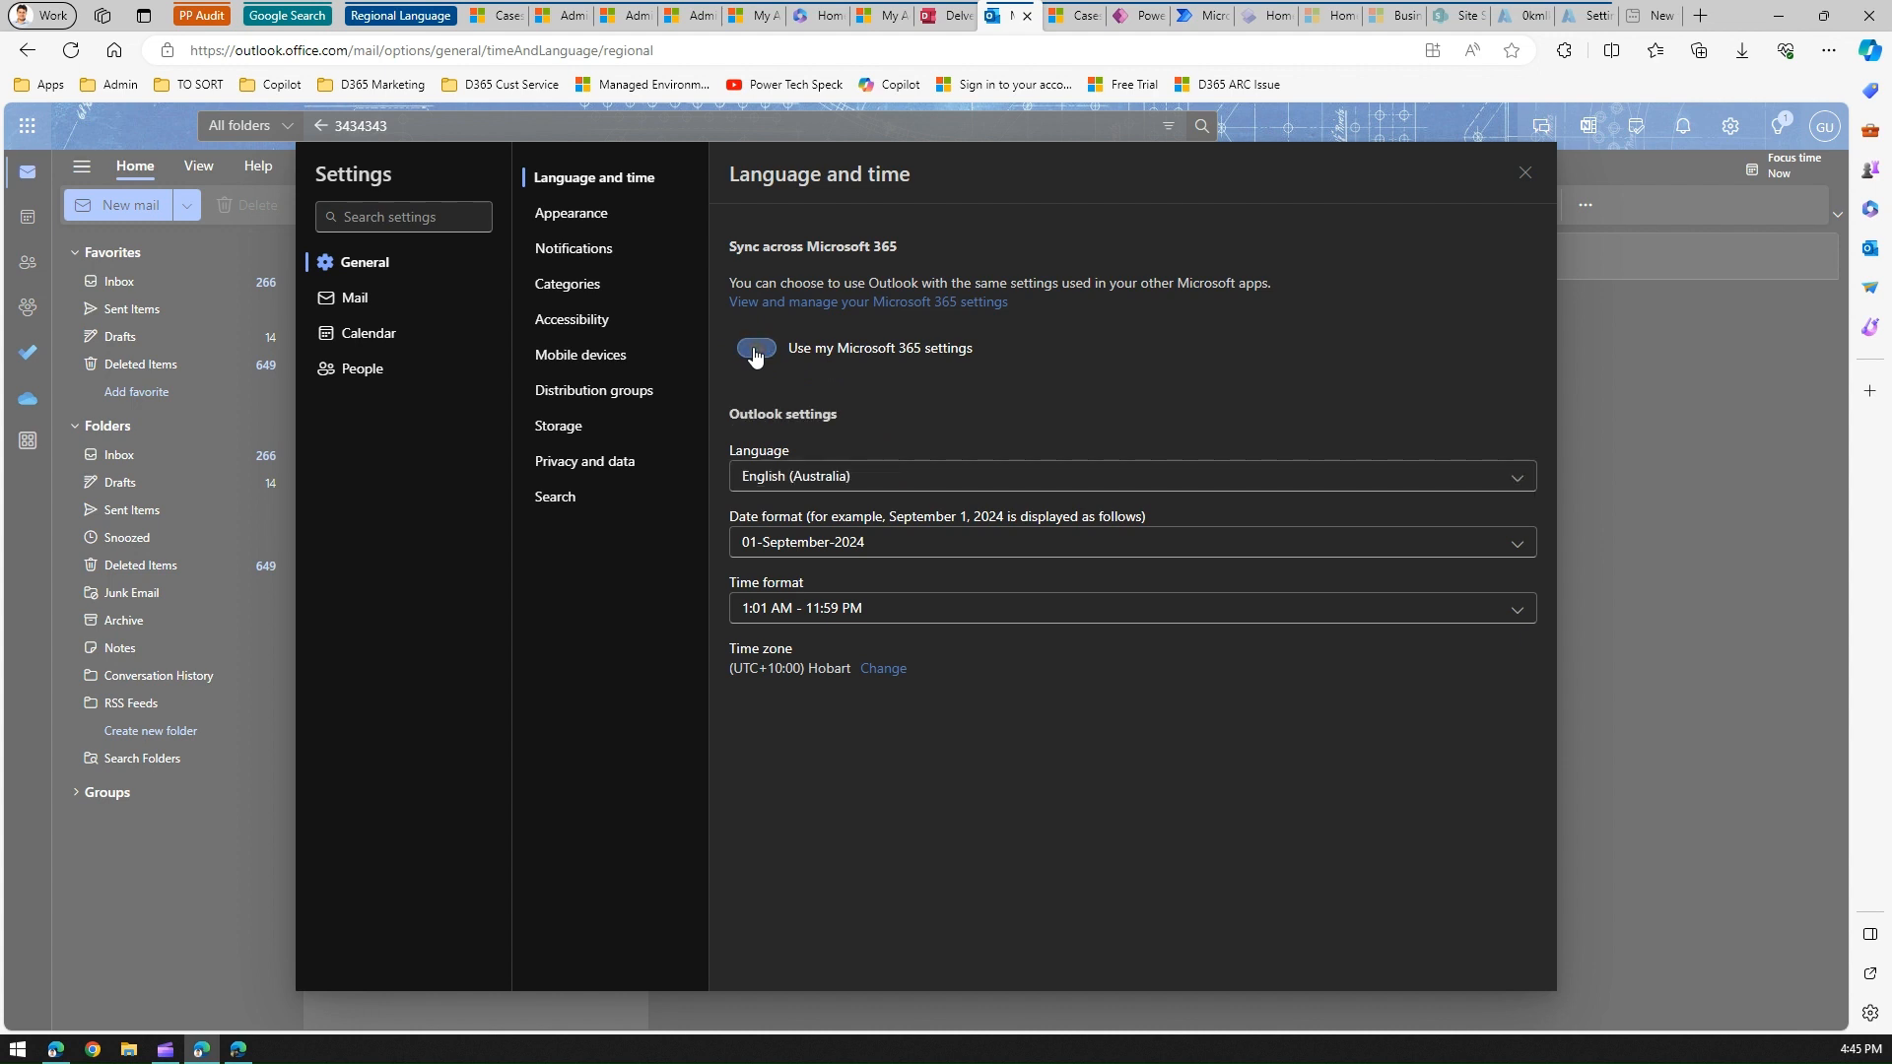
left_click(837, 481)
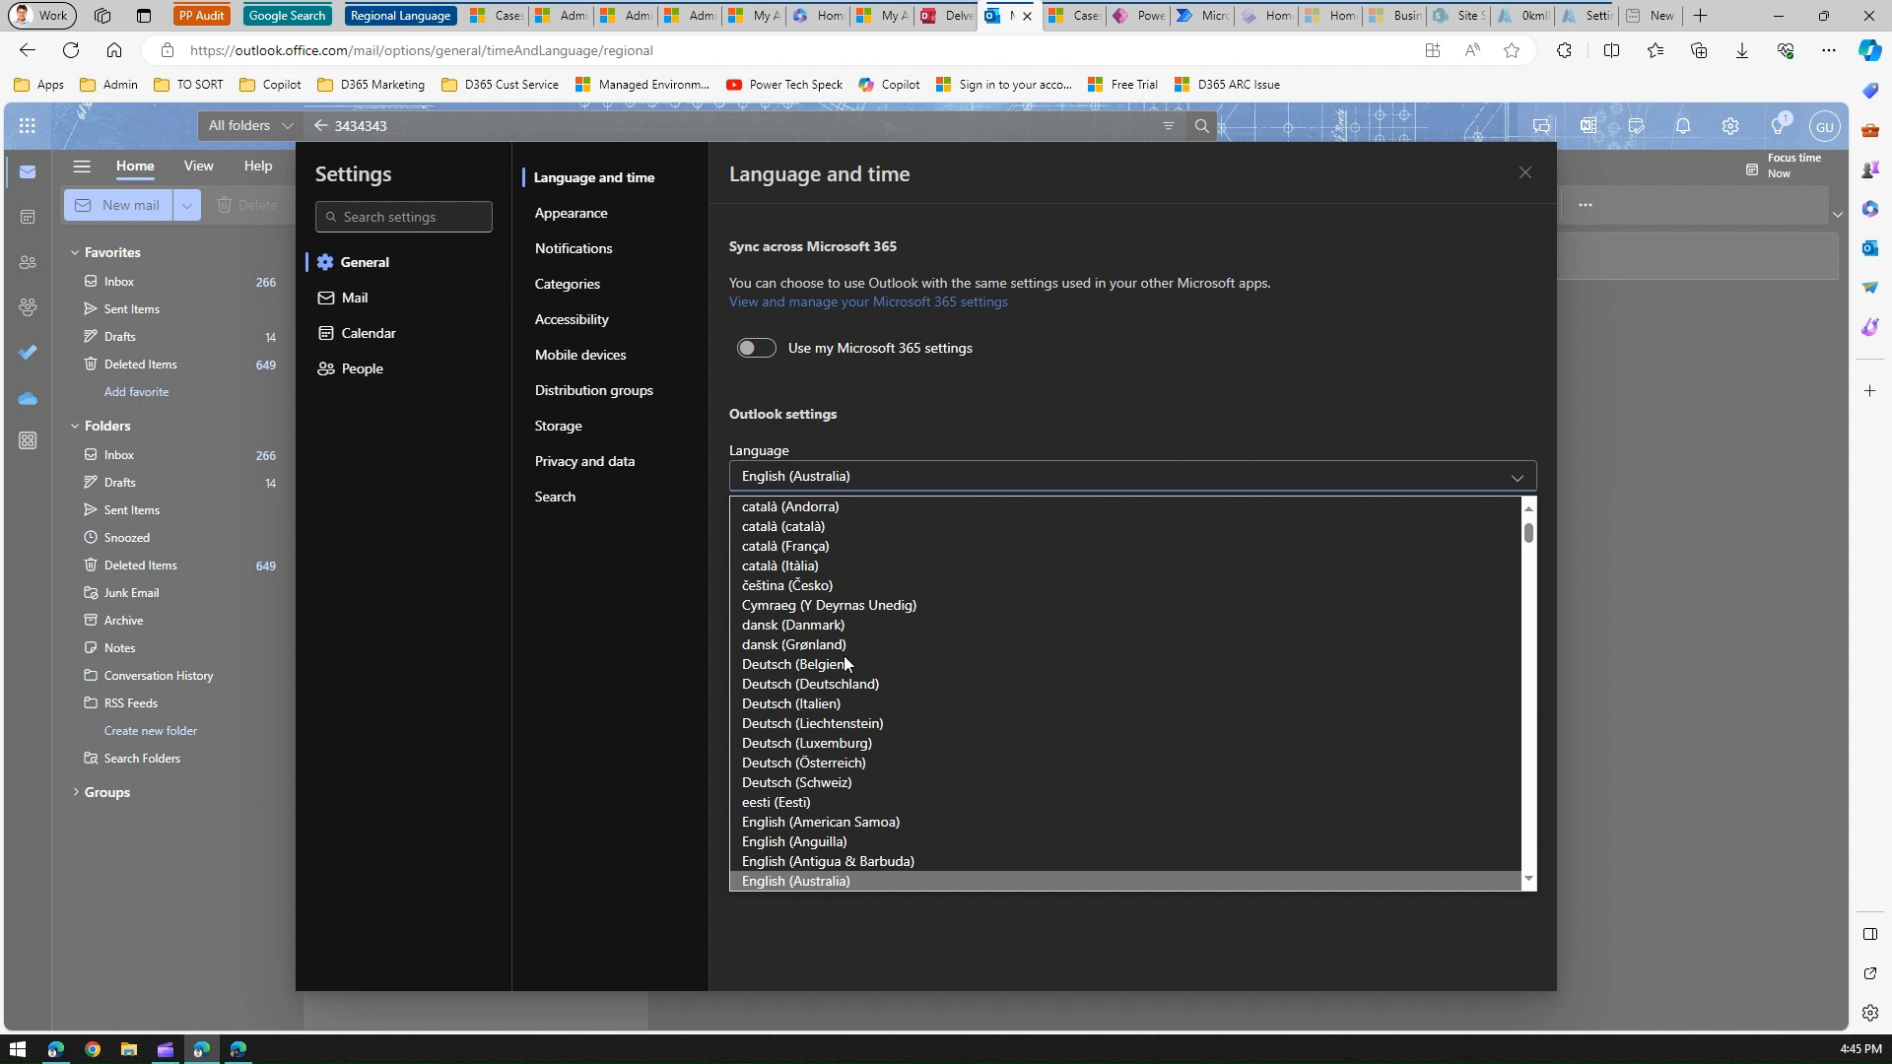
left_click(884, 823)
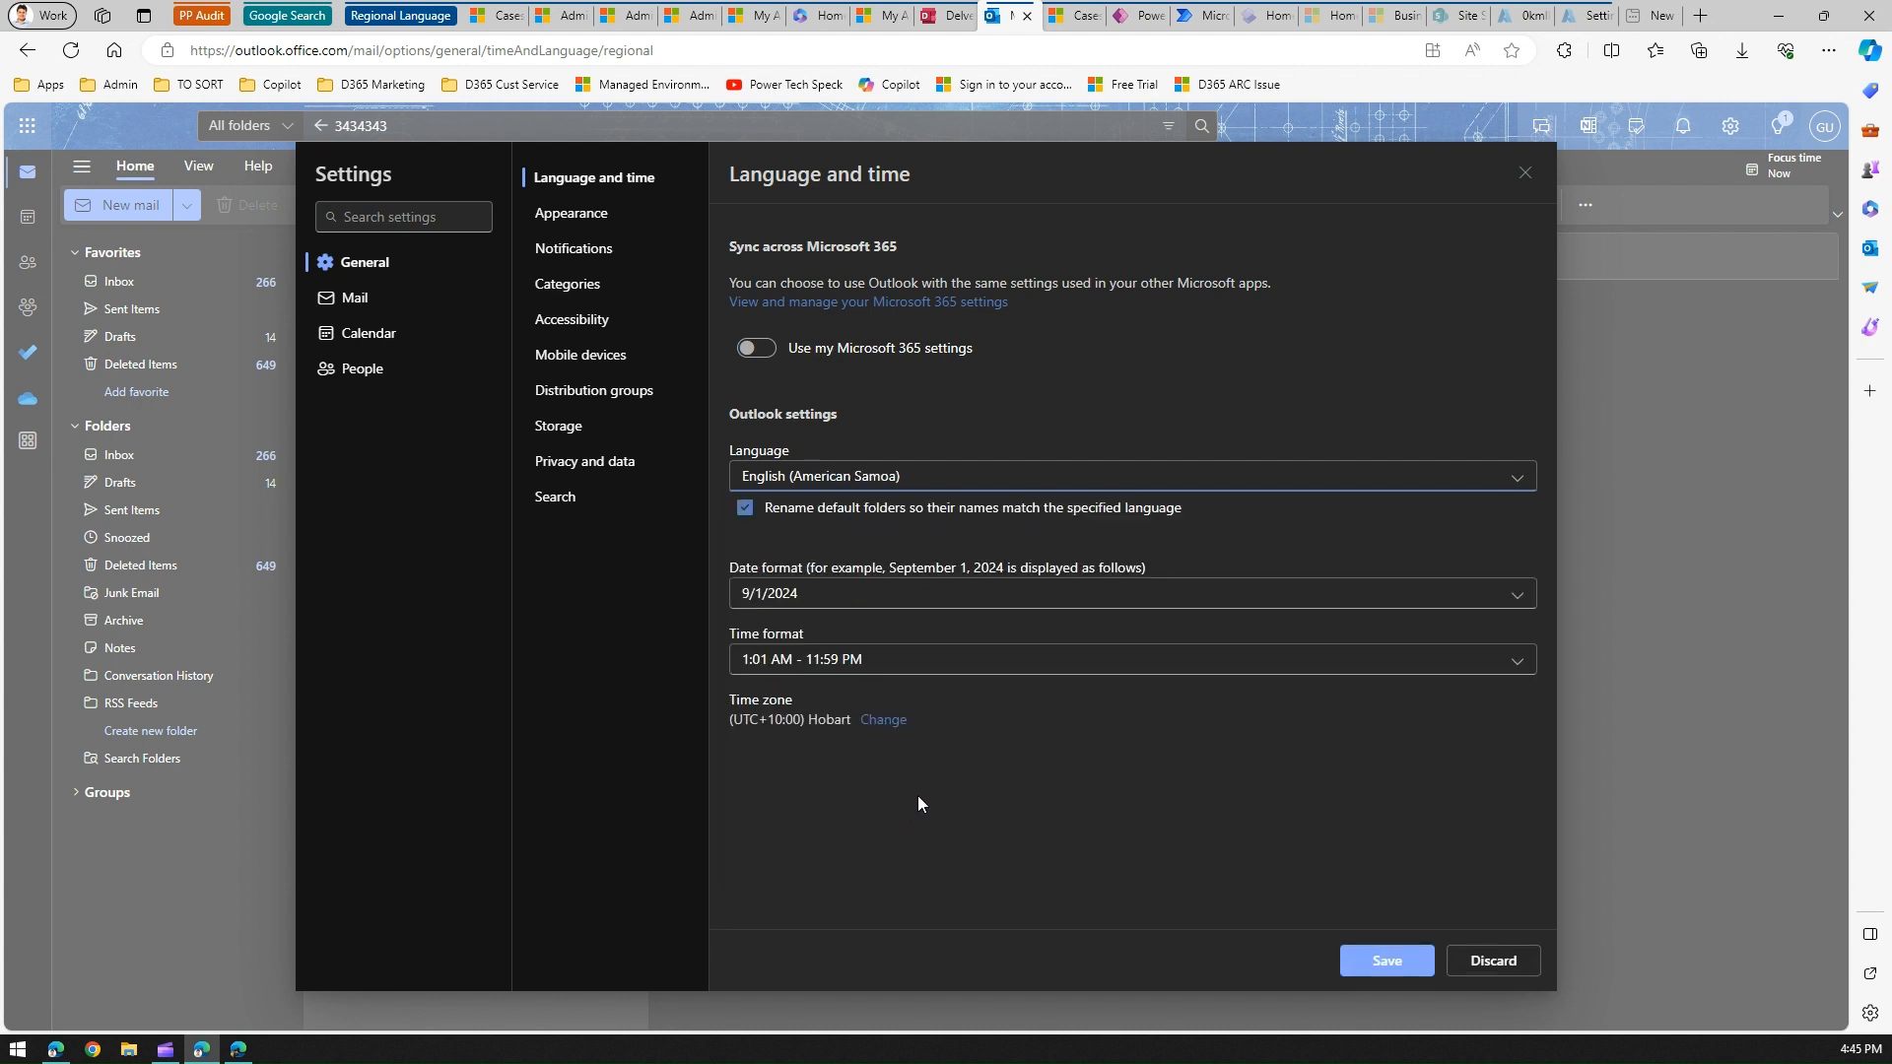
left_click(856, 594)
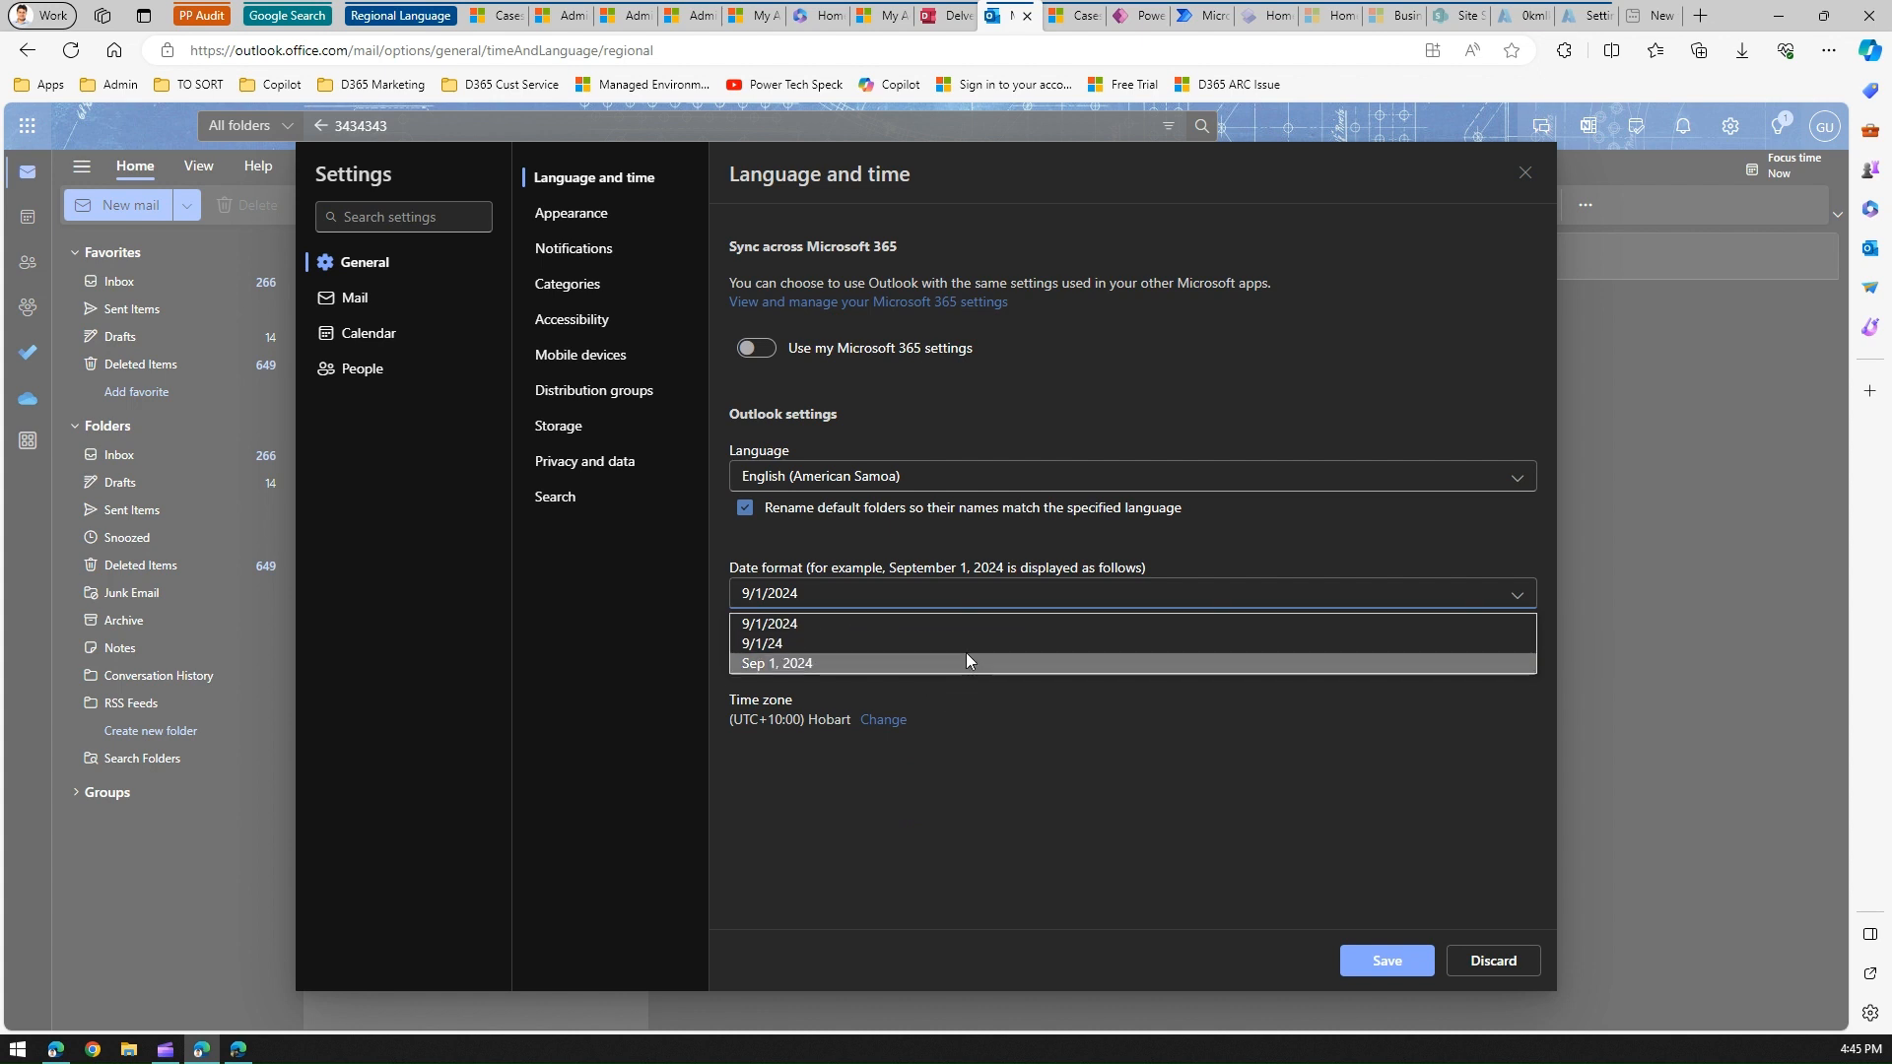
left_click(1078, 747)
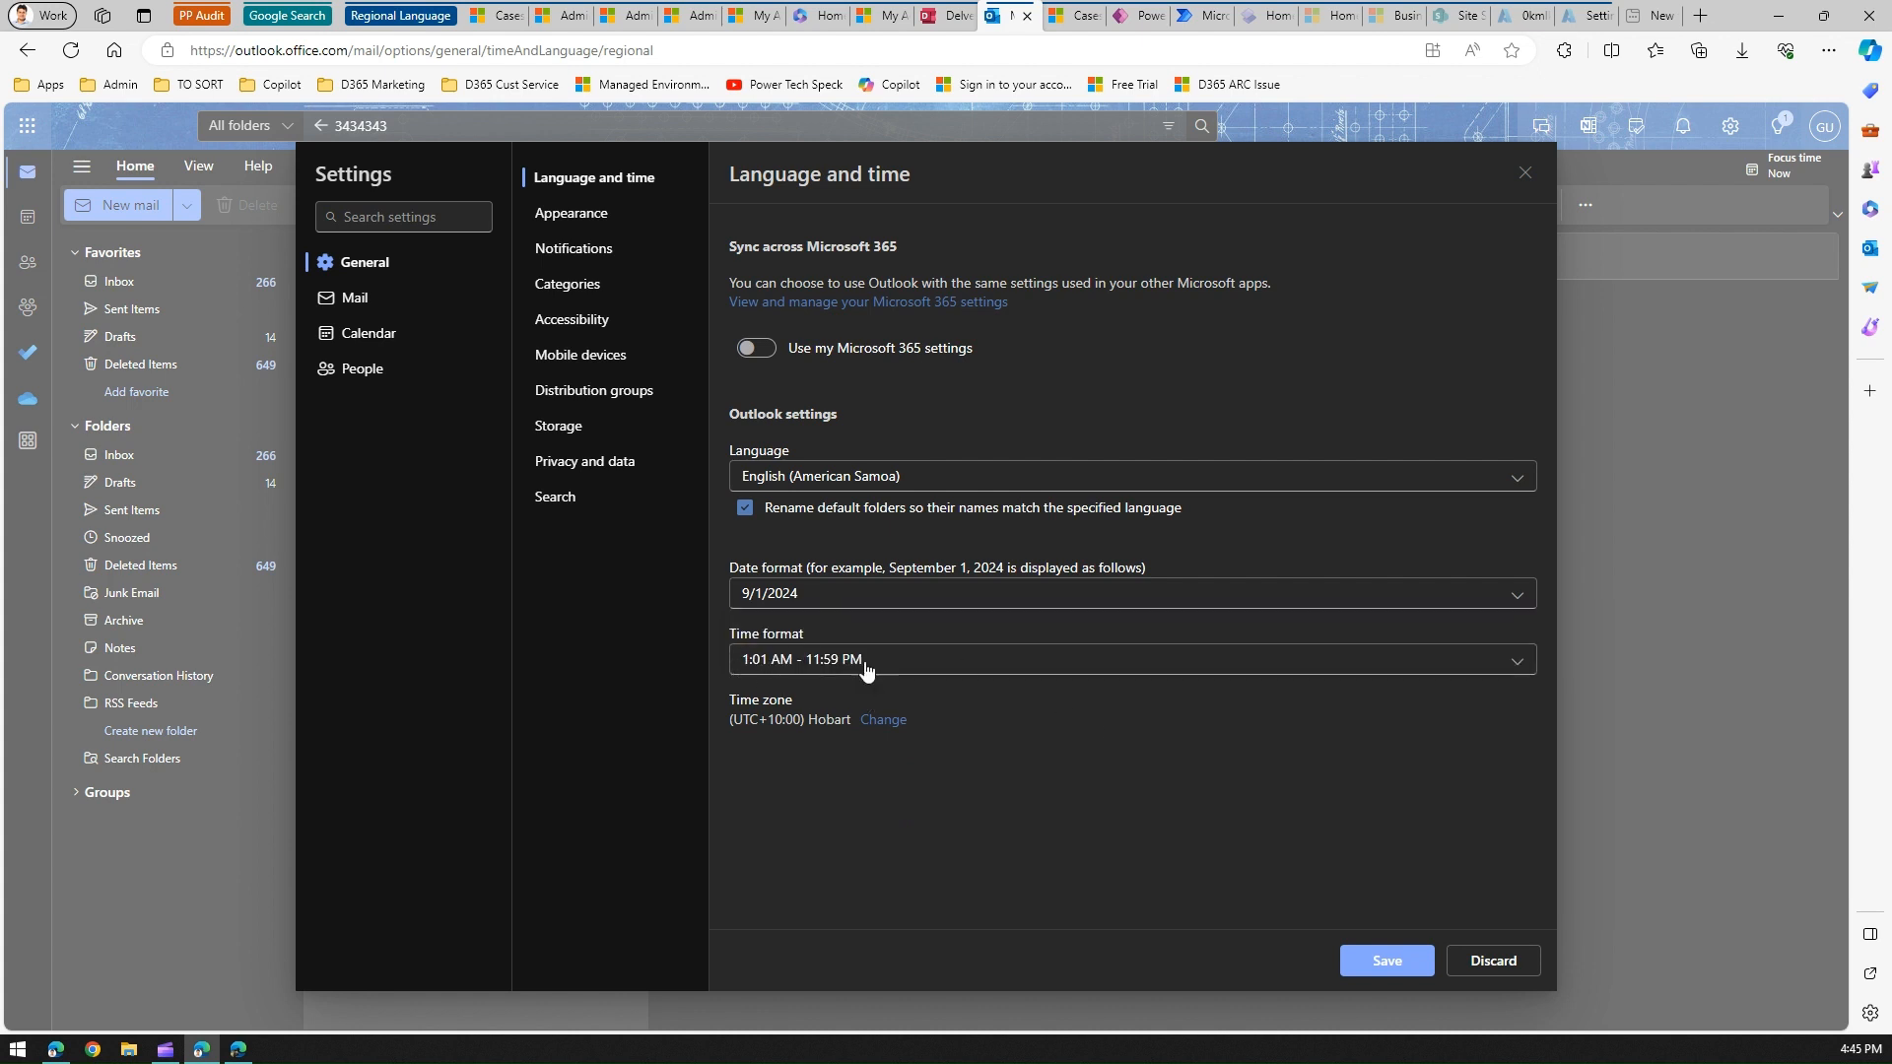
Step: Open the time zone change from Language and time and select (UTC+11:00) Magadan as the calendar's display time zone
left_click(874, 721)
left_click(863, 525)
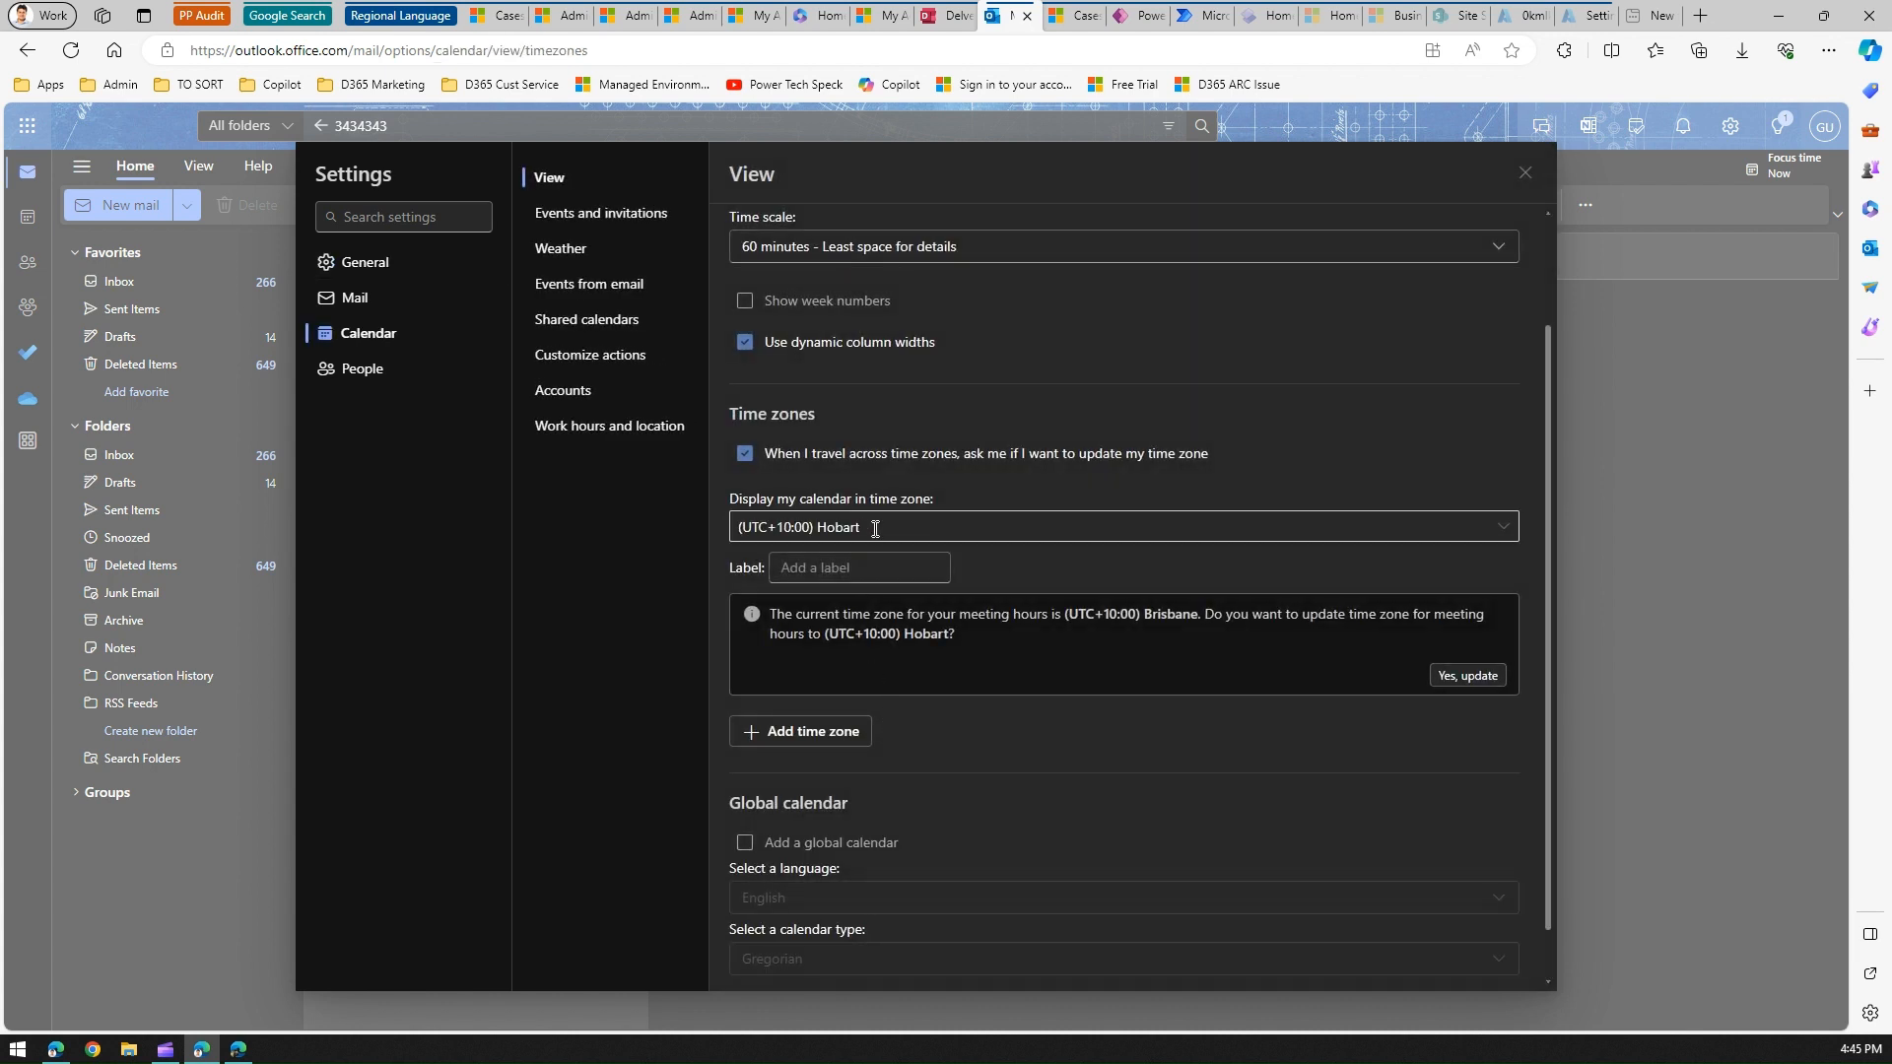
left_click(1499, 529)
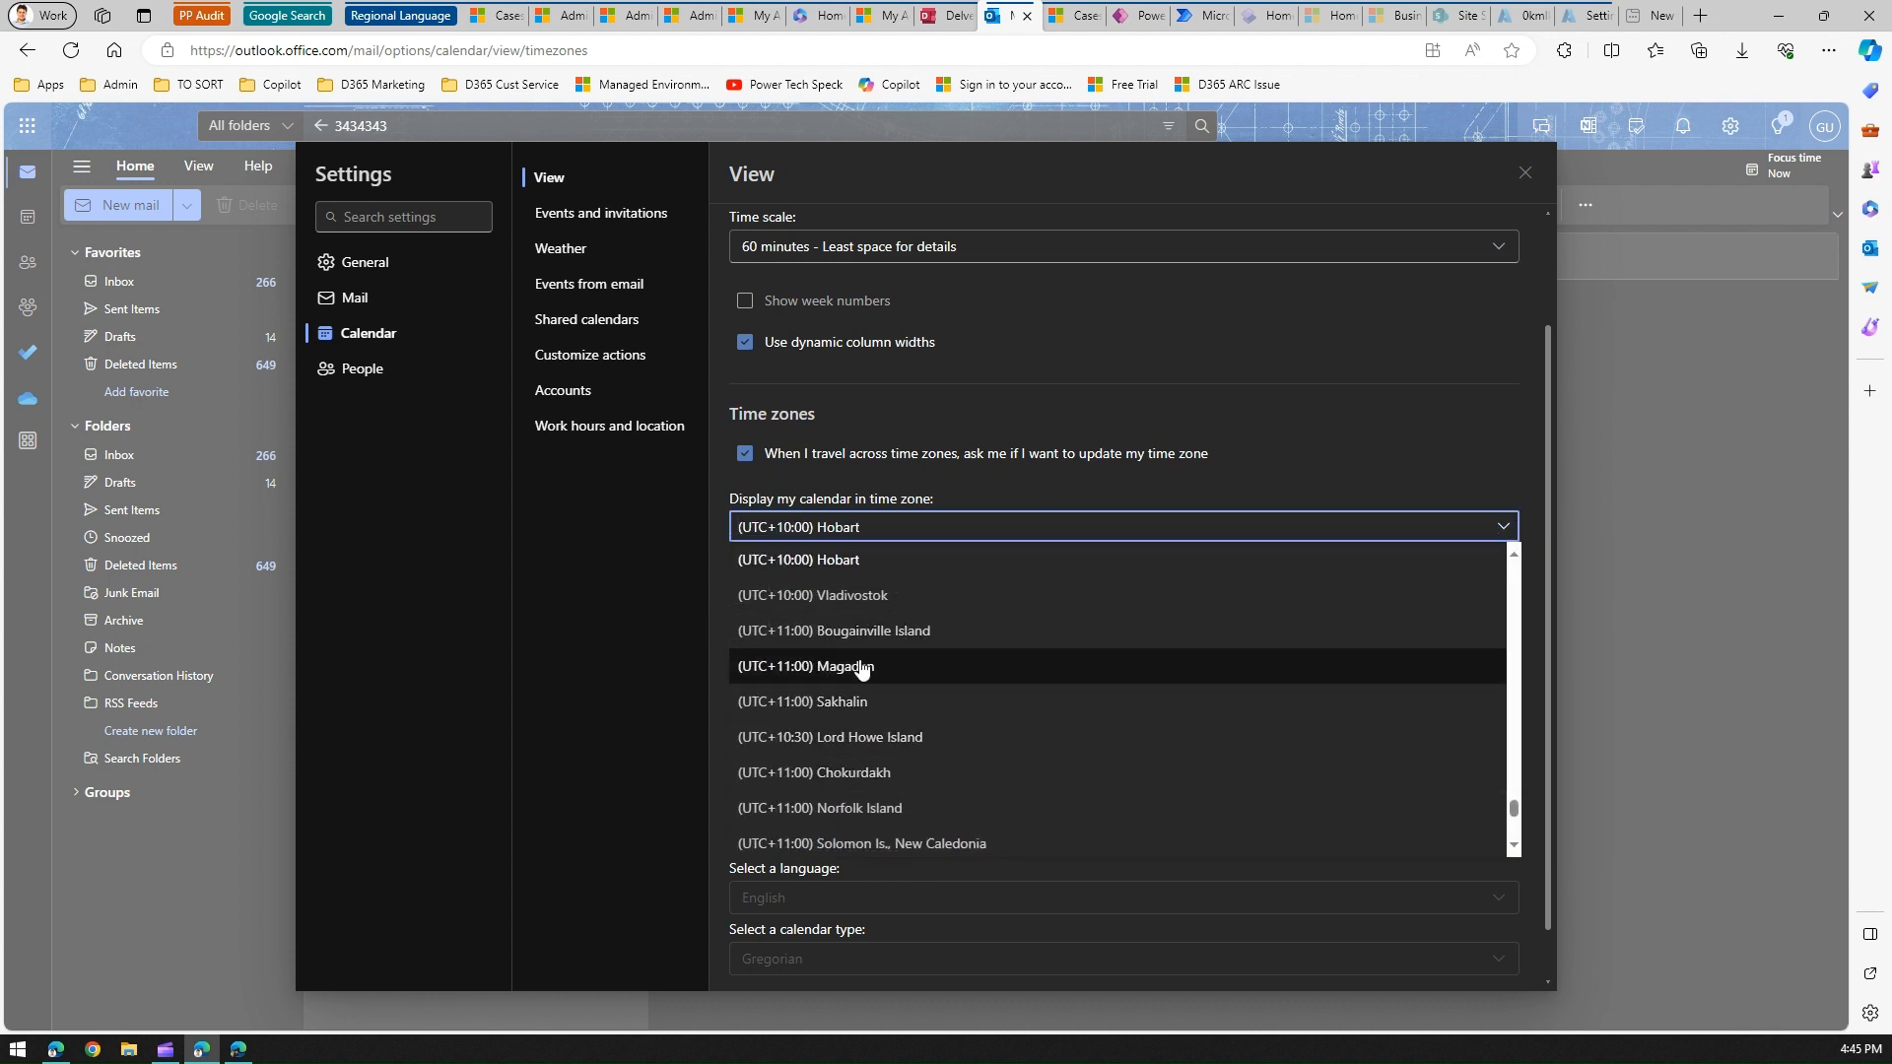
left_click(872, 669)
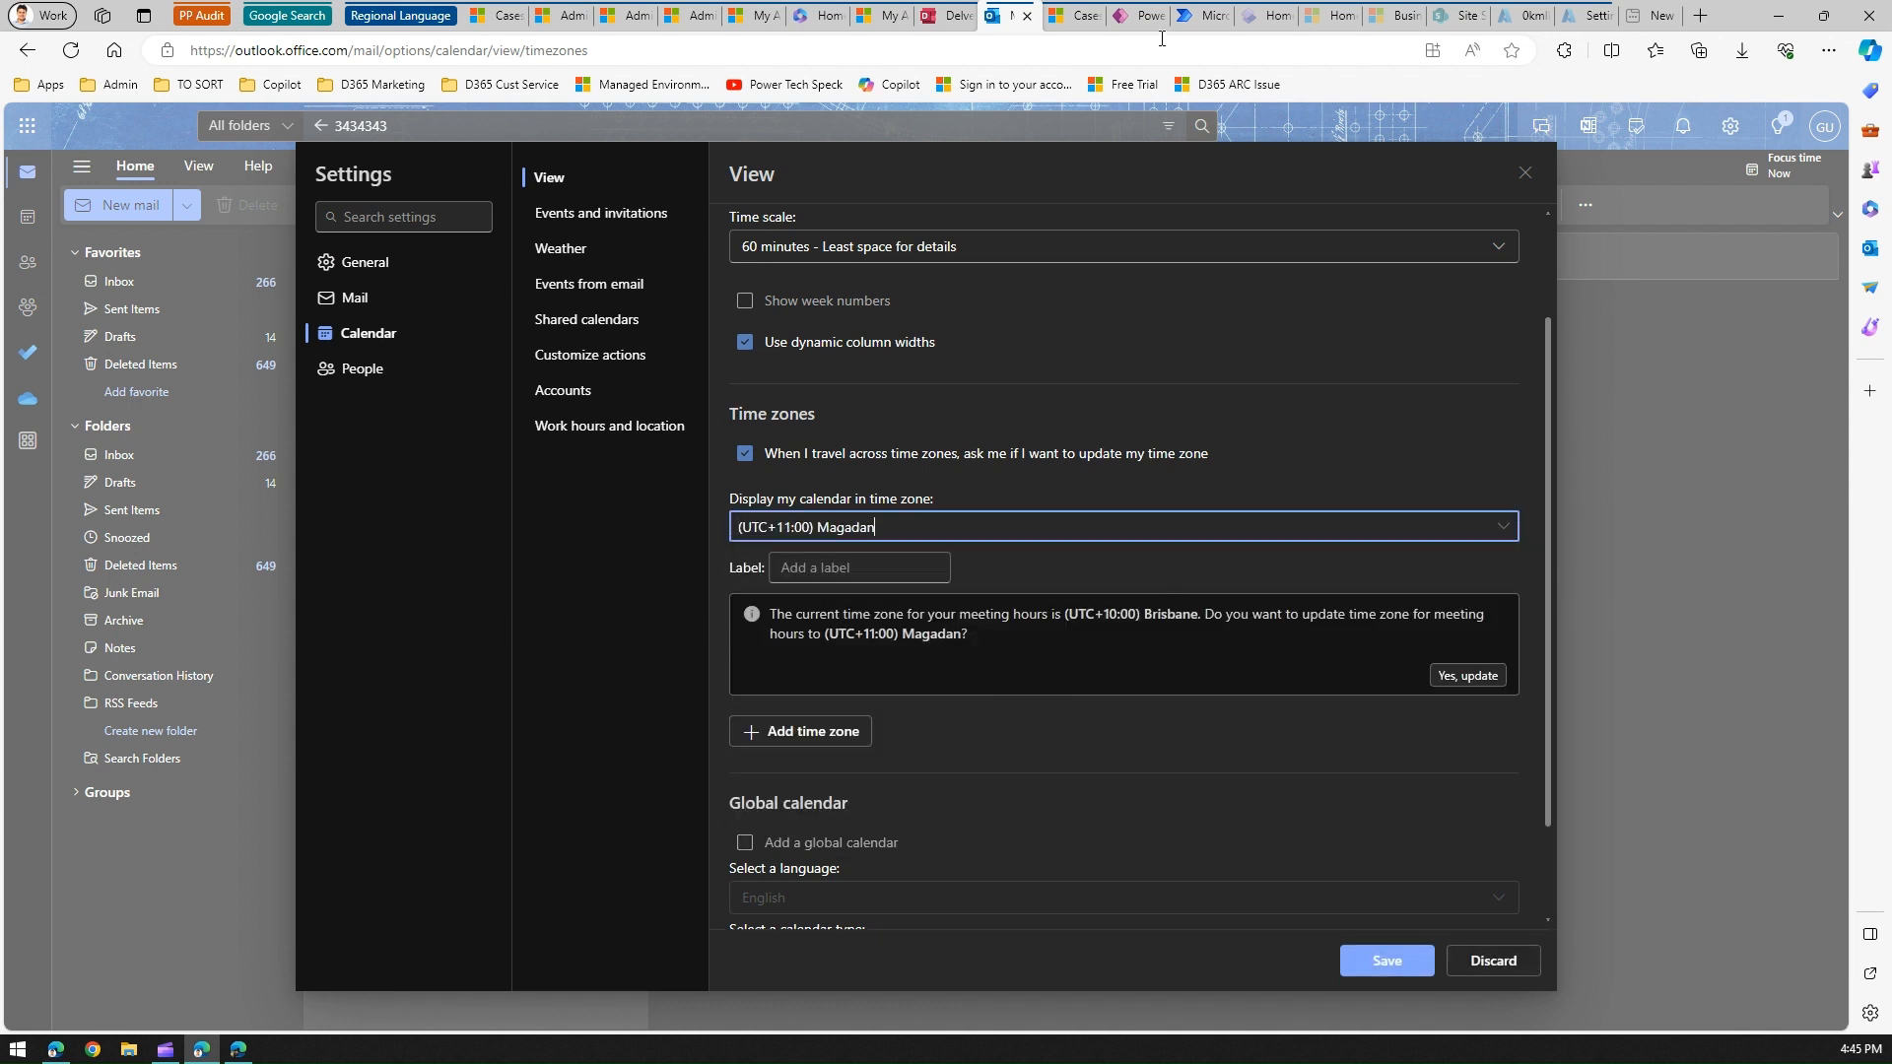
Step: Switch to Power Apps and open its Language and time settings
left_click(1066, 27)
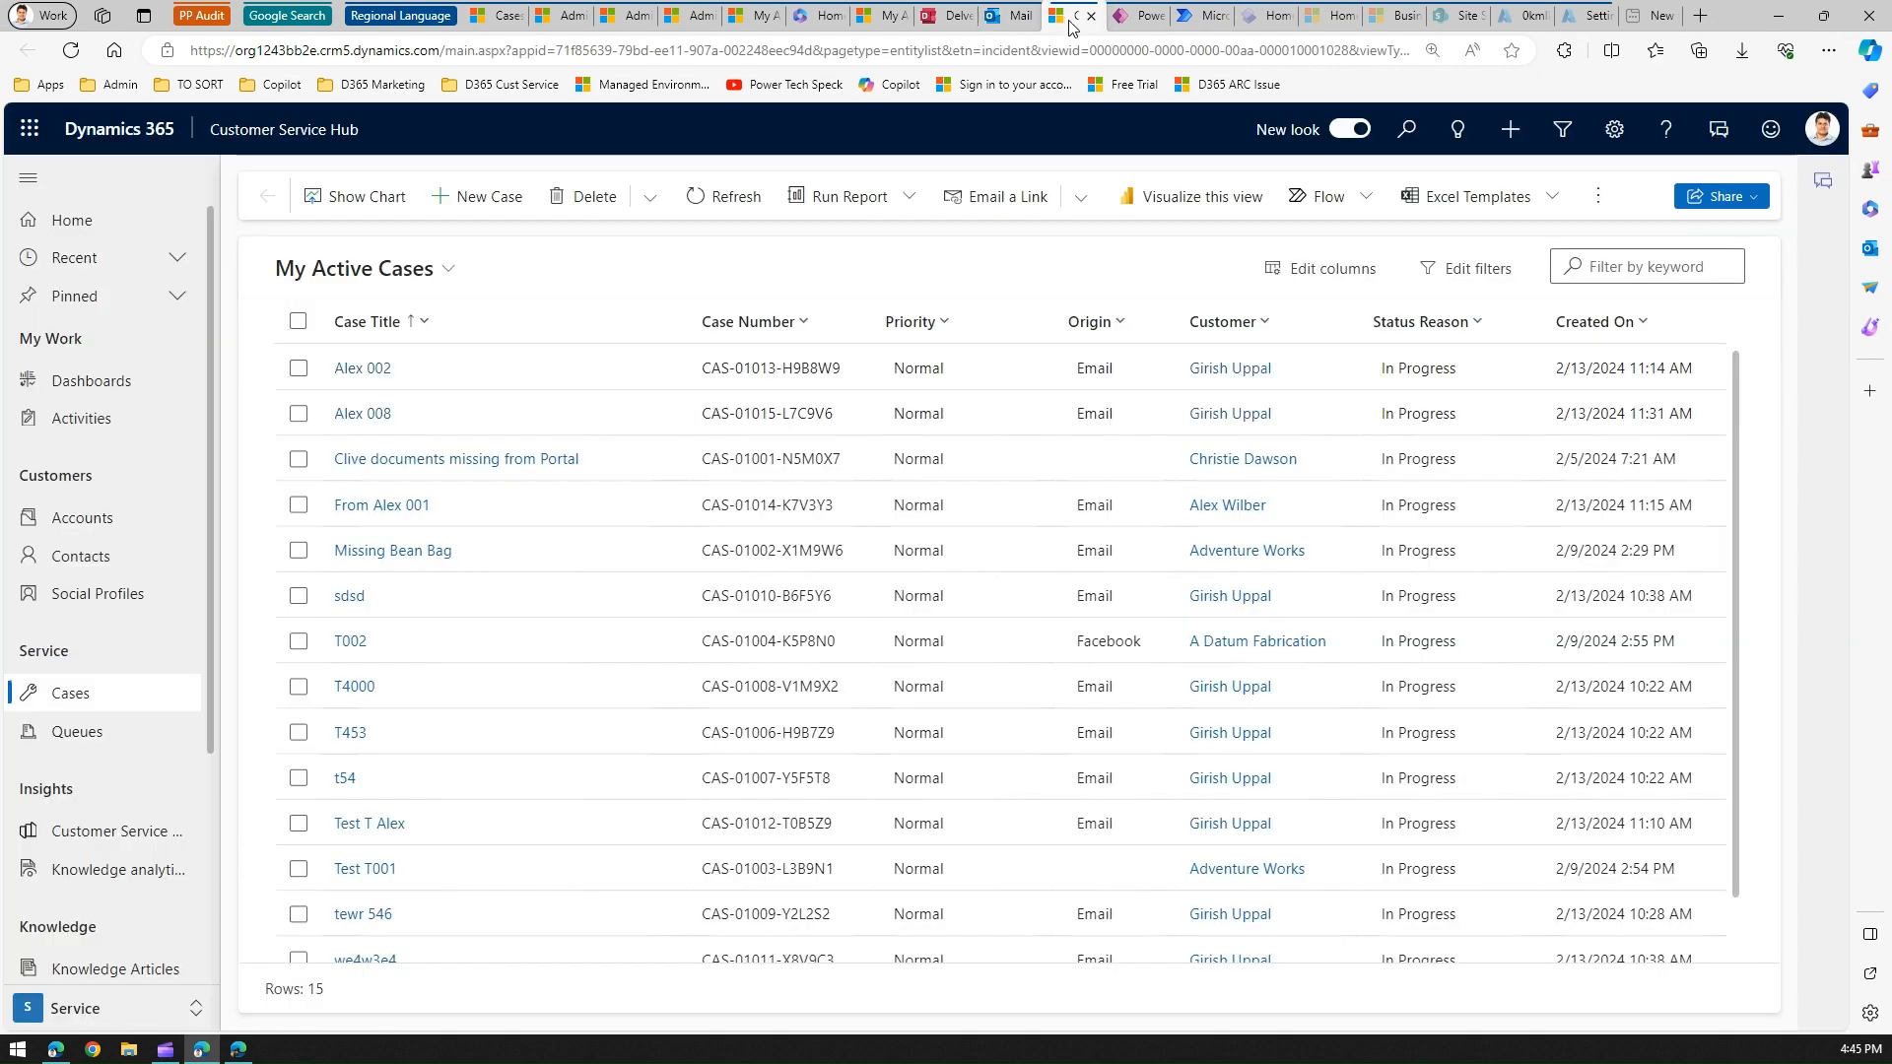
left_click(1135, 24)
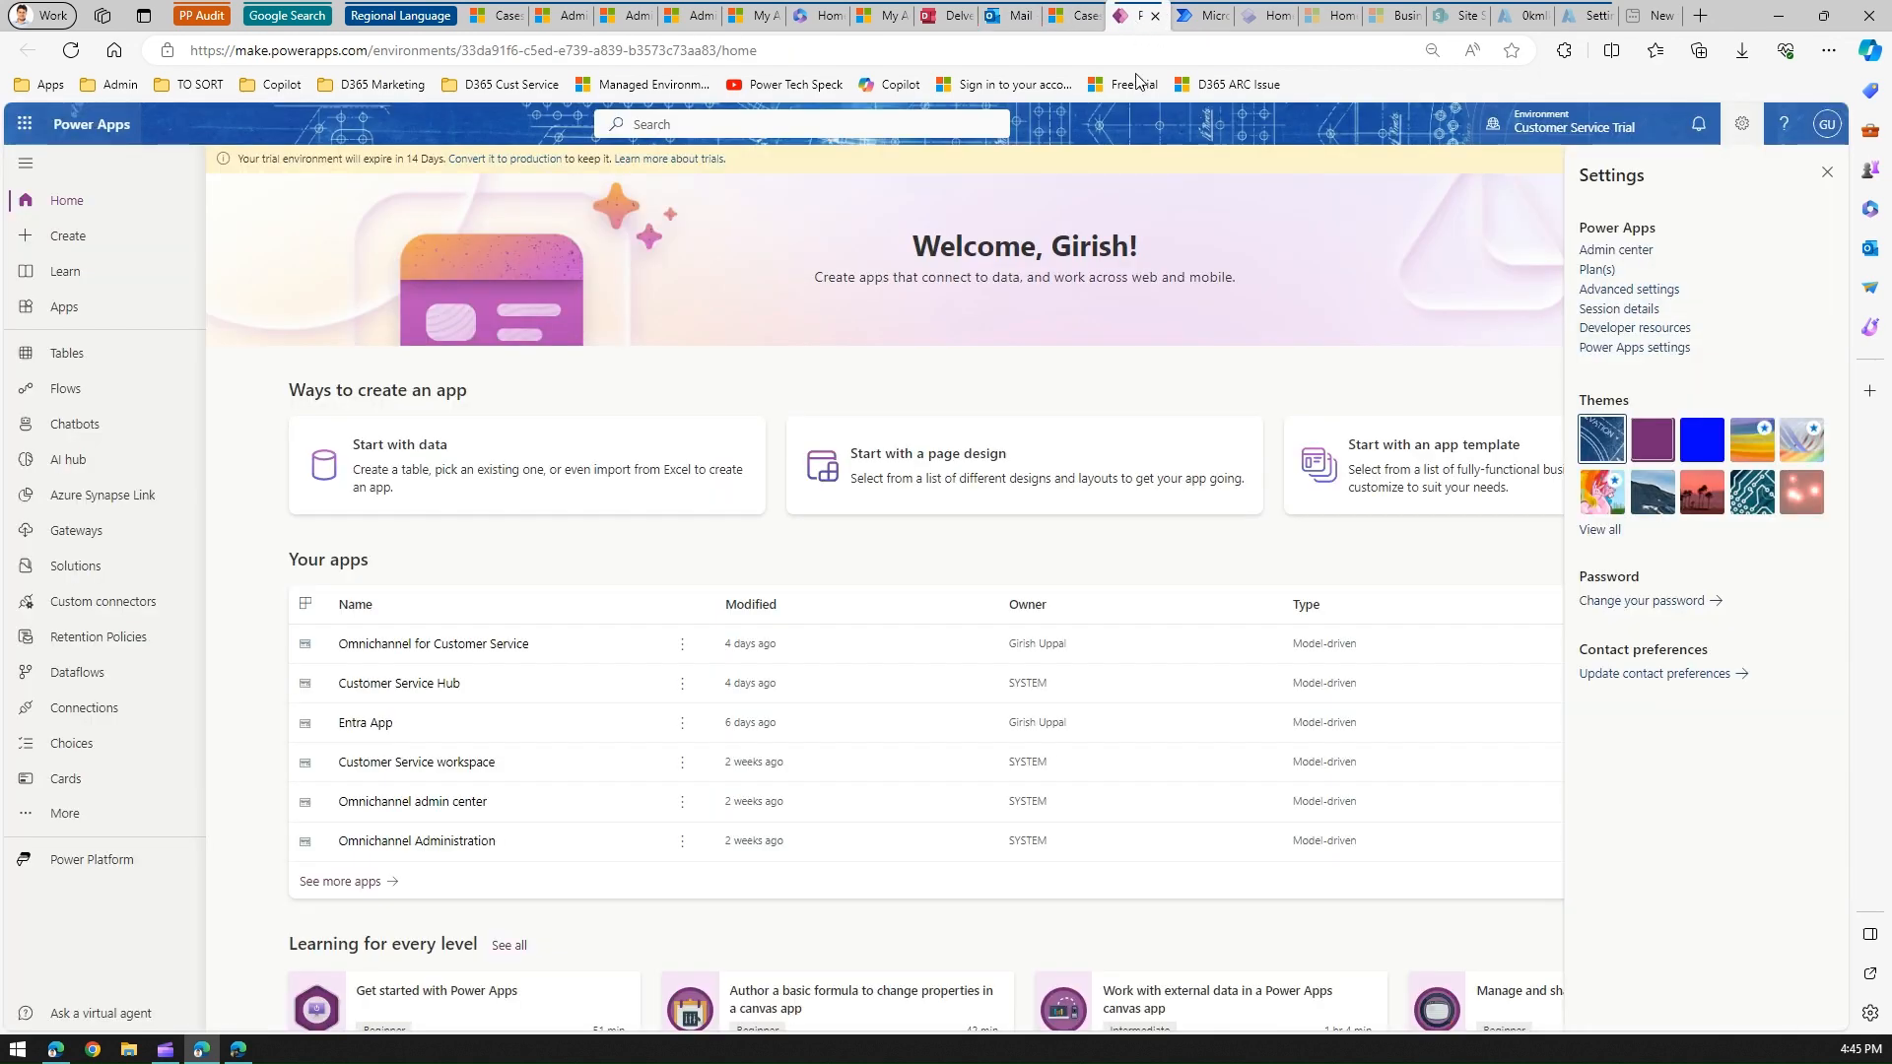
left_click(1742, 126)
left_click(1742, 126)
left_click(1658, 352)
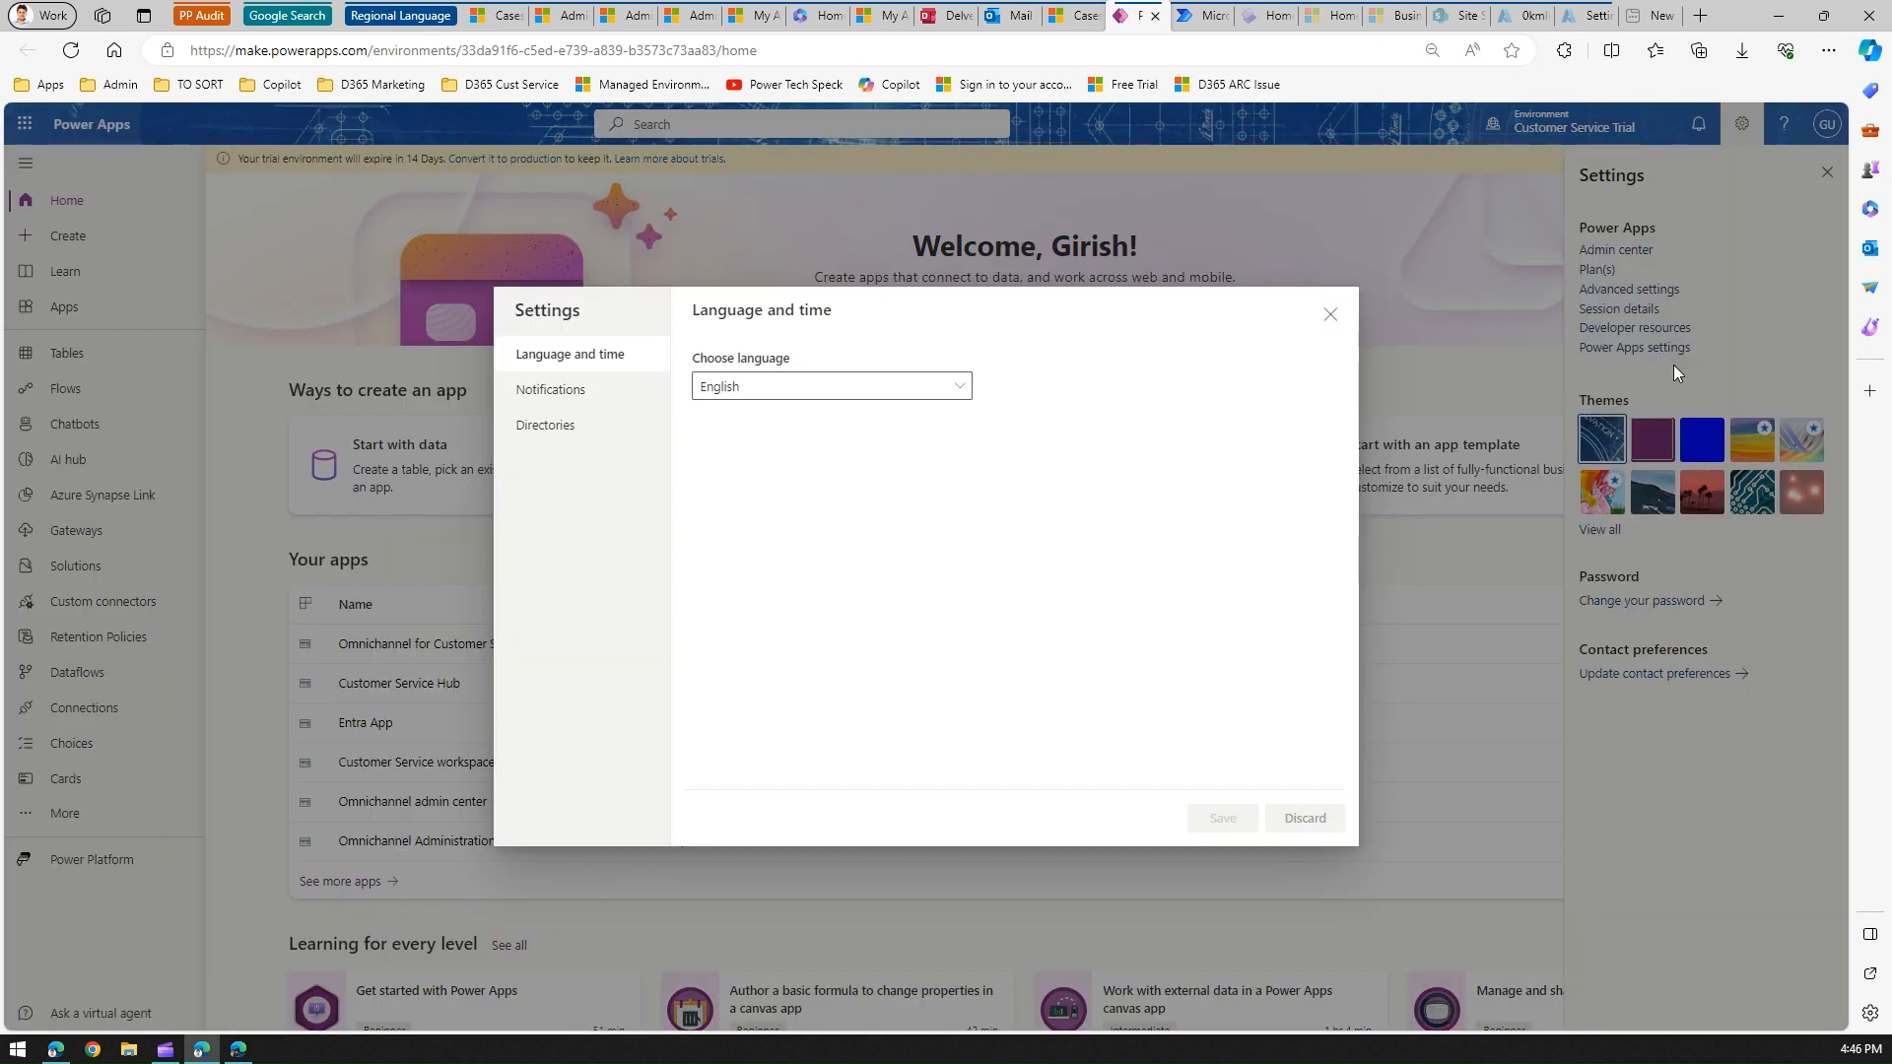
Step: Examine the languages offered for Power Apps and close the settings without choosing one
left_click(897, 396)
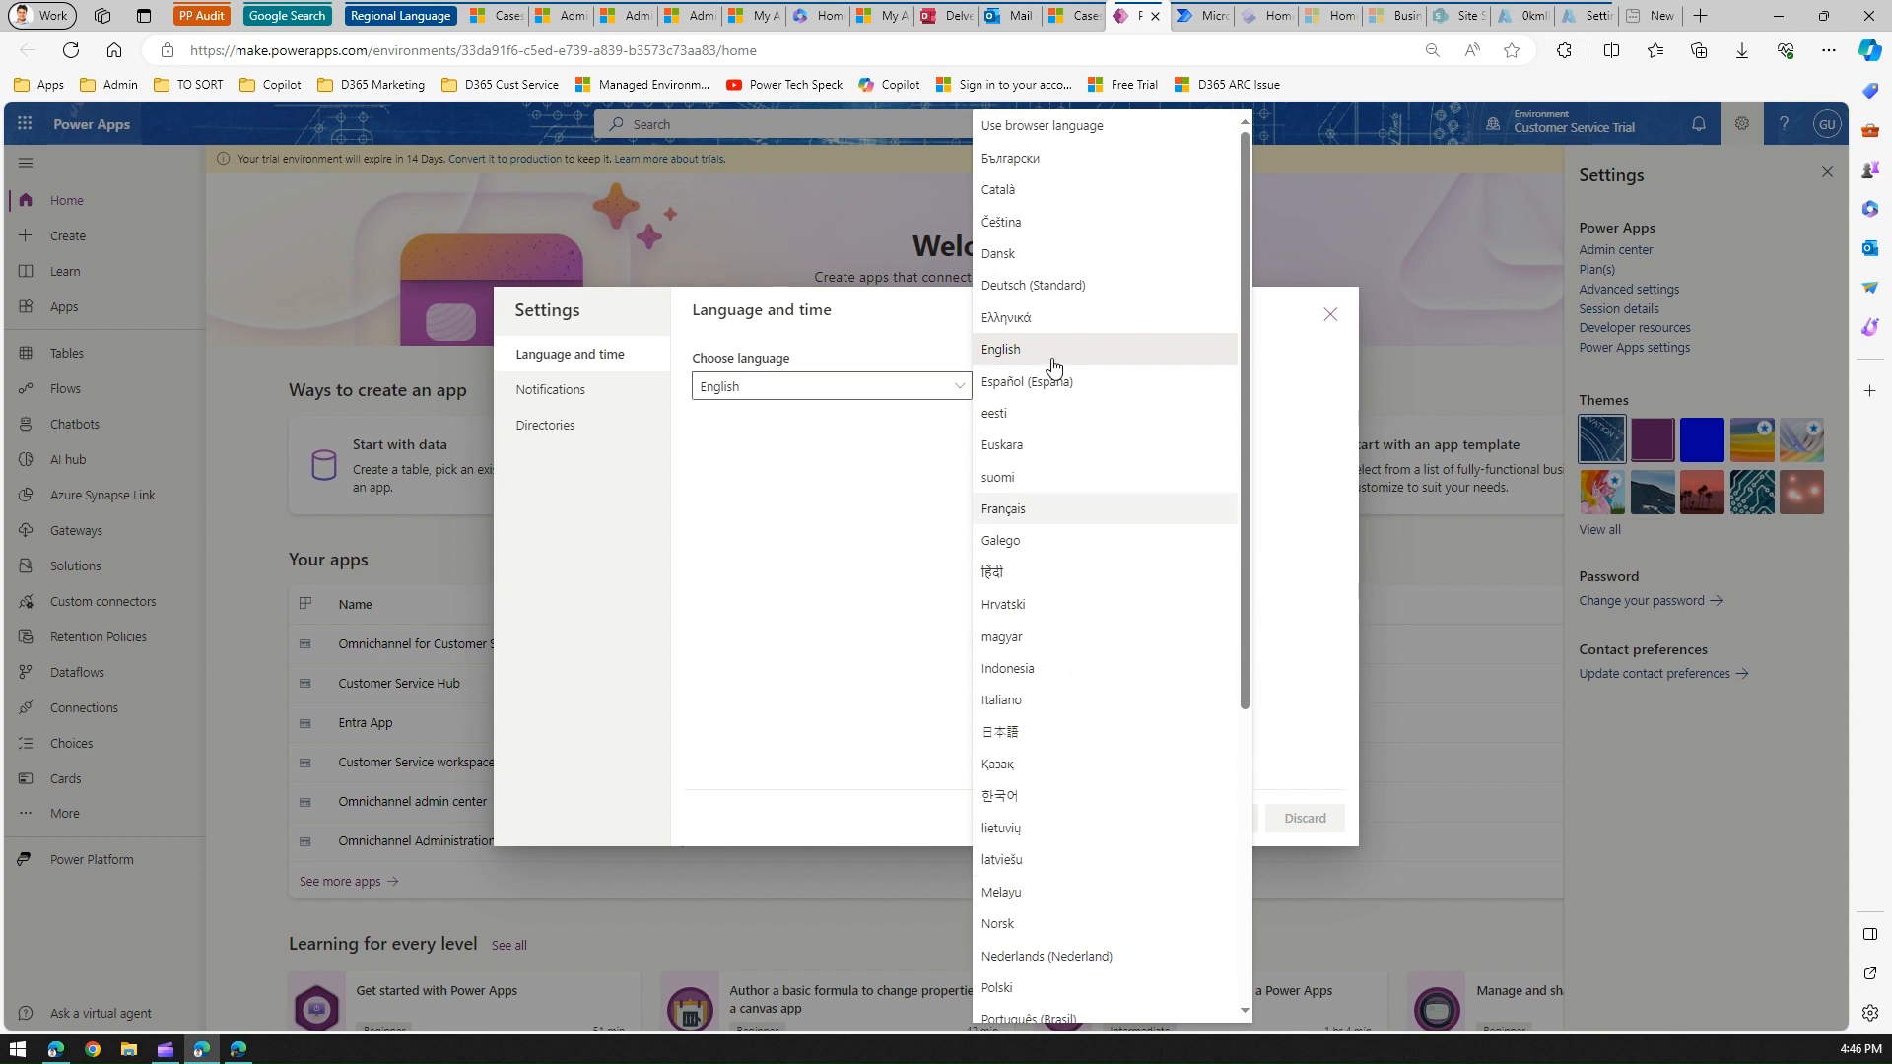
left_click(778, 549)
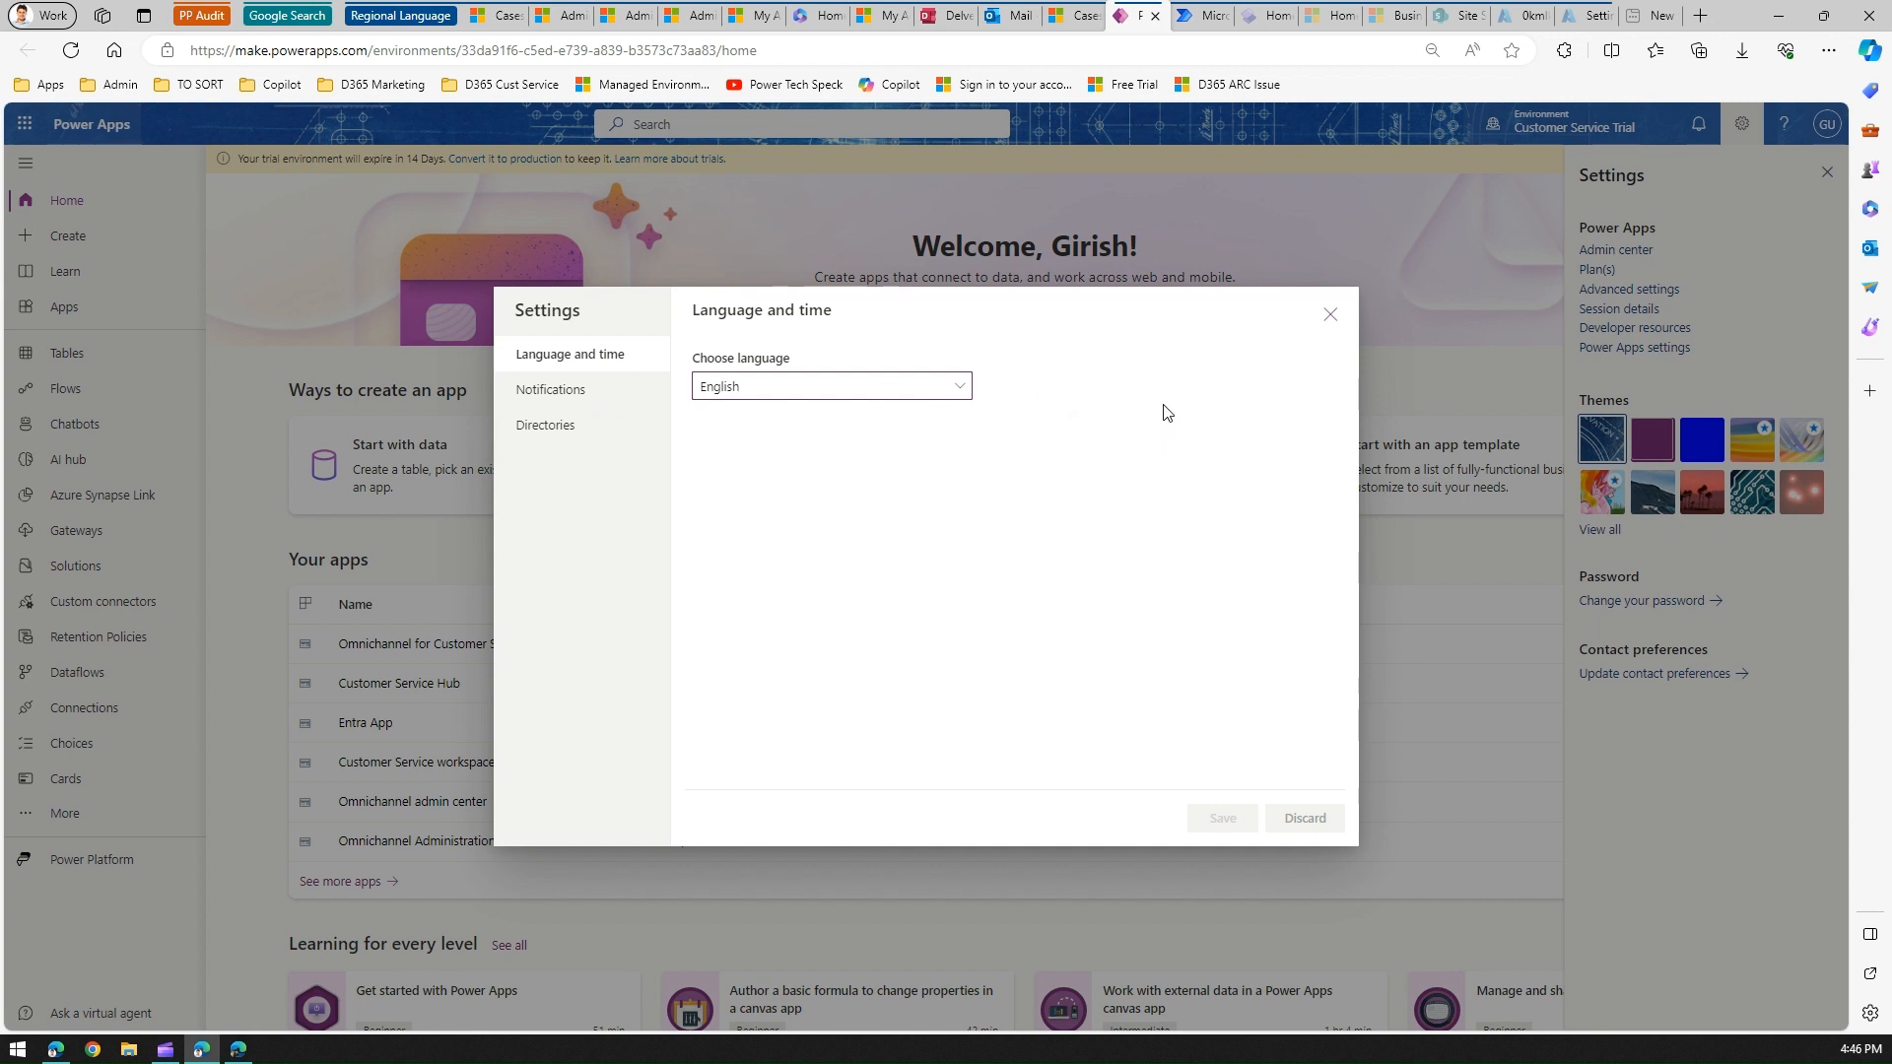
left_click(1330, 315)
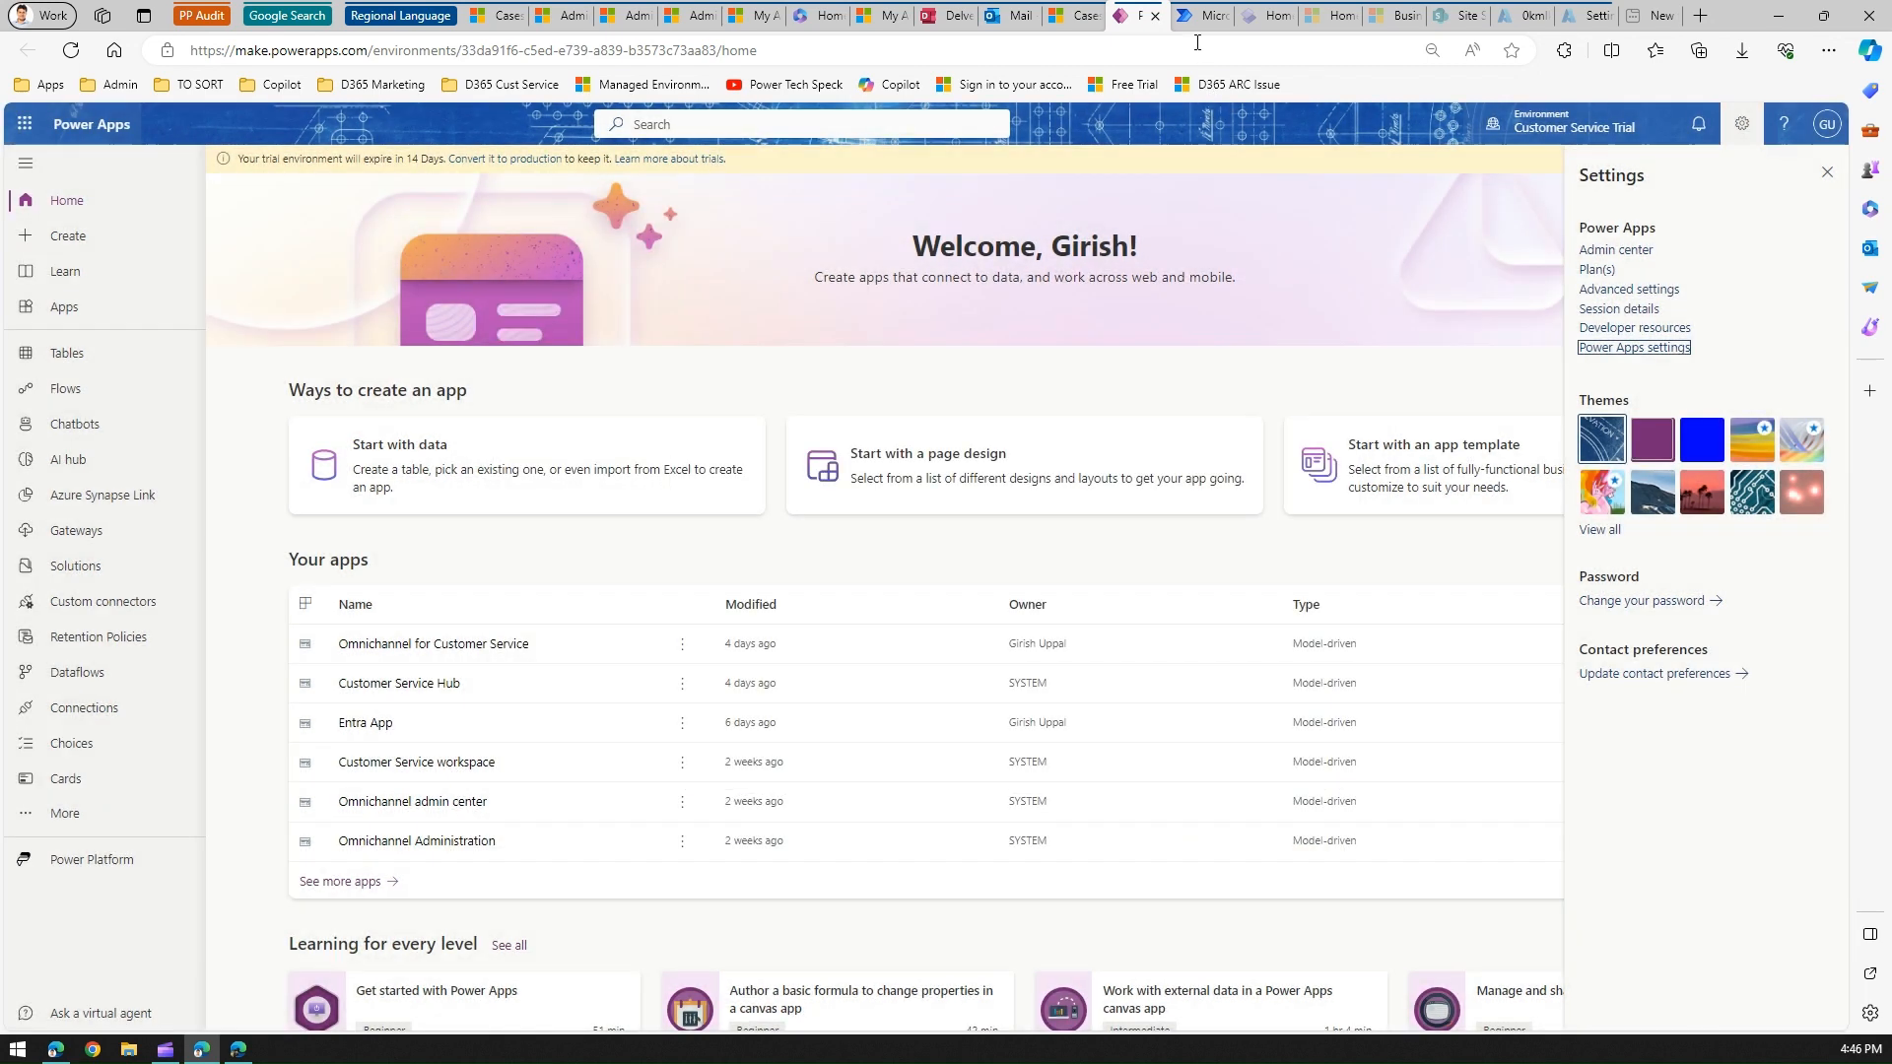
Step: Switch to Power Automate, open its full settings and select Indonesia as the display language
left_click(1197, 18)
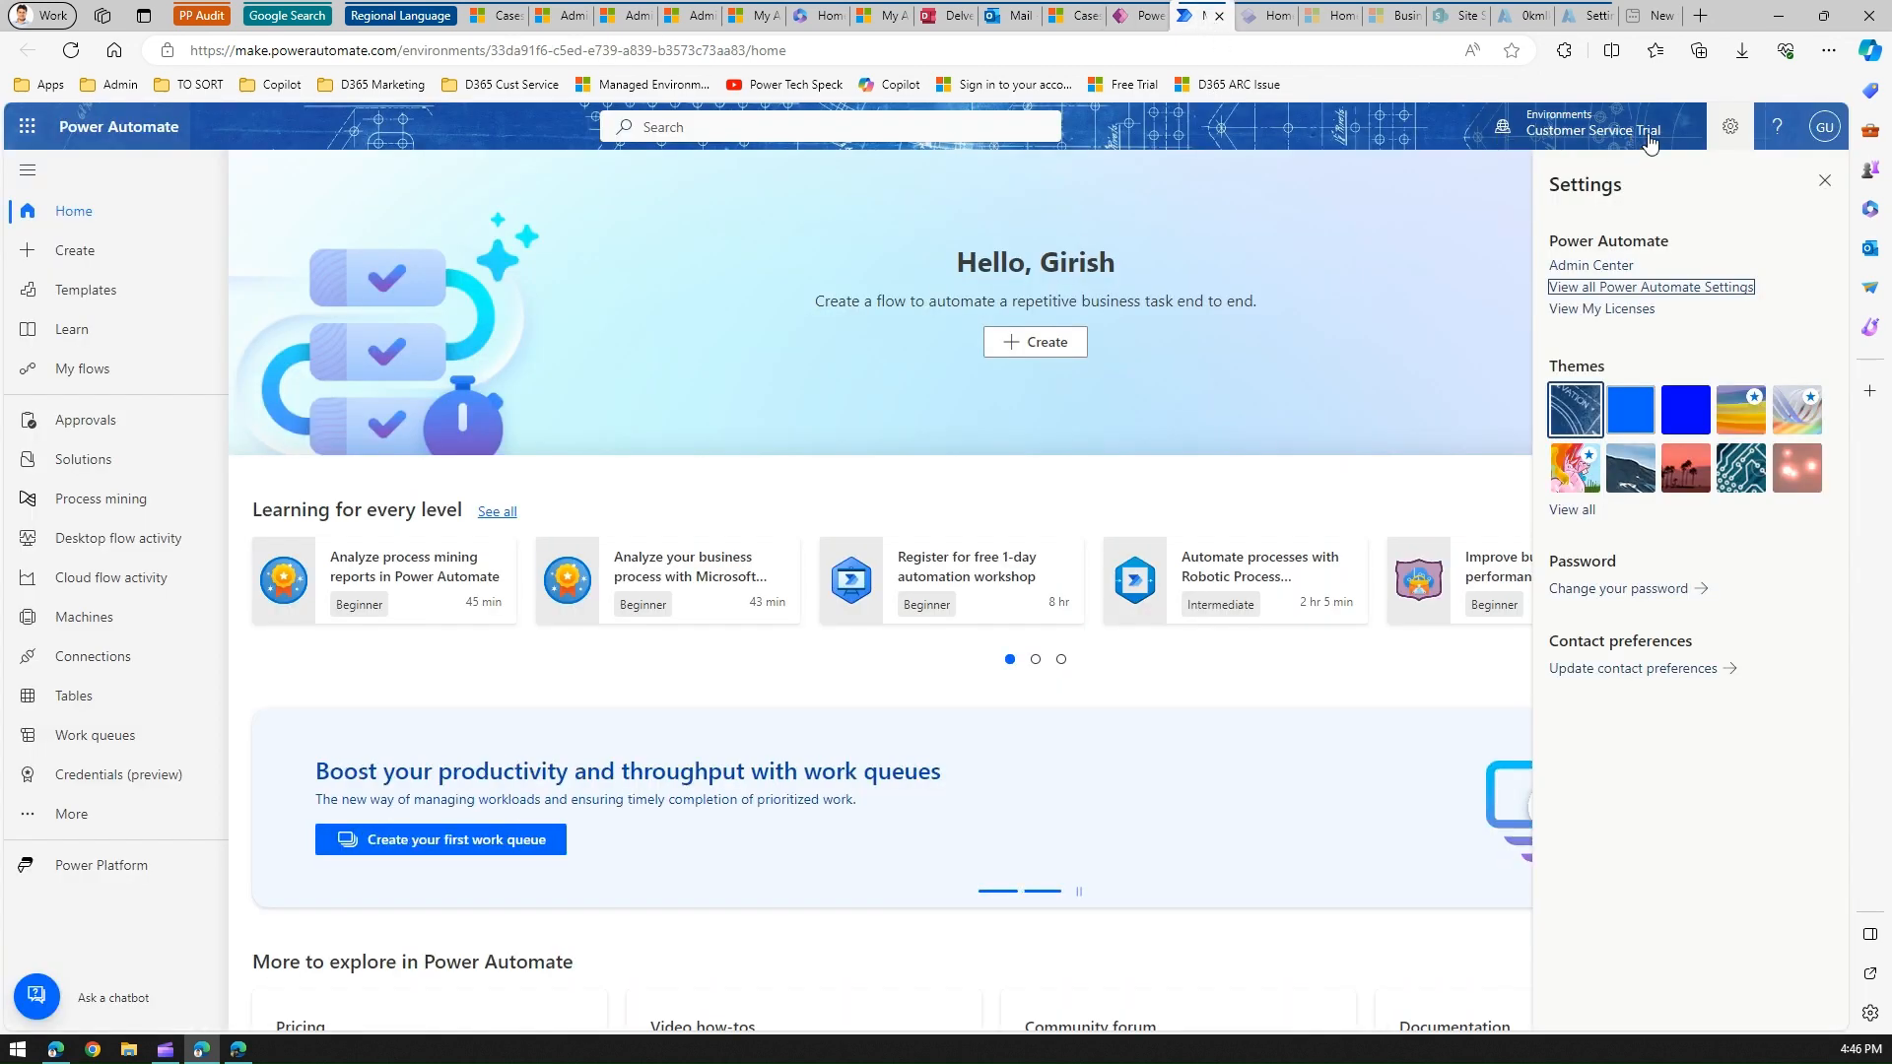
left_click(1698, 289)
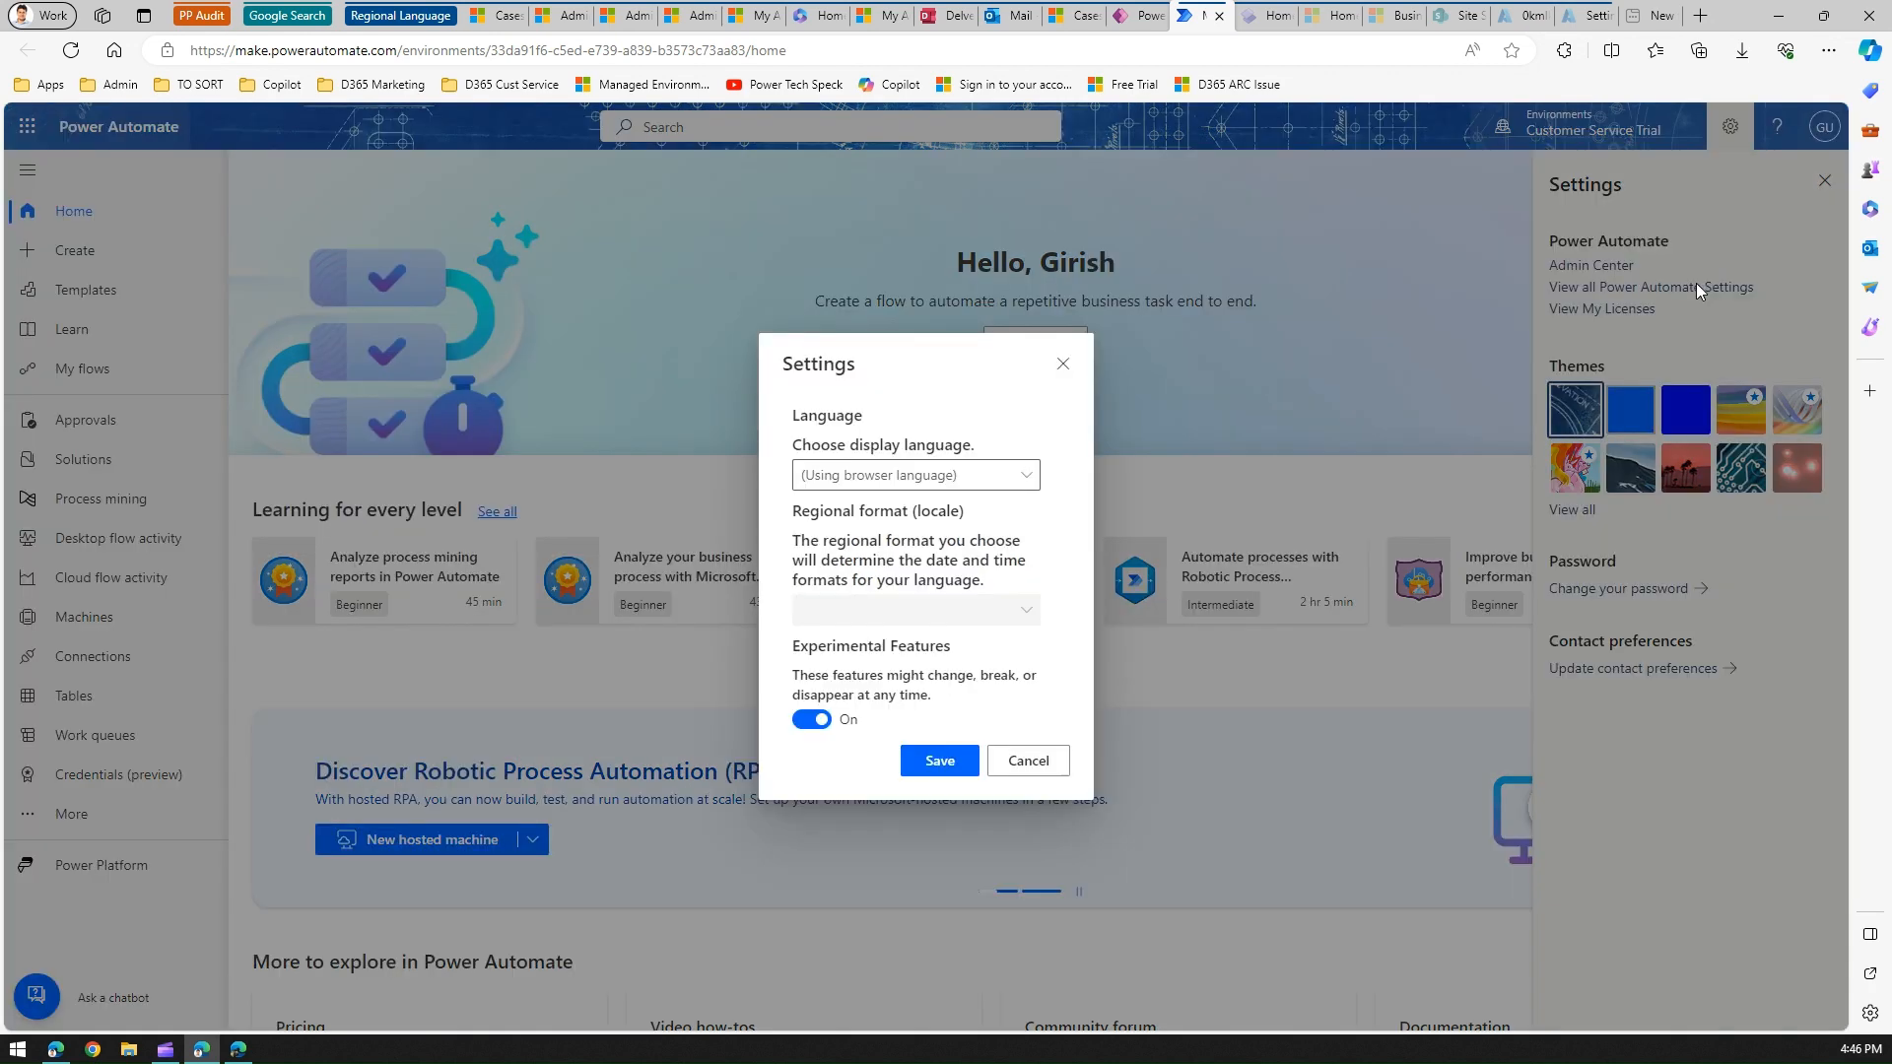
left_click(1001, 483)
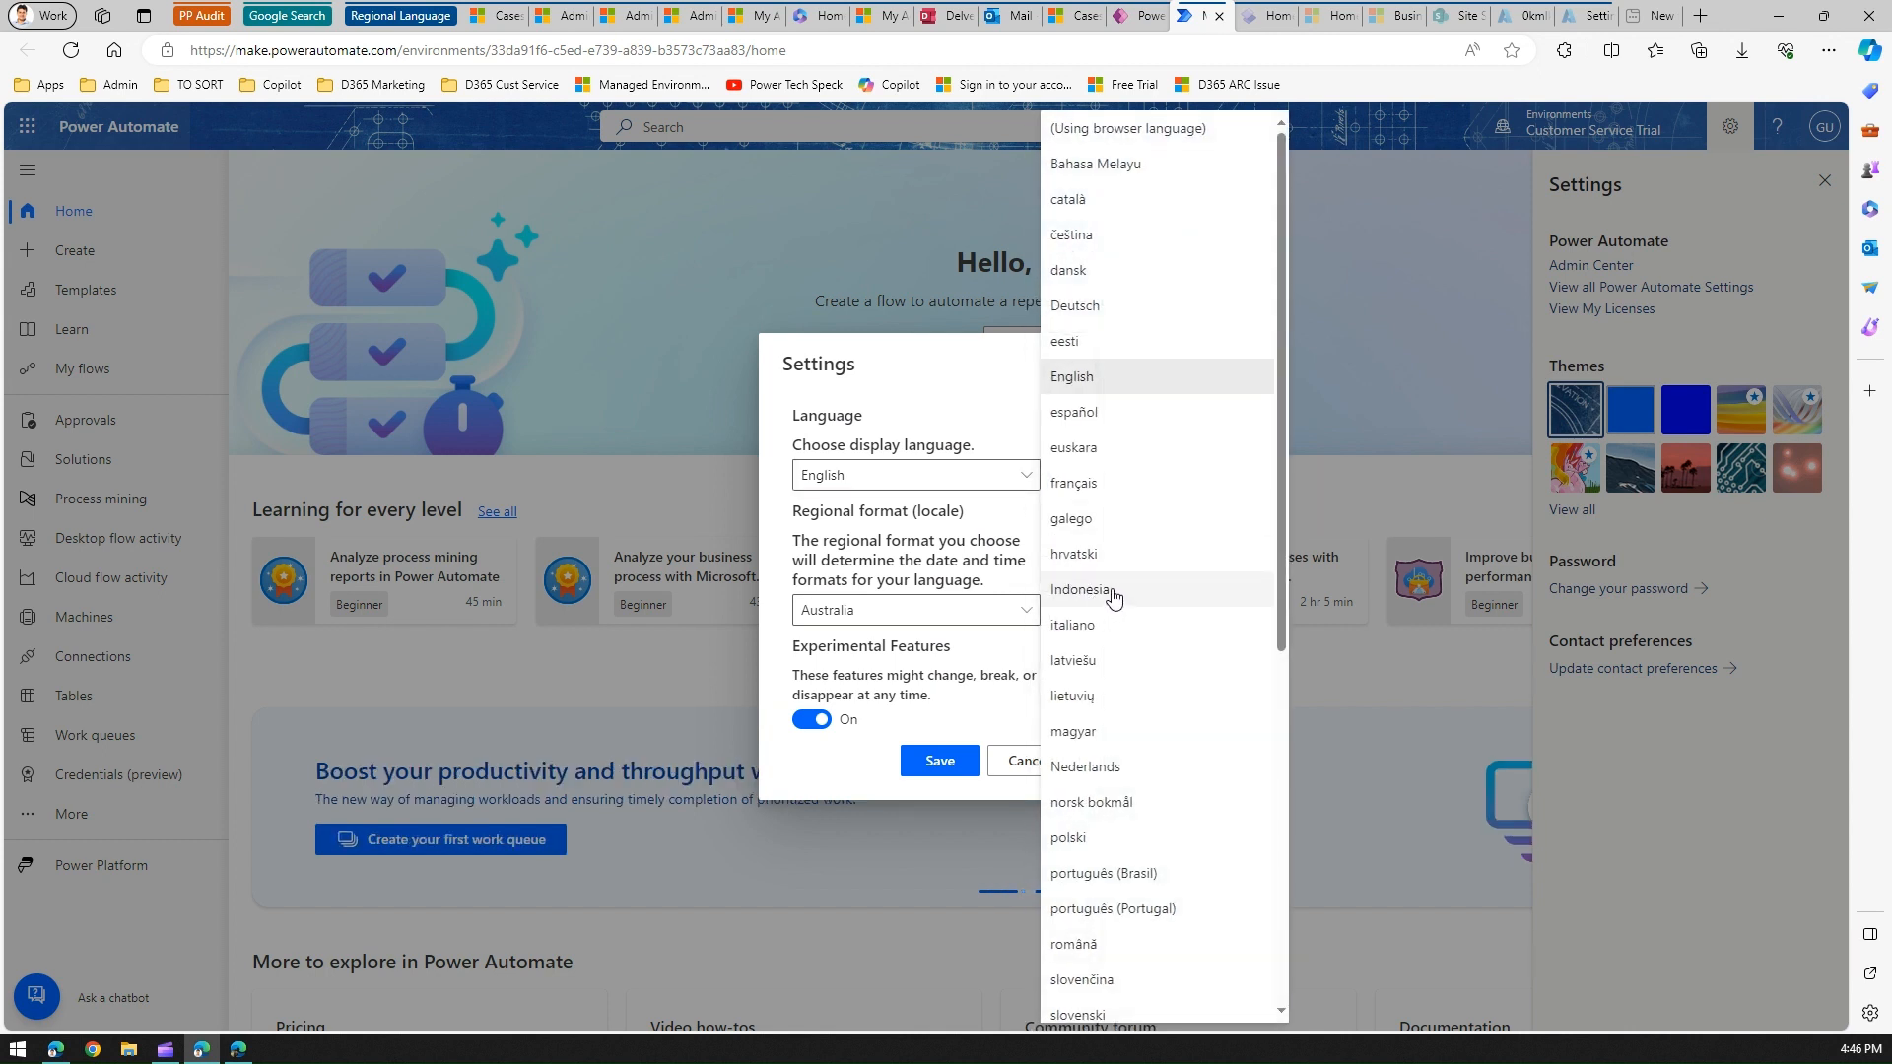
left_click(1113, 591)
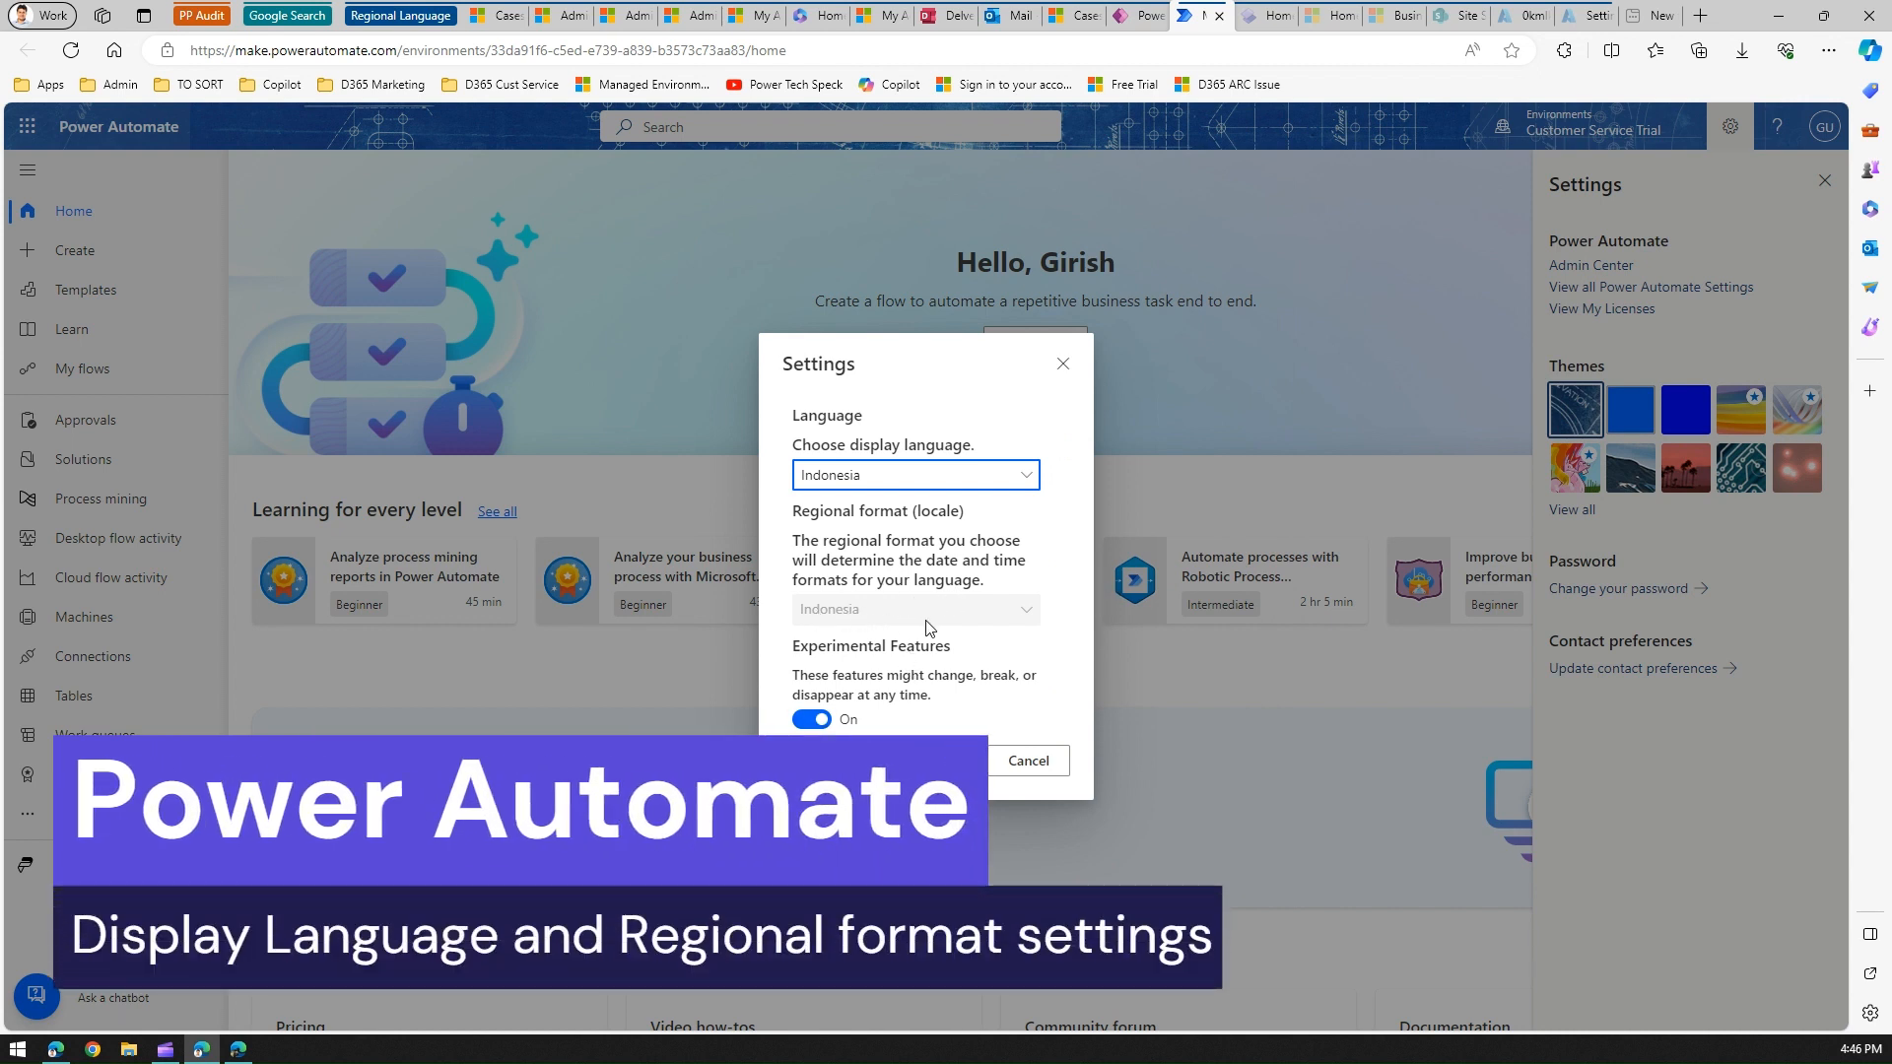
Step: Choose Nederlands as the Power Automate display language and list the regional formats offered for it
left_click(957, 475)
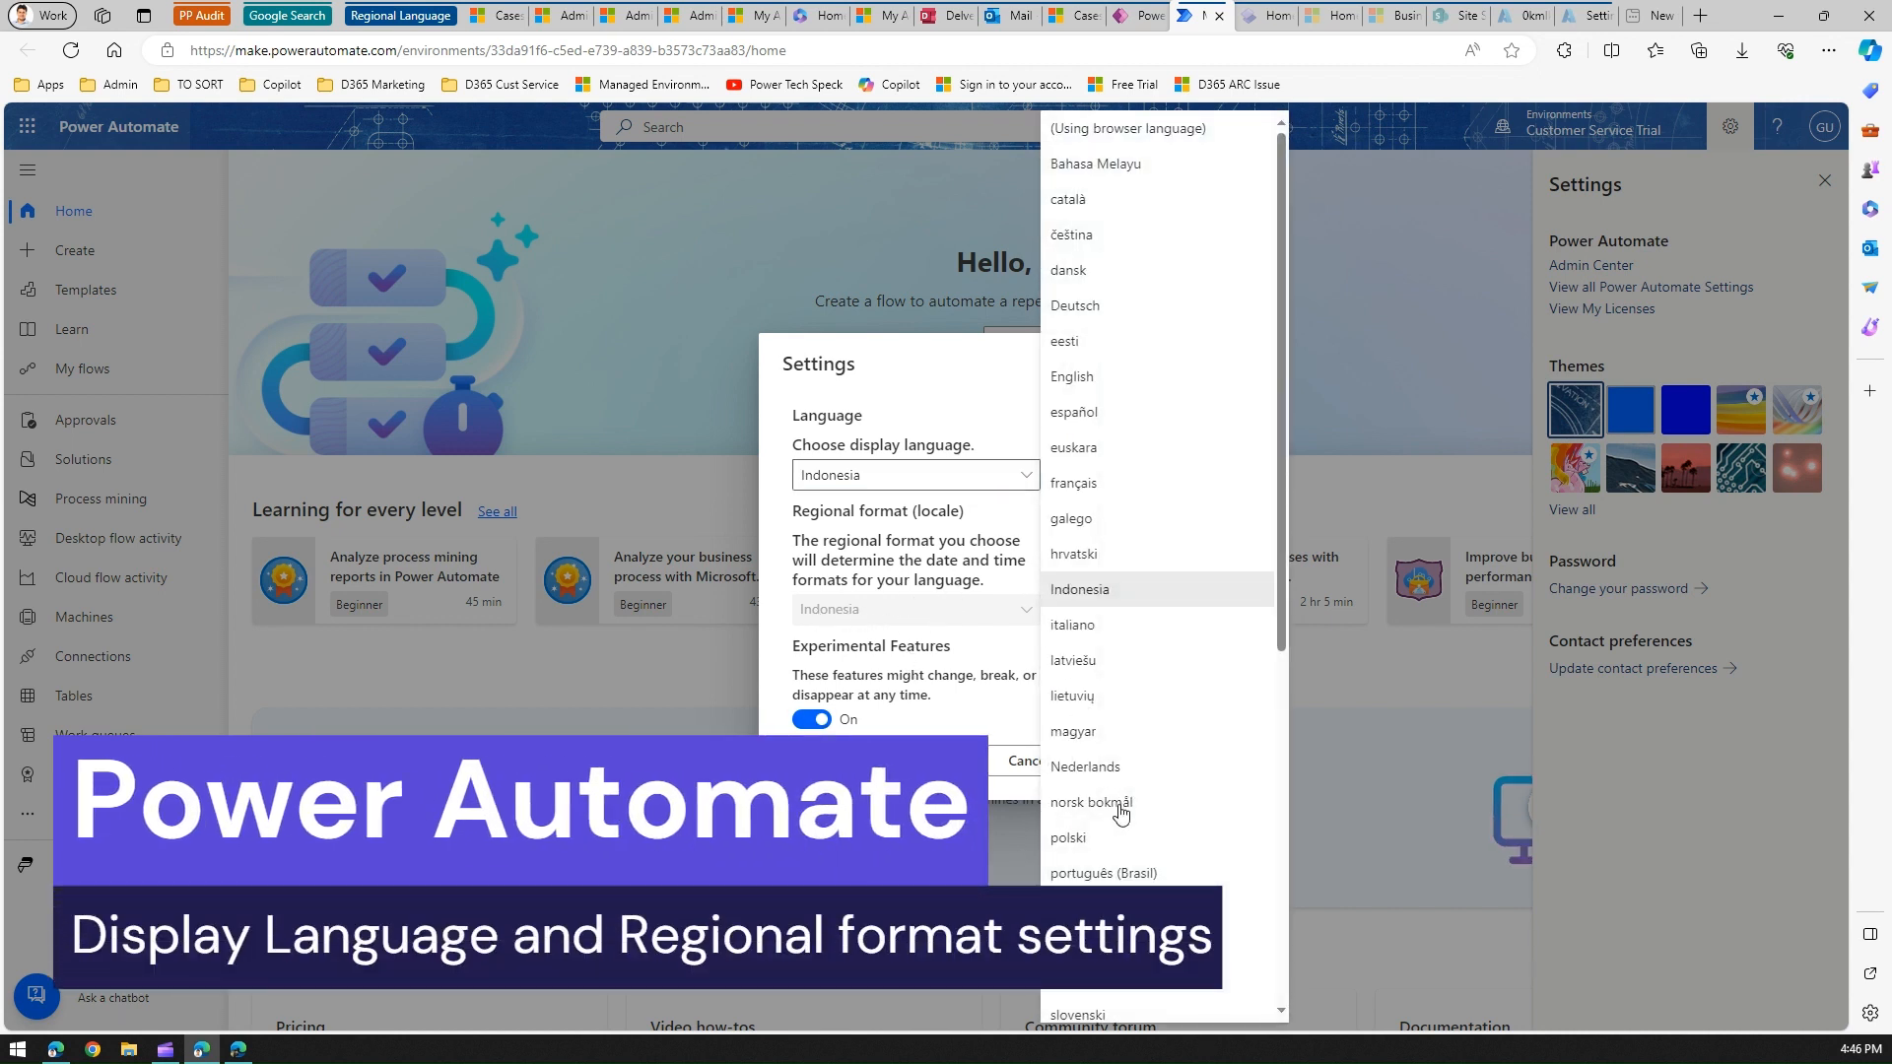
left_click(1127, 768)
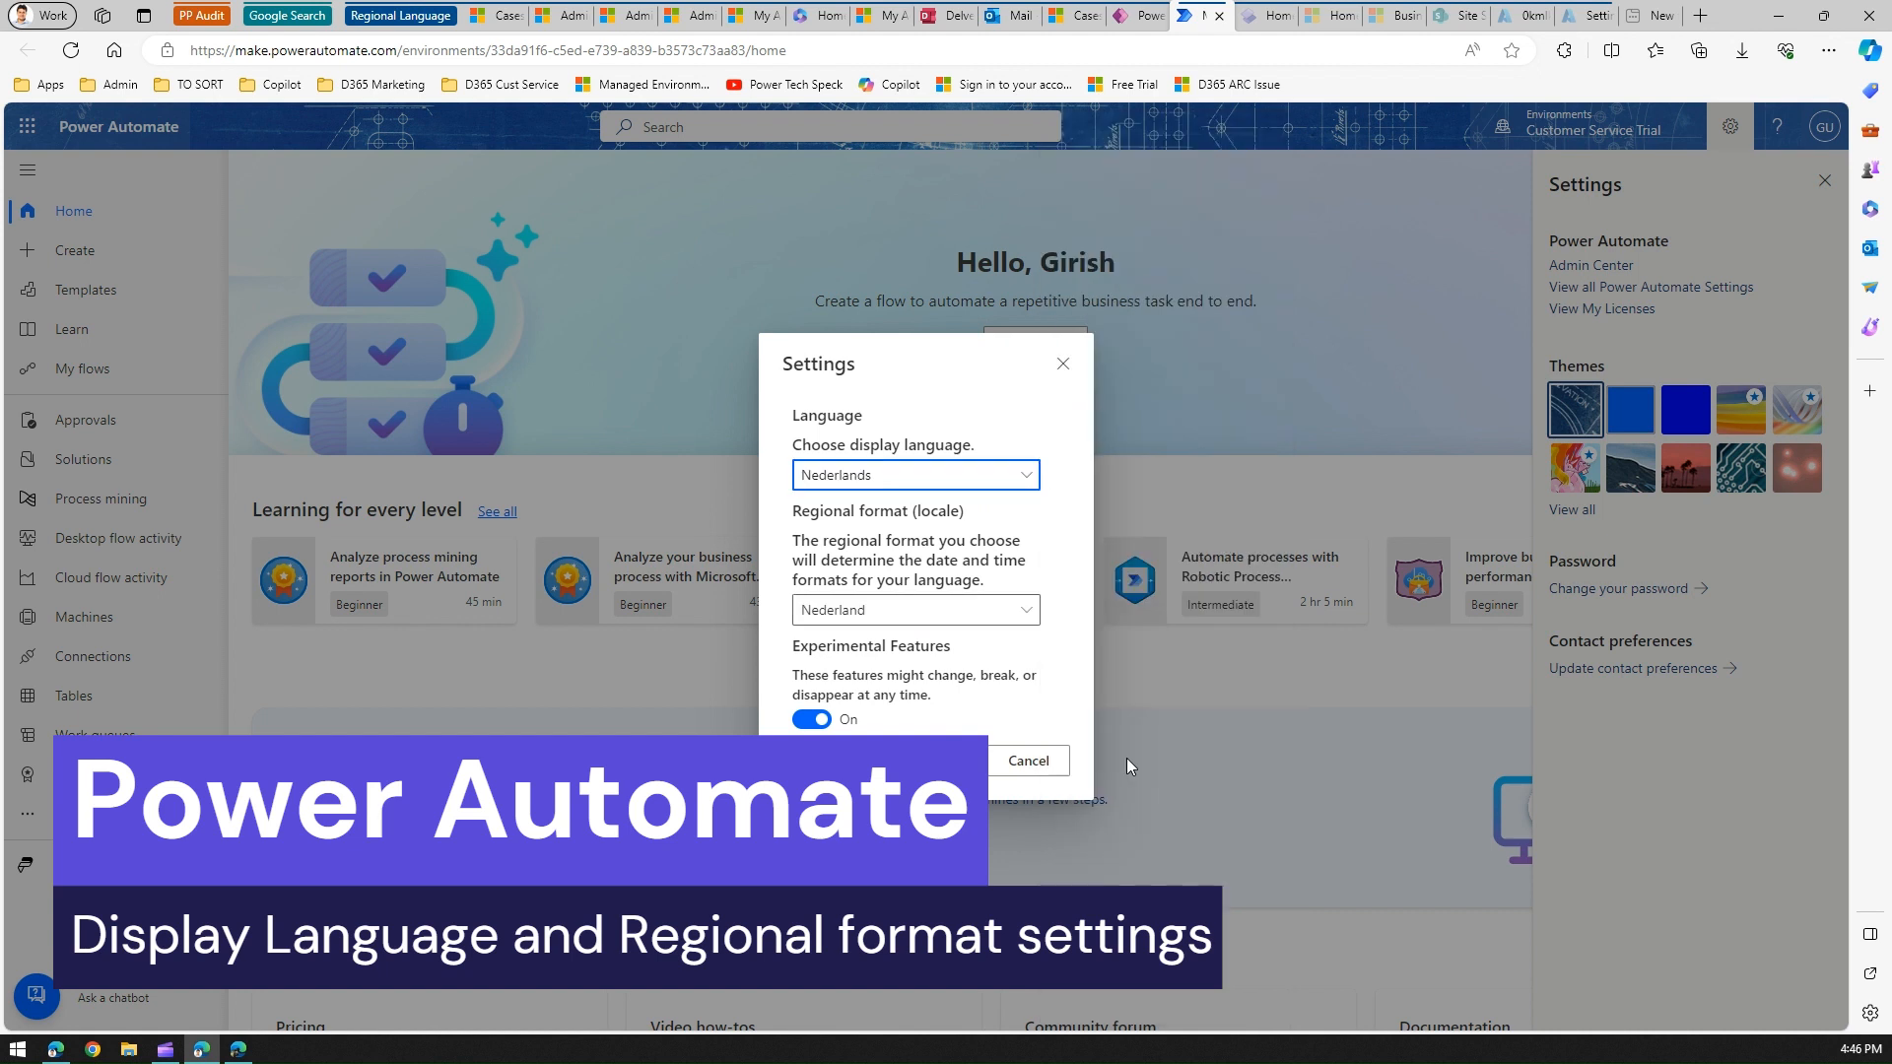
left_click(918, 615)
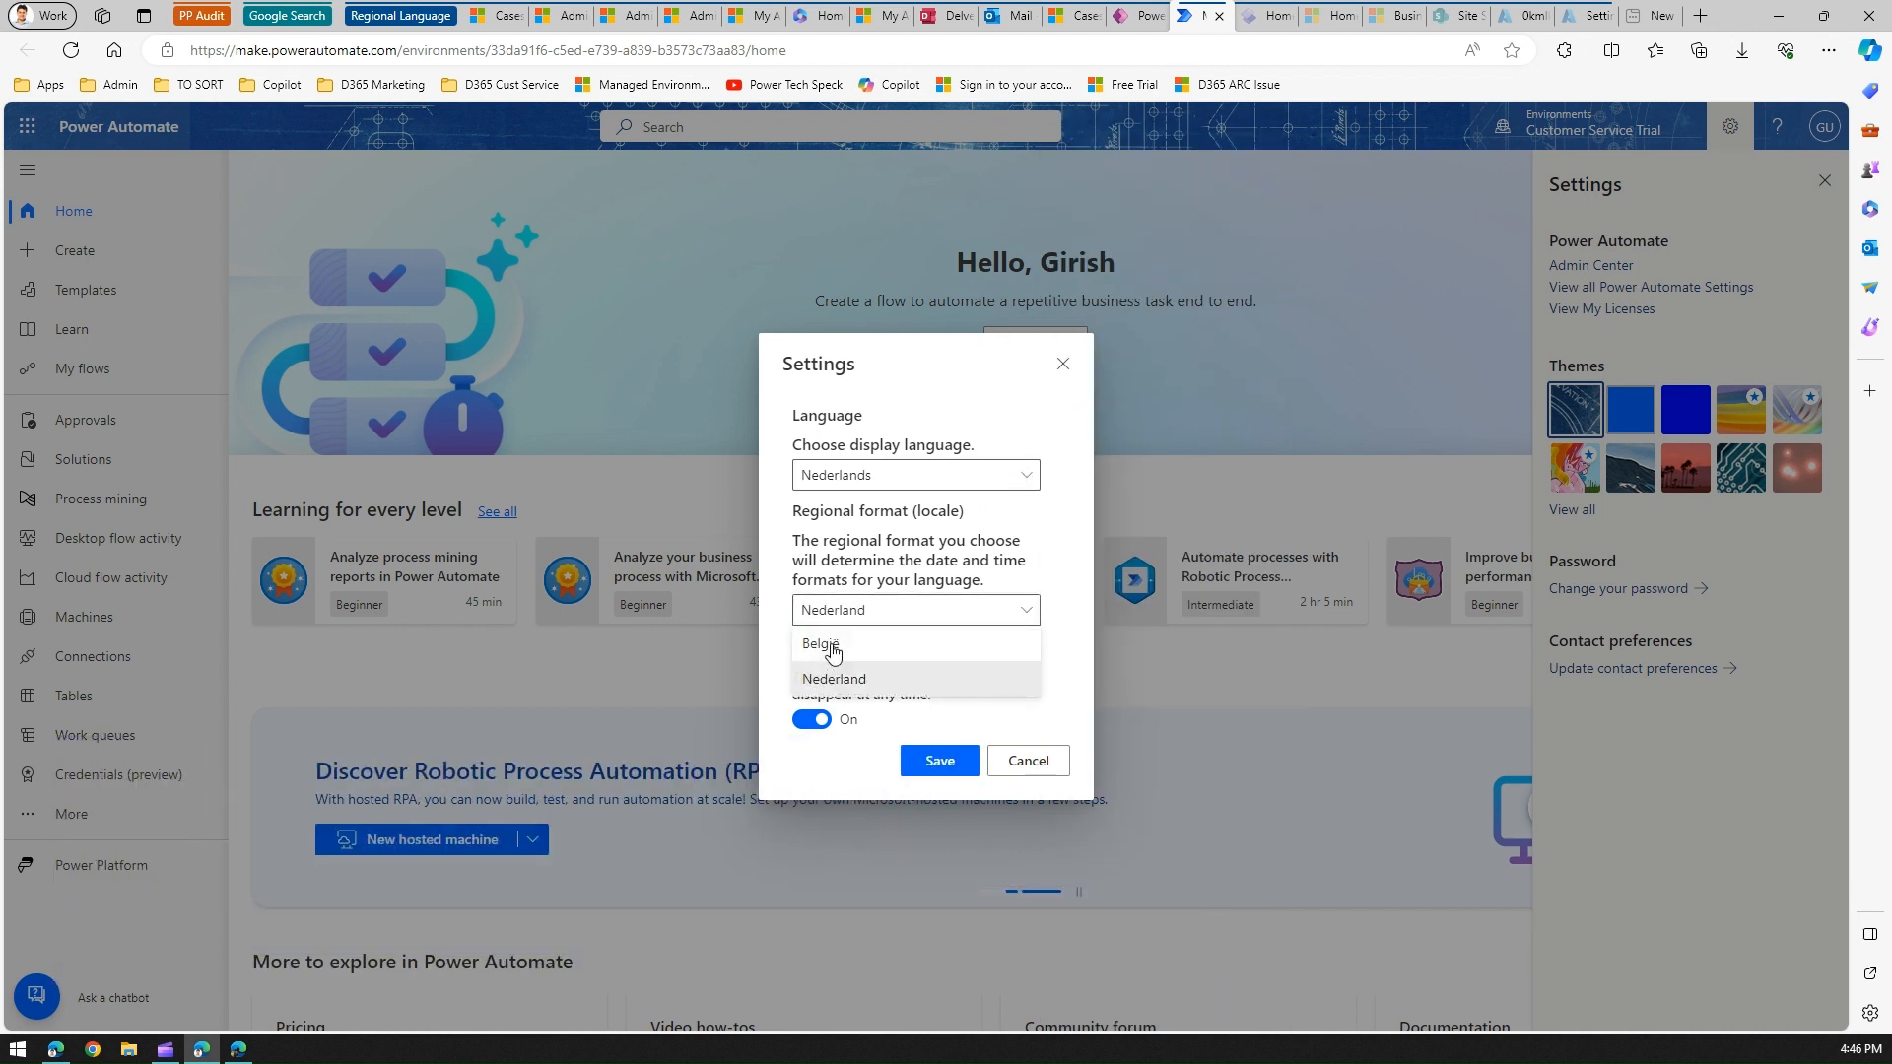
Step: Set the display language to English and view its regional formats without choosing another one
left_click(978, 477)
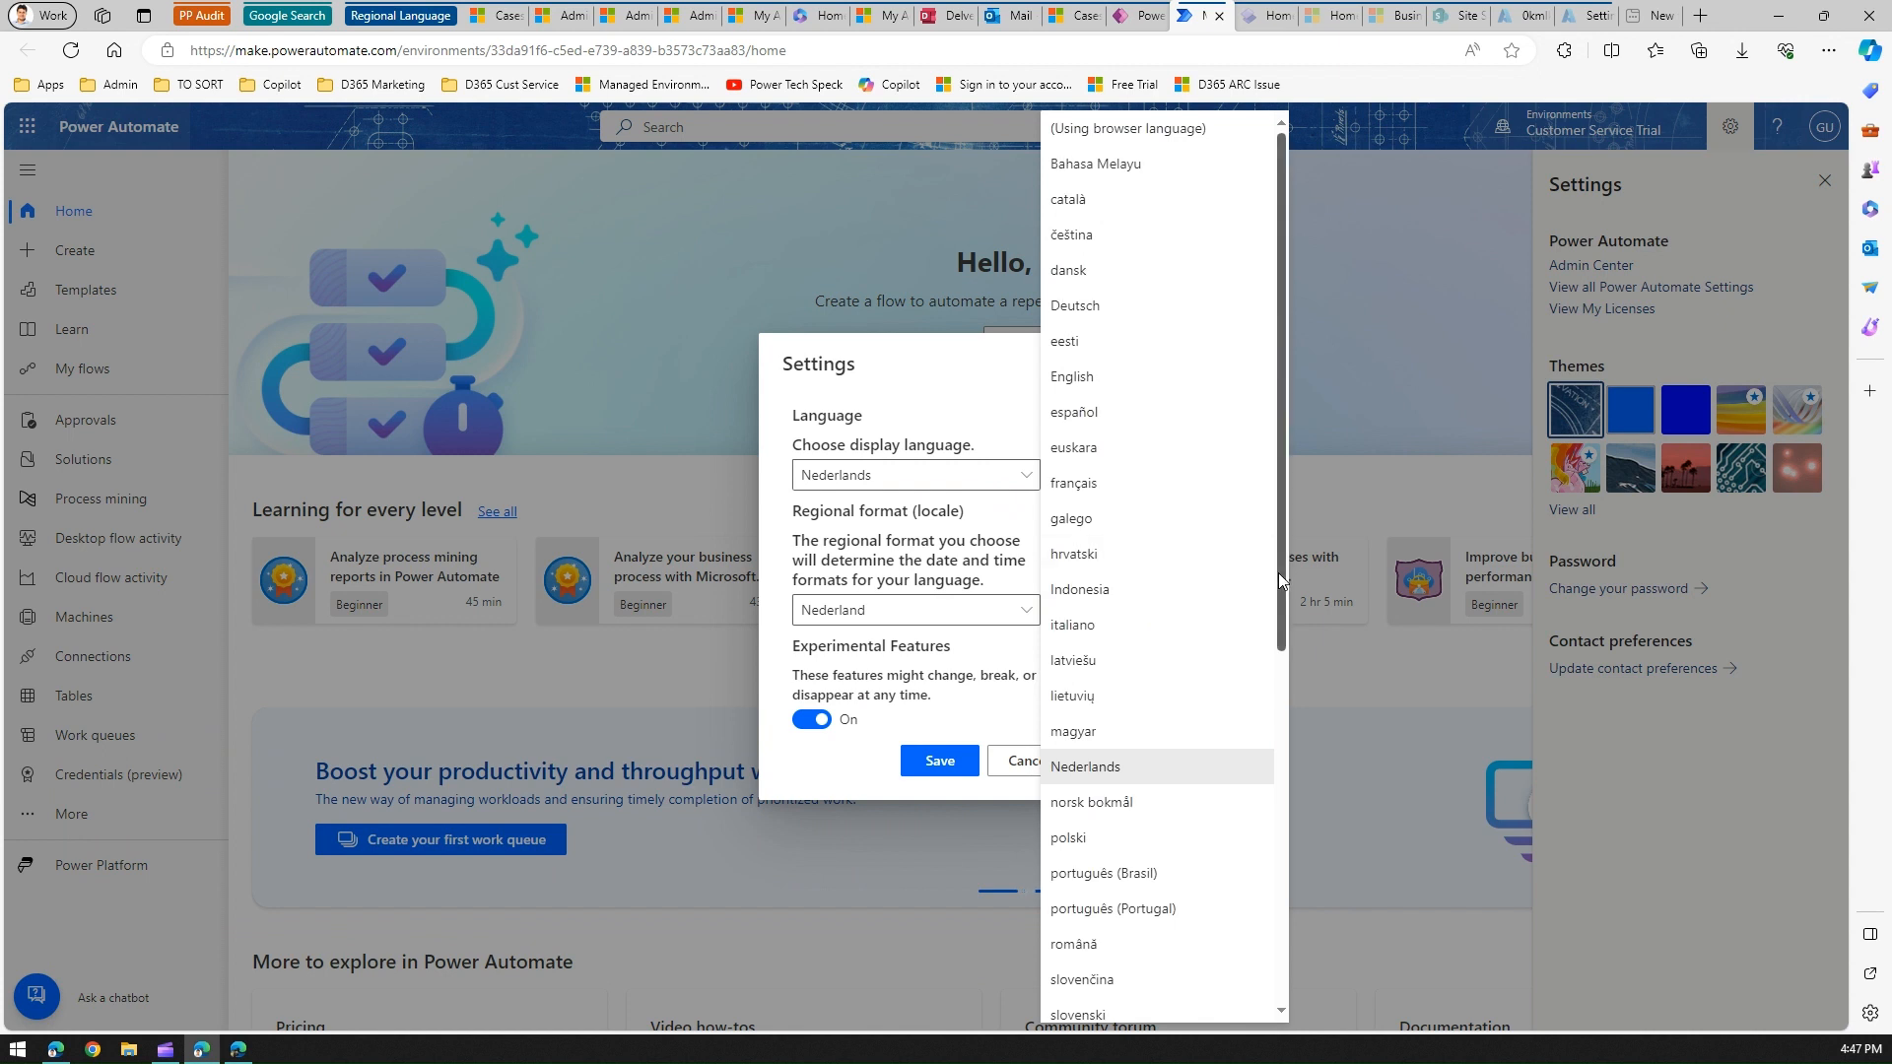
left_click(1089, 377)
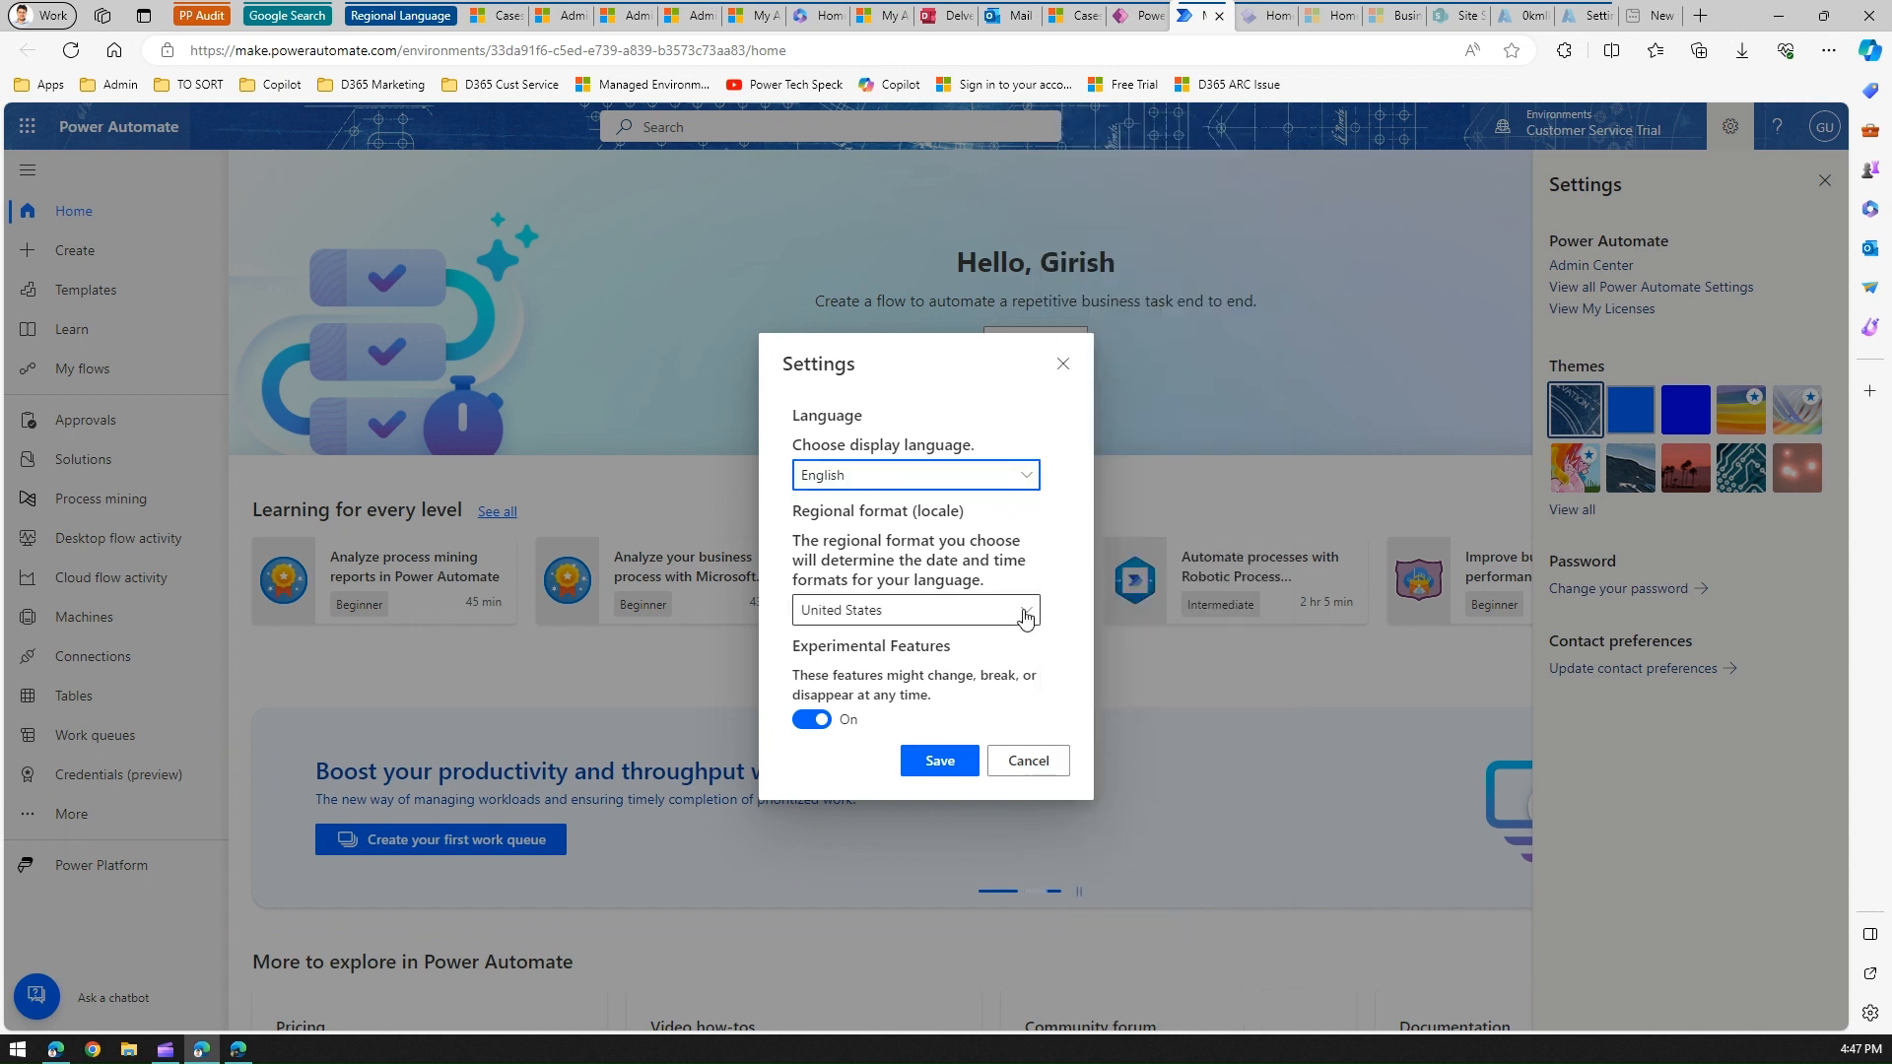
left_click(1024, 613)
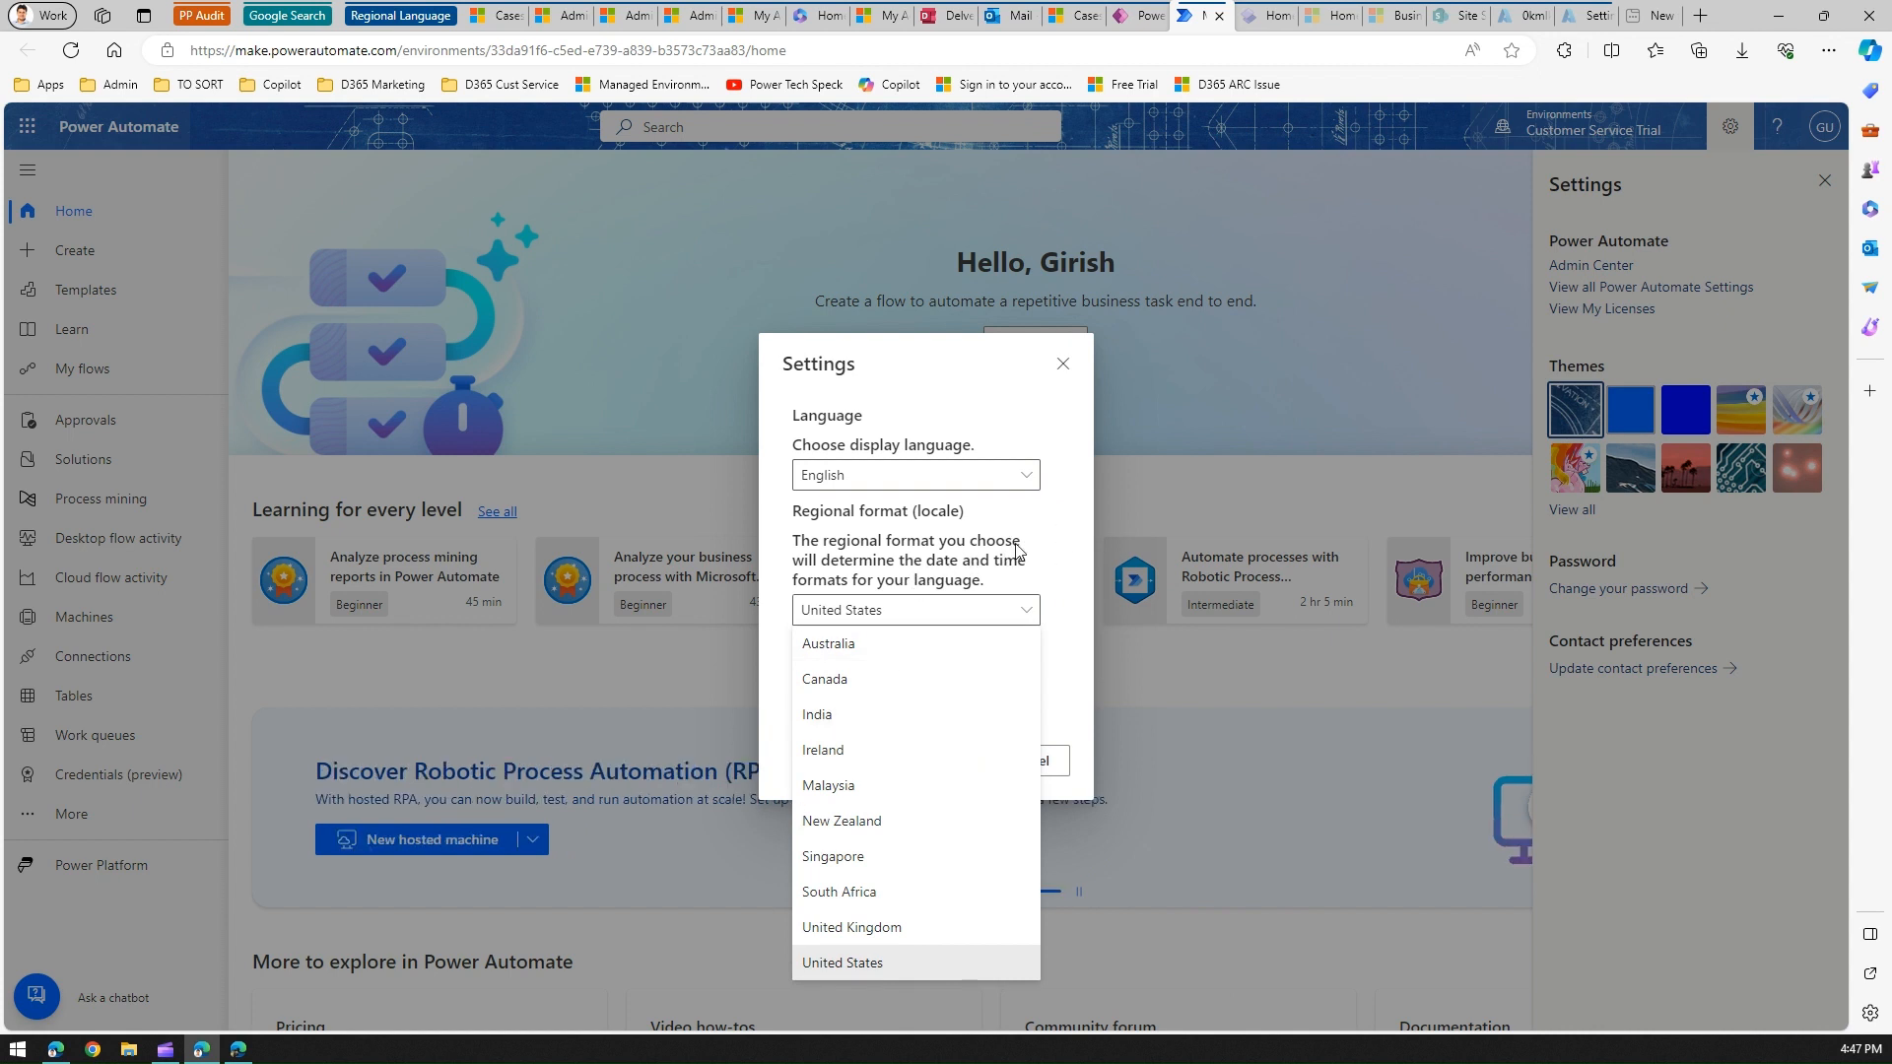
left_click(1060, 533)
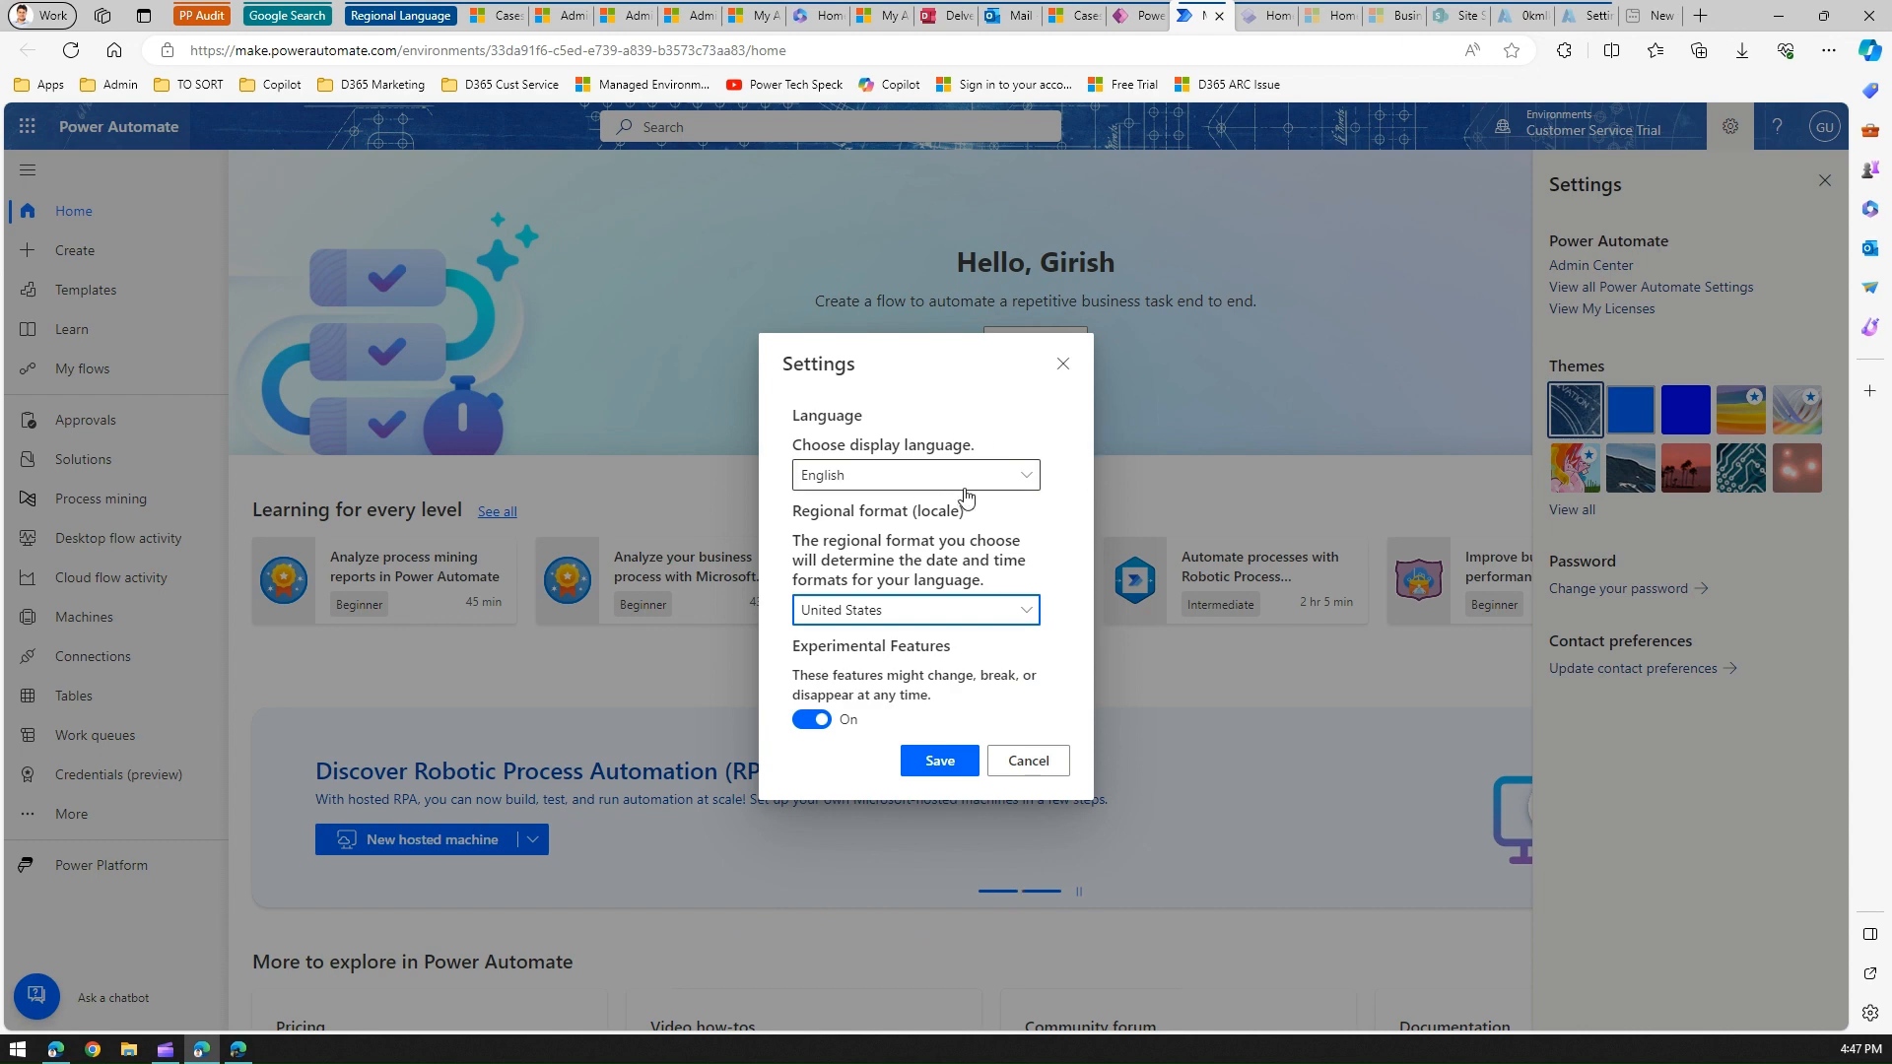
Step: Look at the Power Pages home page and the Portfolio 2024 website
left_click(1265, 19)
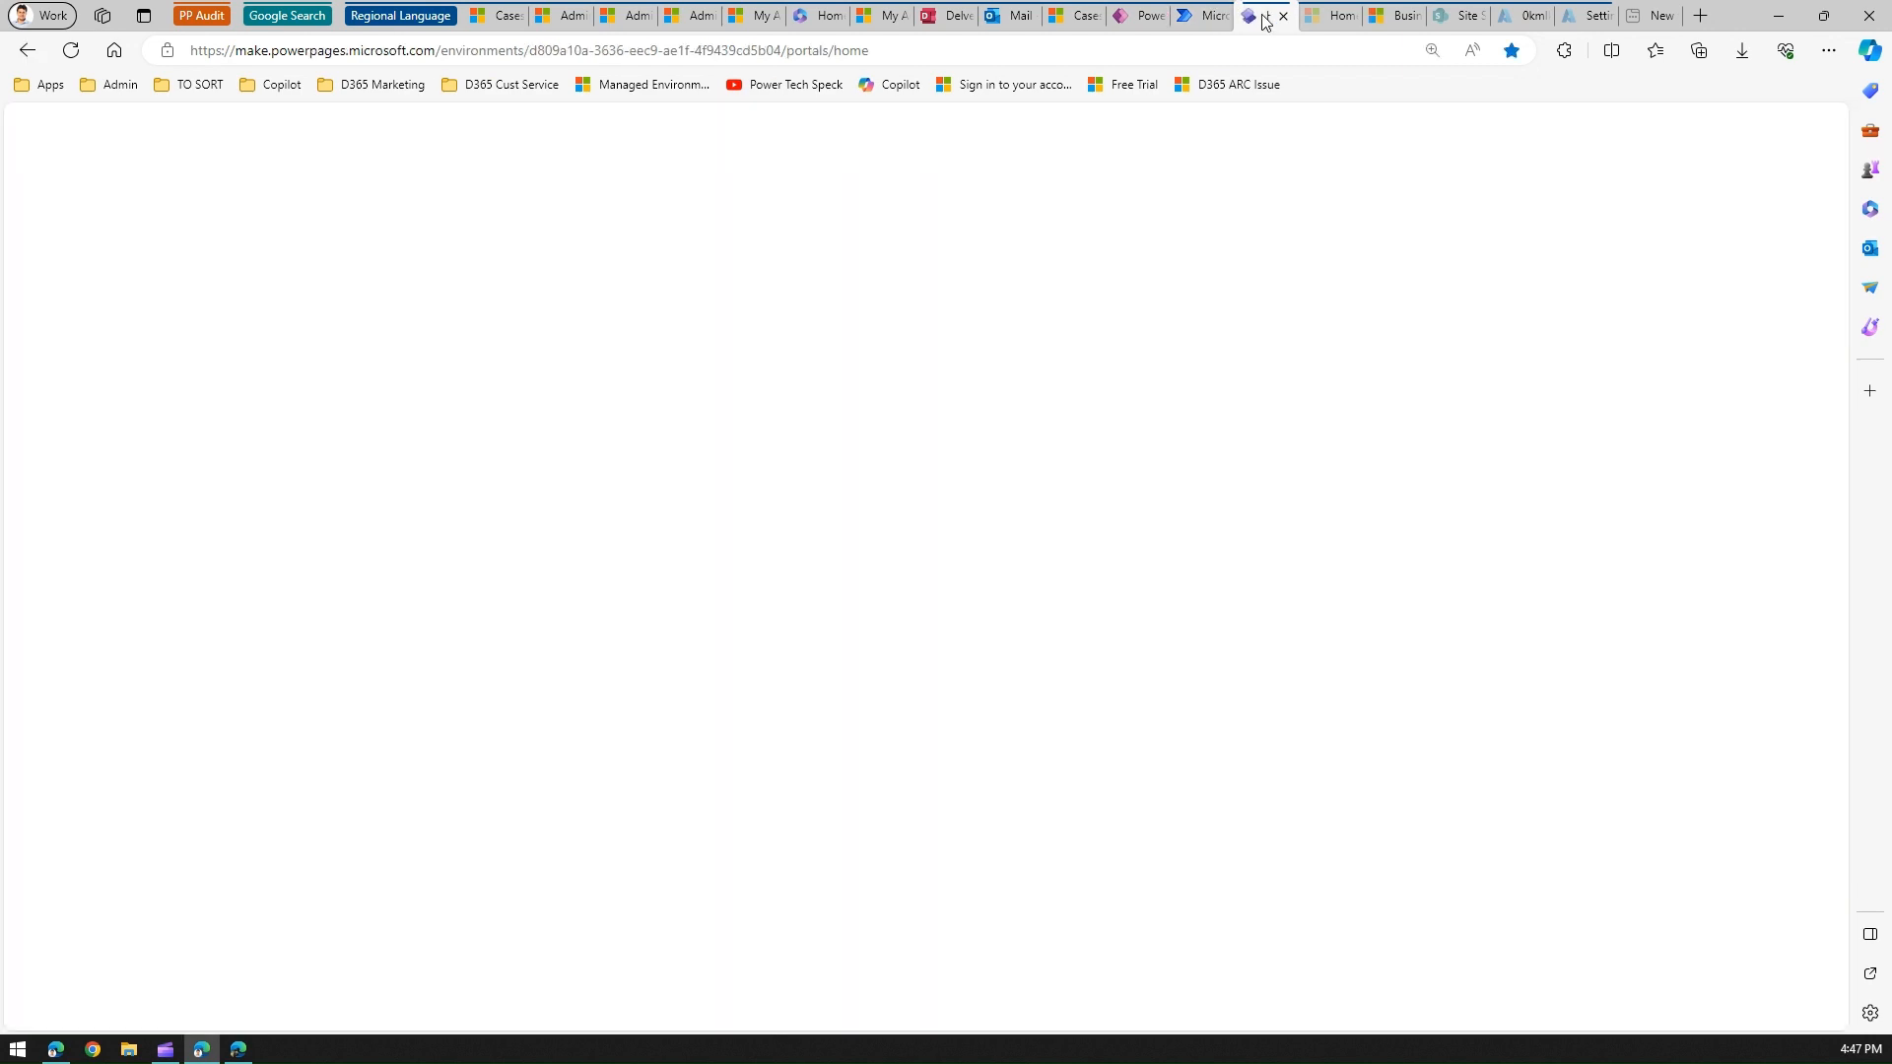
left_click(1330, 16)
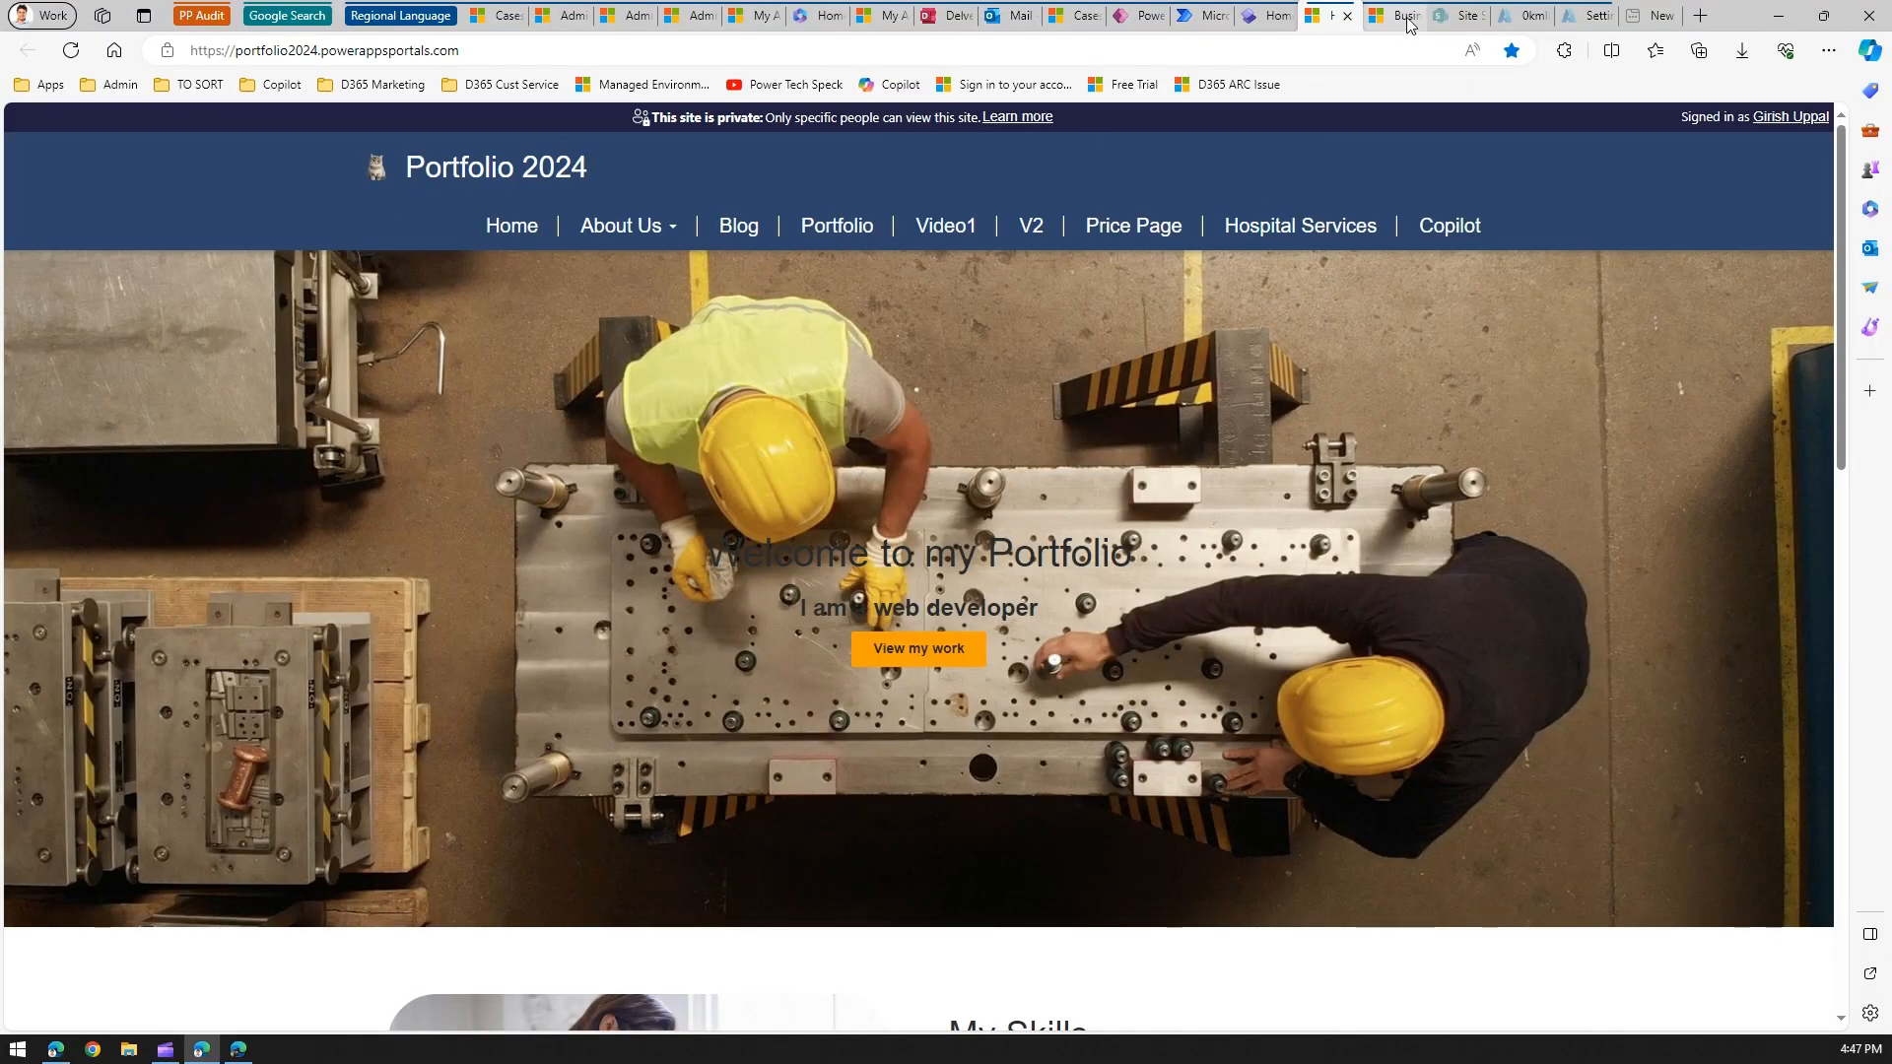
Step: Switch to SharePoint and open all site settings of the Dev SharePoint site from its site information
left_click(1452, 17)
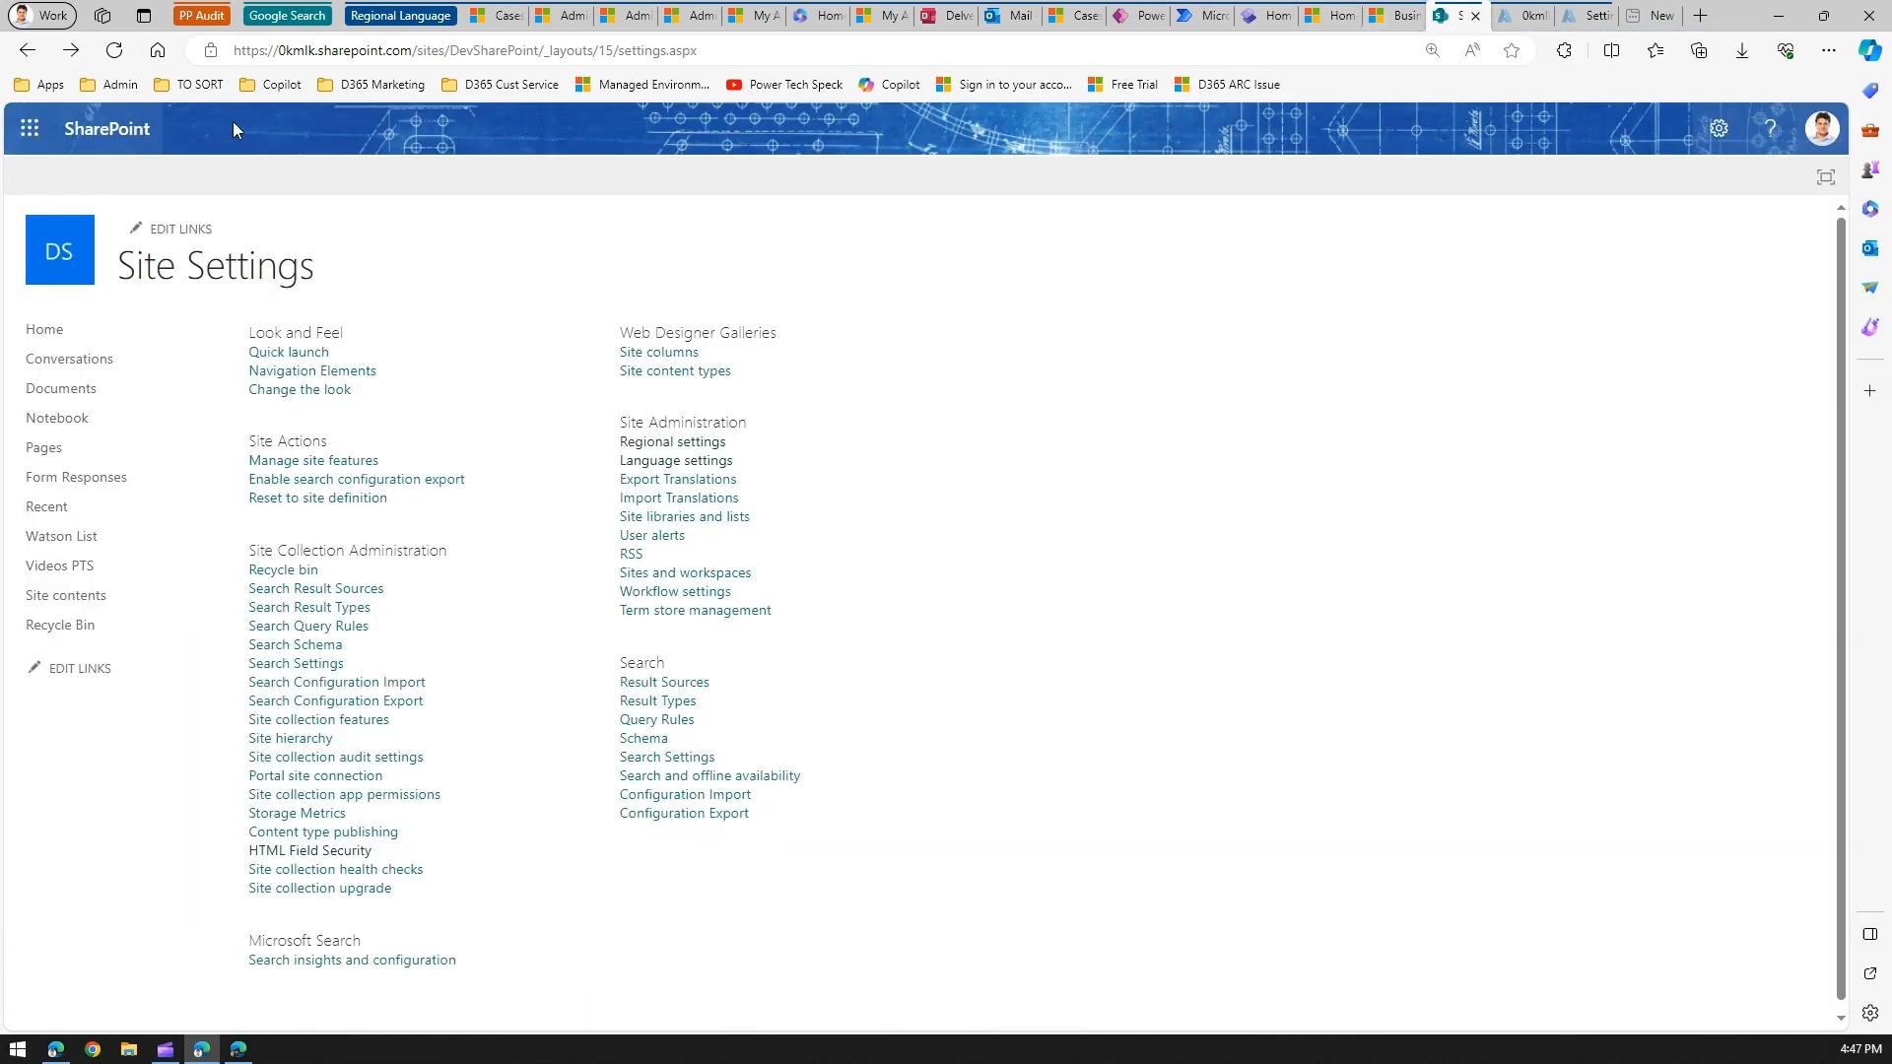
left_click(28, 51)
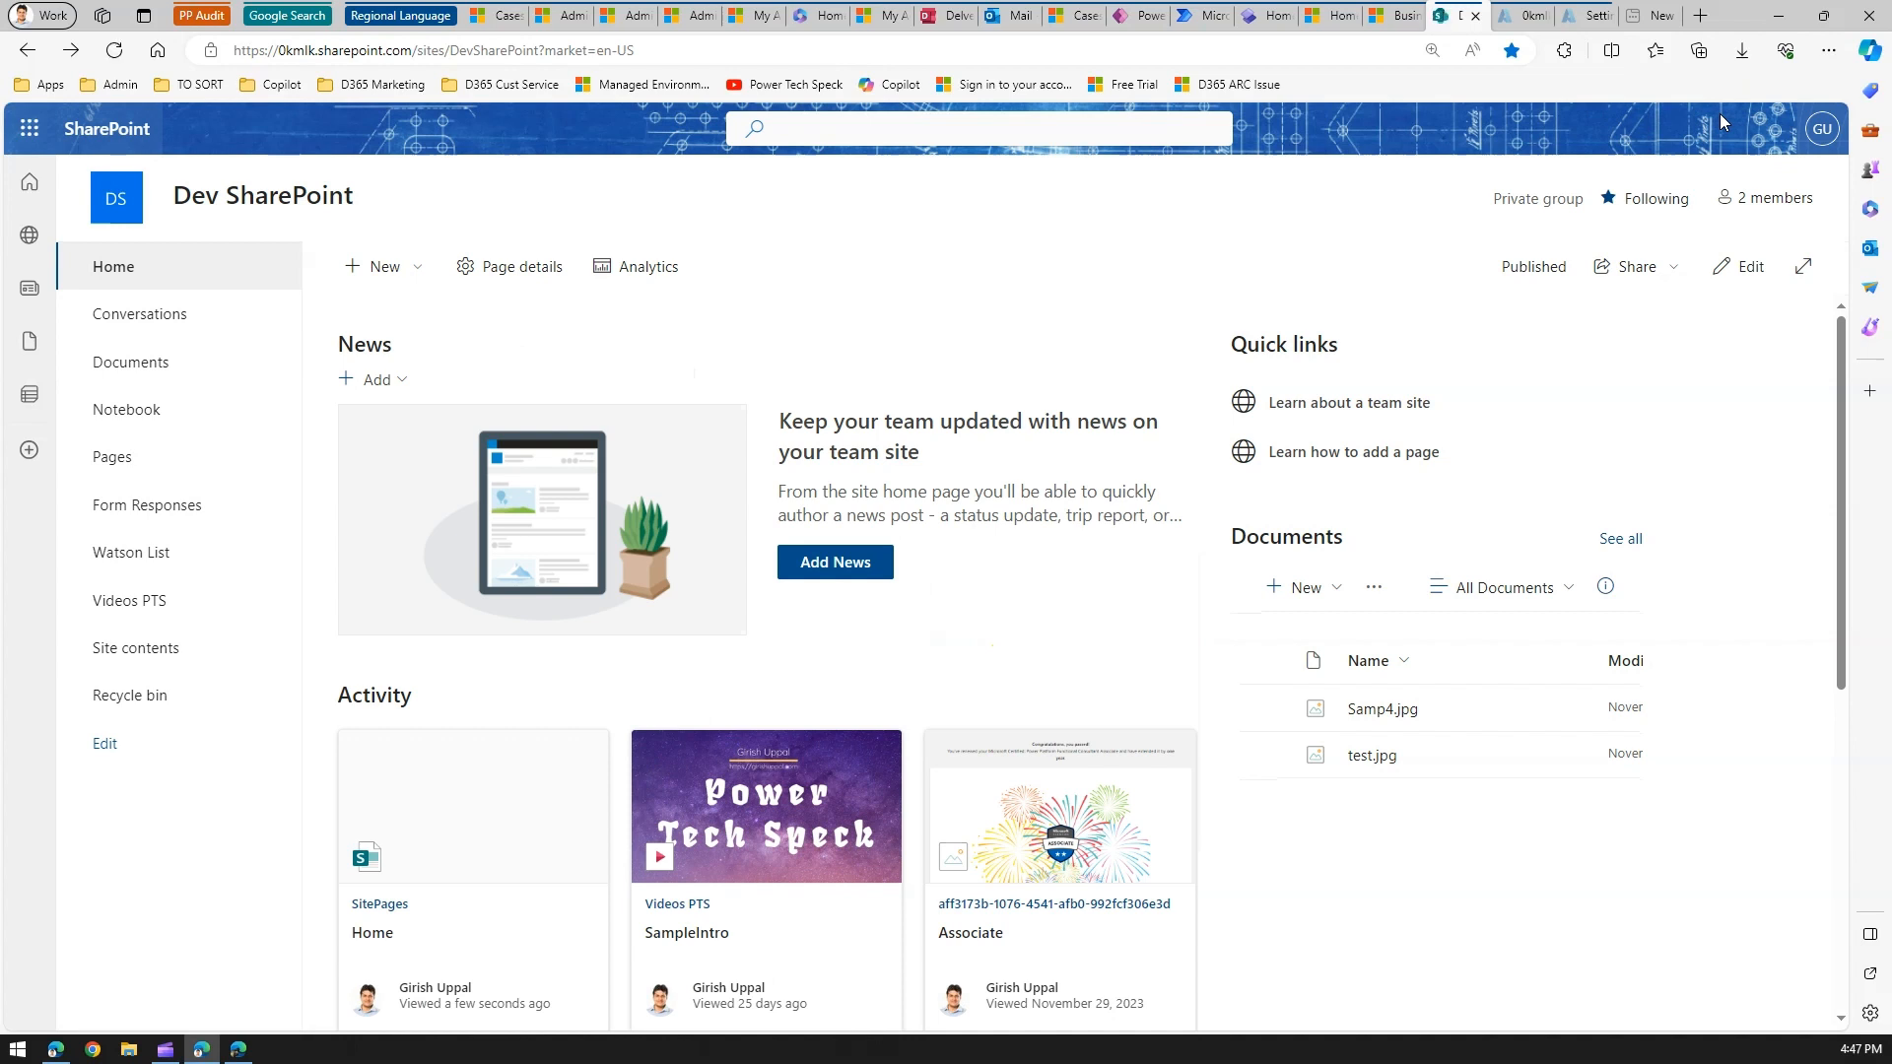
left_click(1720, 133)
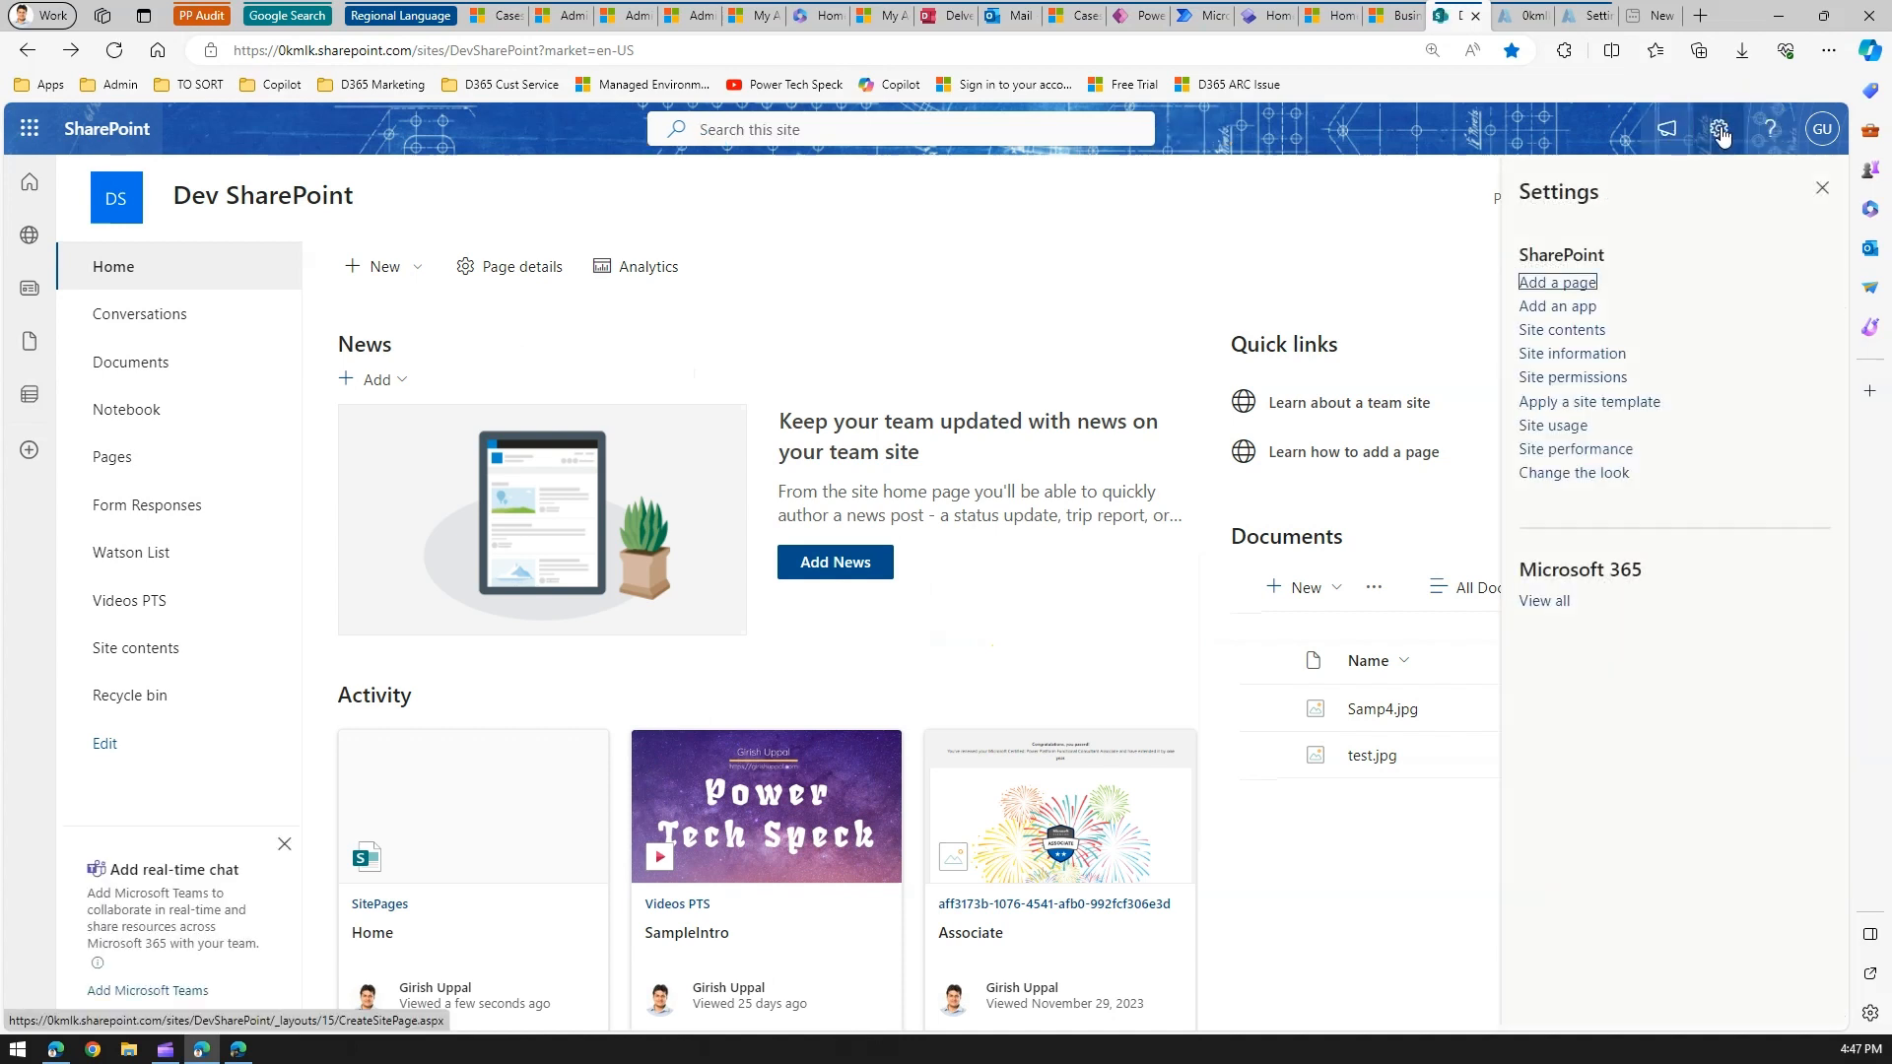
left_click(1583, 357)
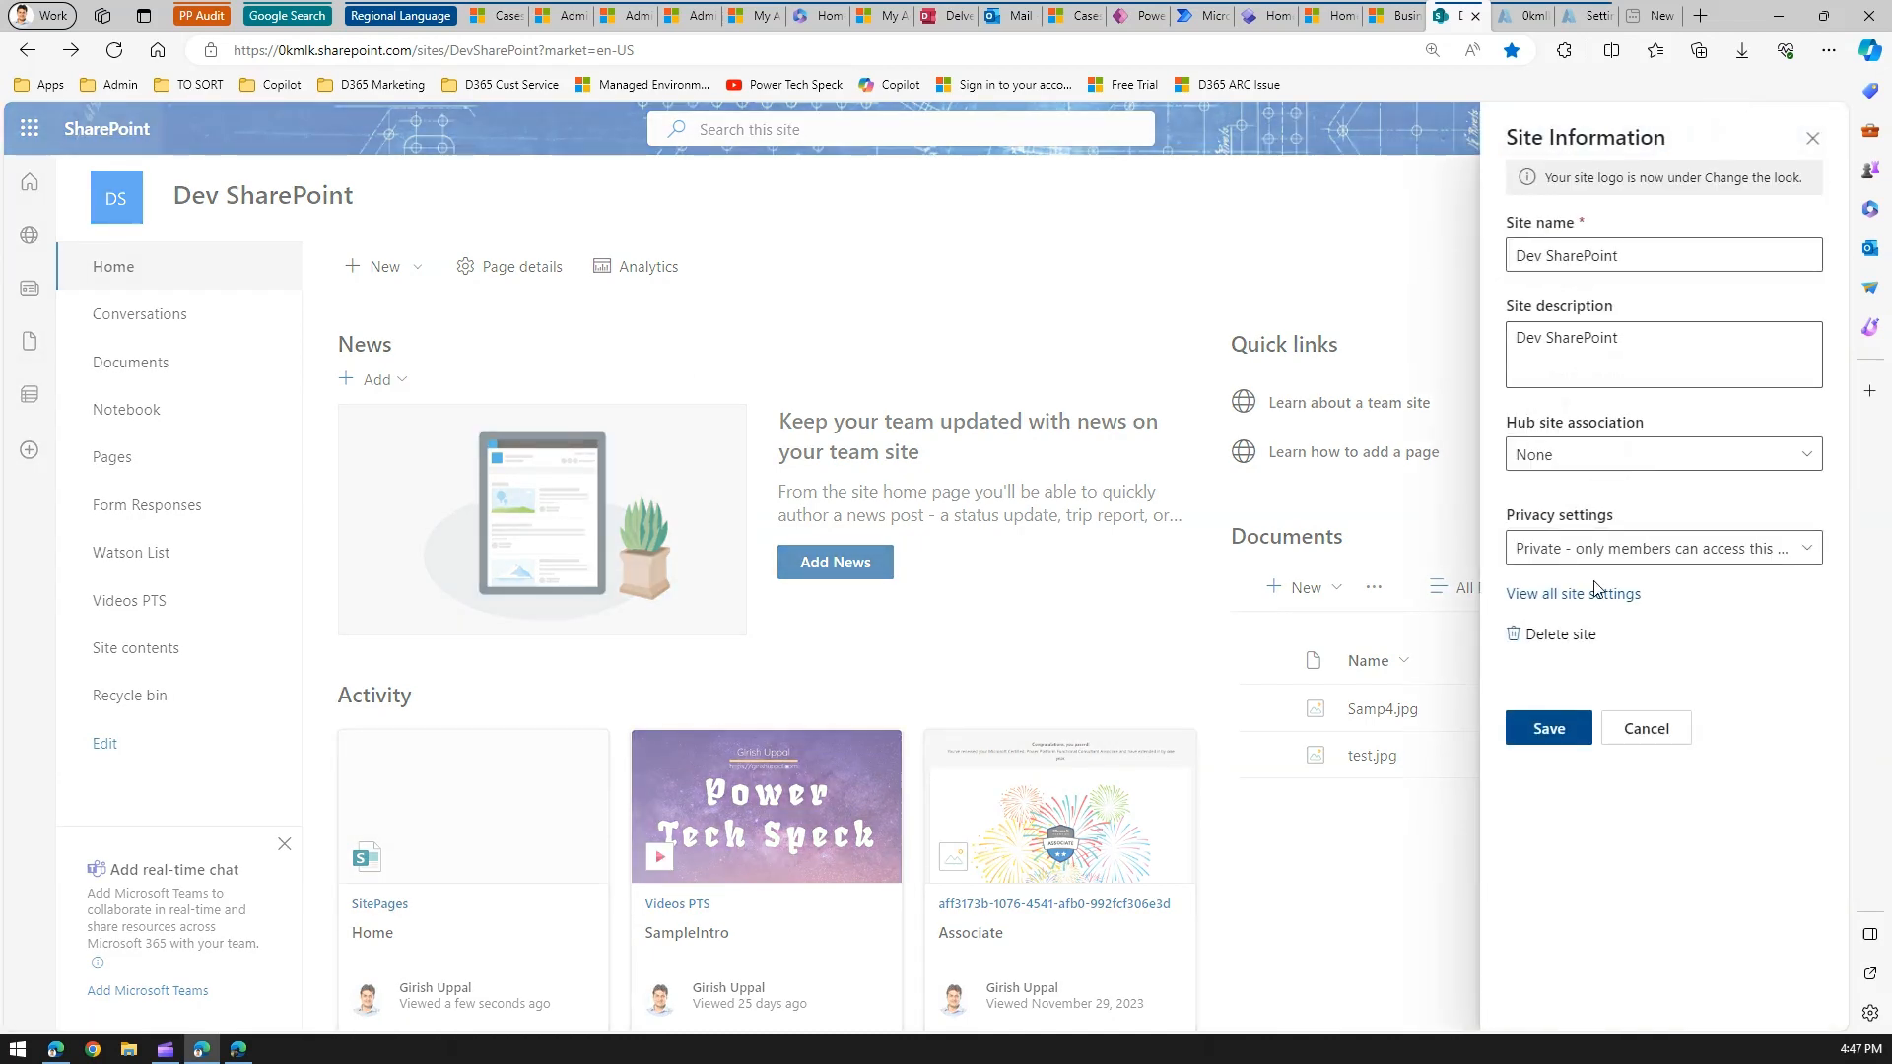
left_click(1590, 596)
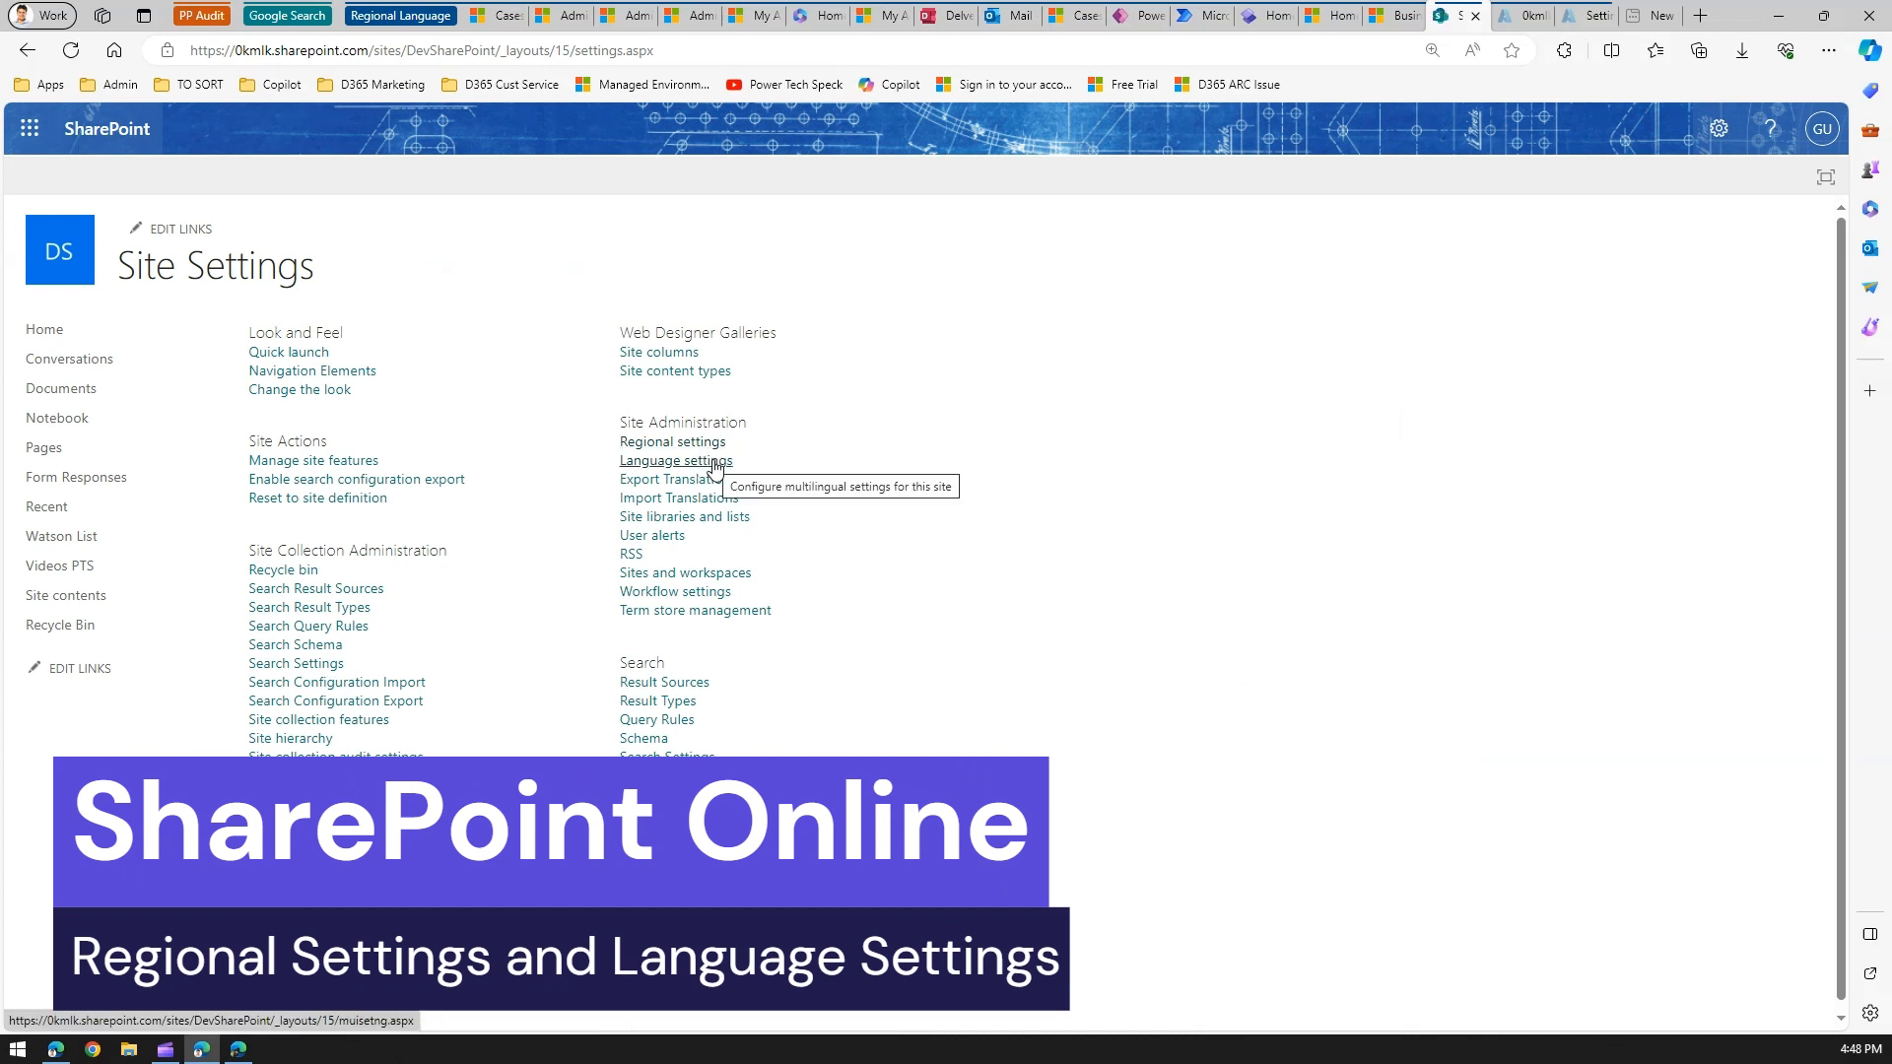
Step: In the site's language settings, enable translation into multiple languages, view the languages offered and return to Site Settings without saving
left_click(713, 467)
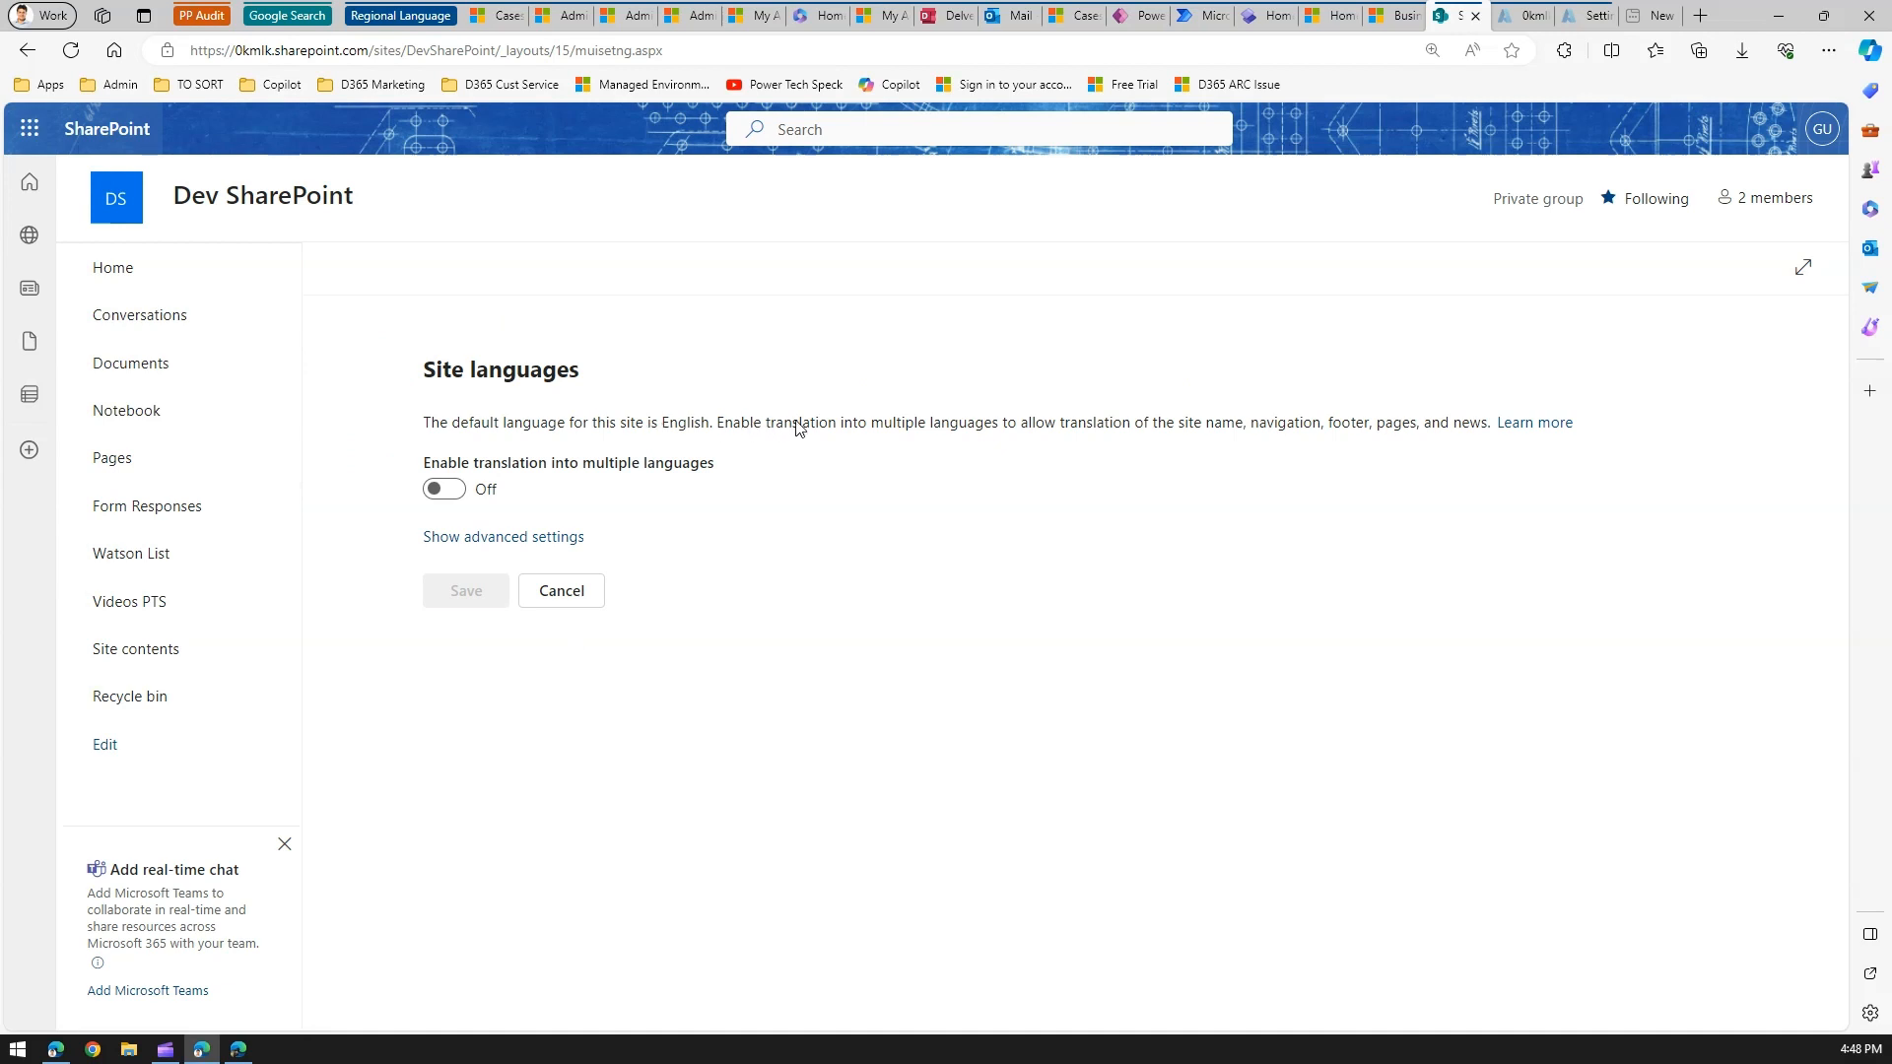
left_click(445, 490)
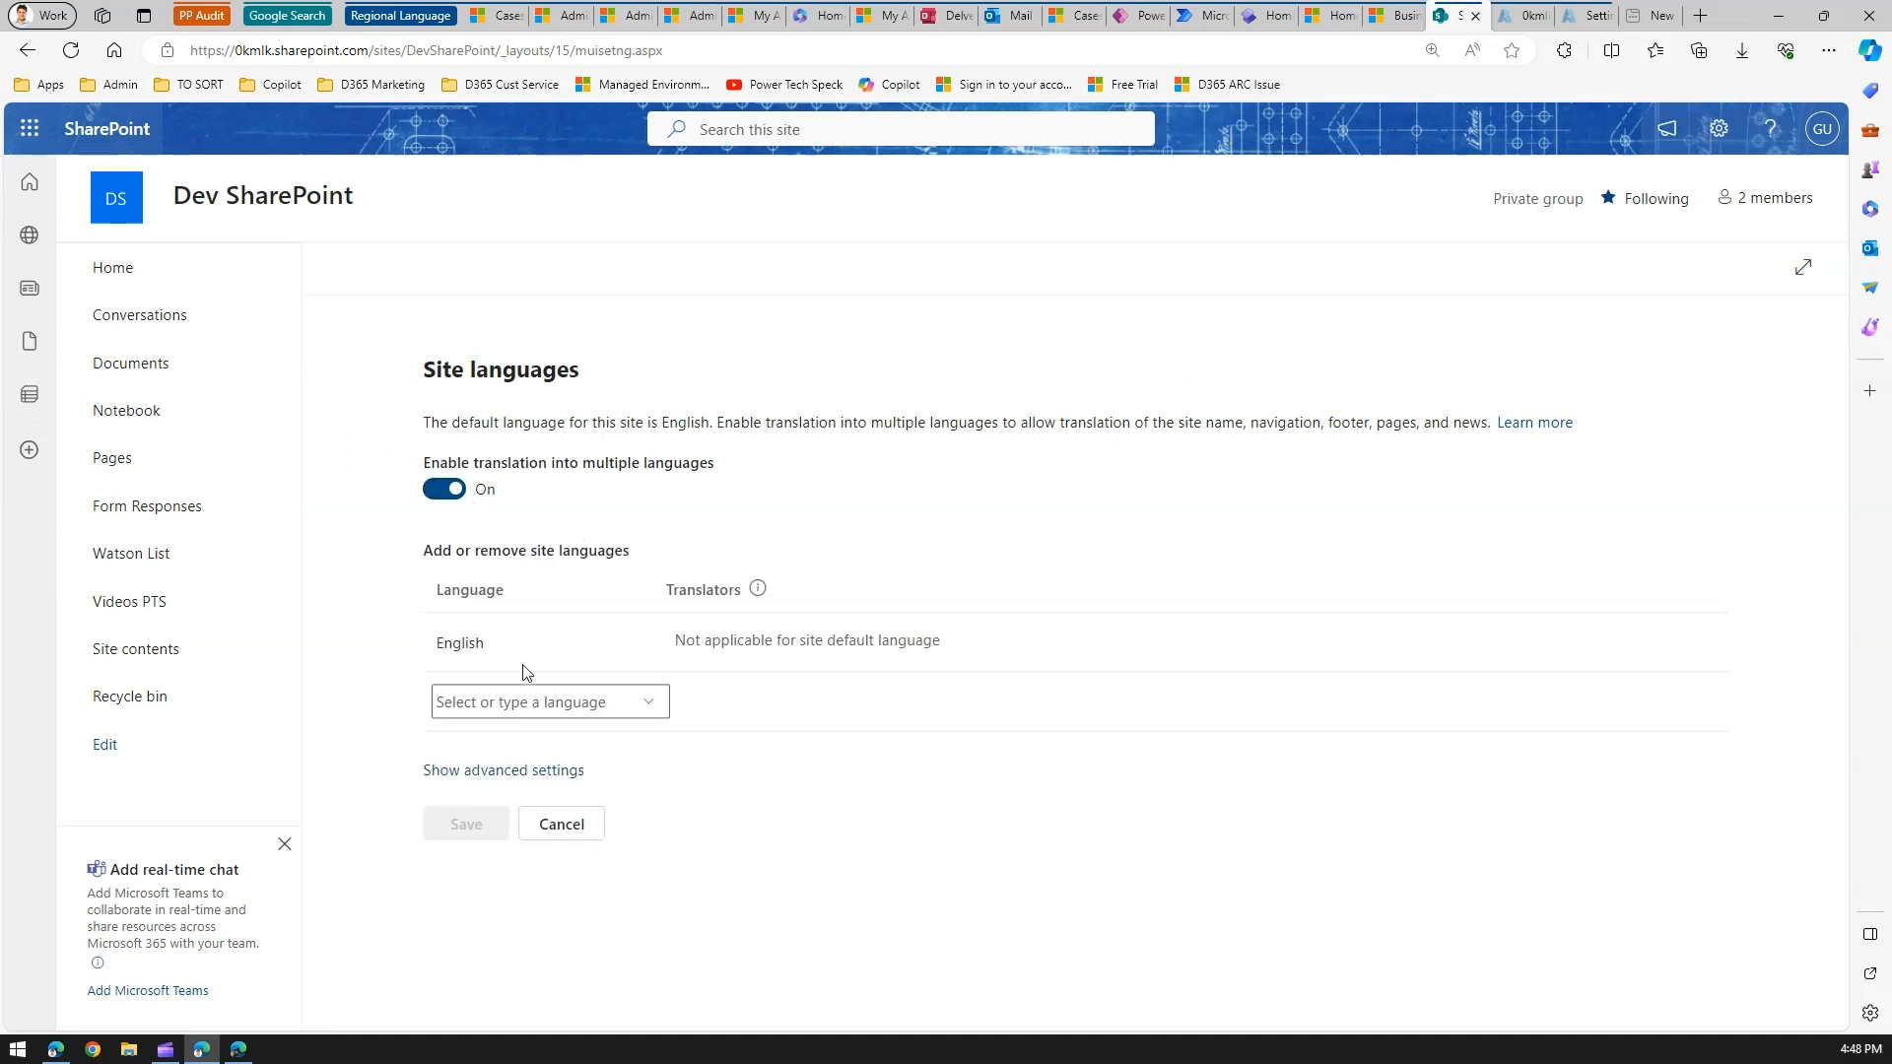
left_click(572, 700)
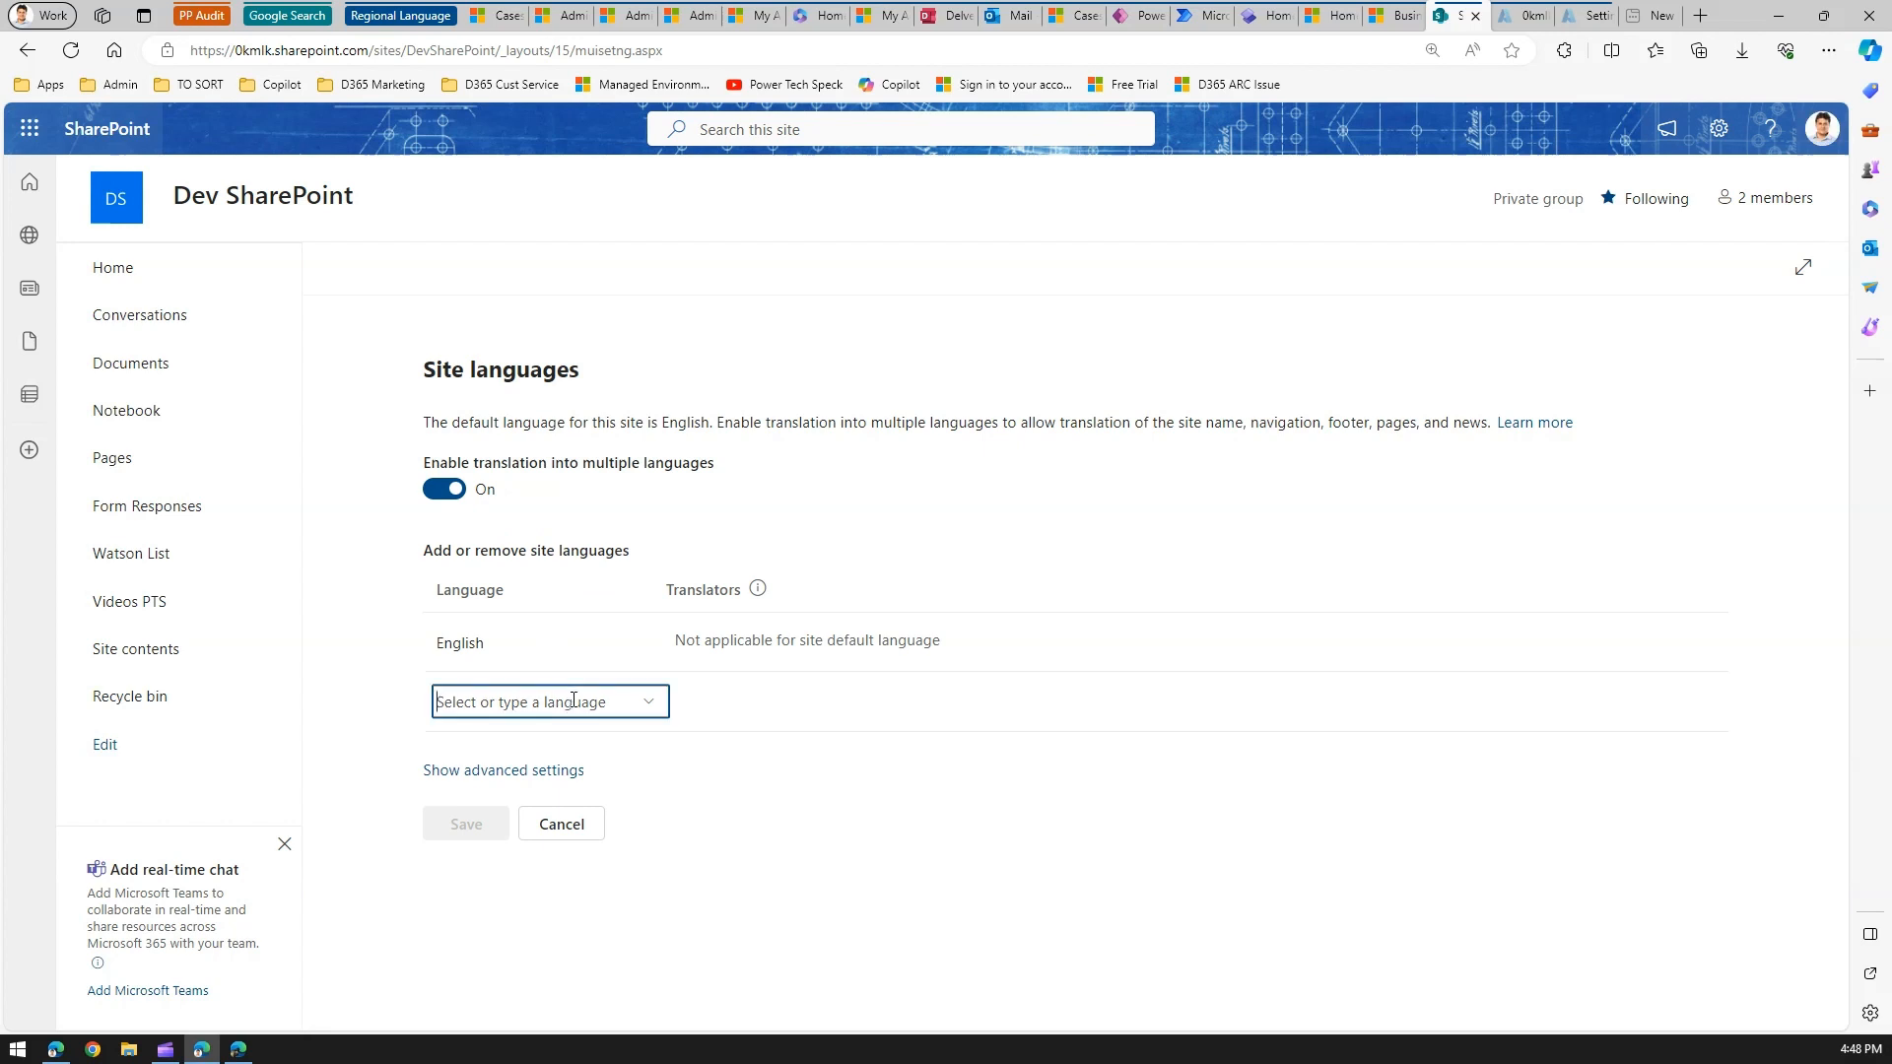
left_click(647, 701)
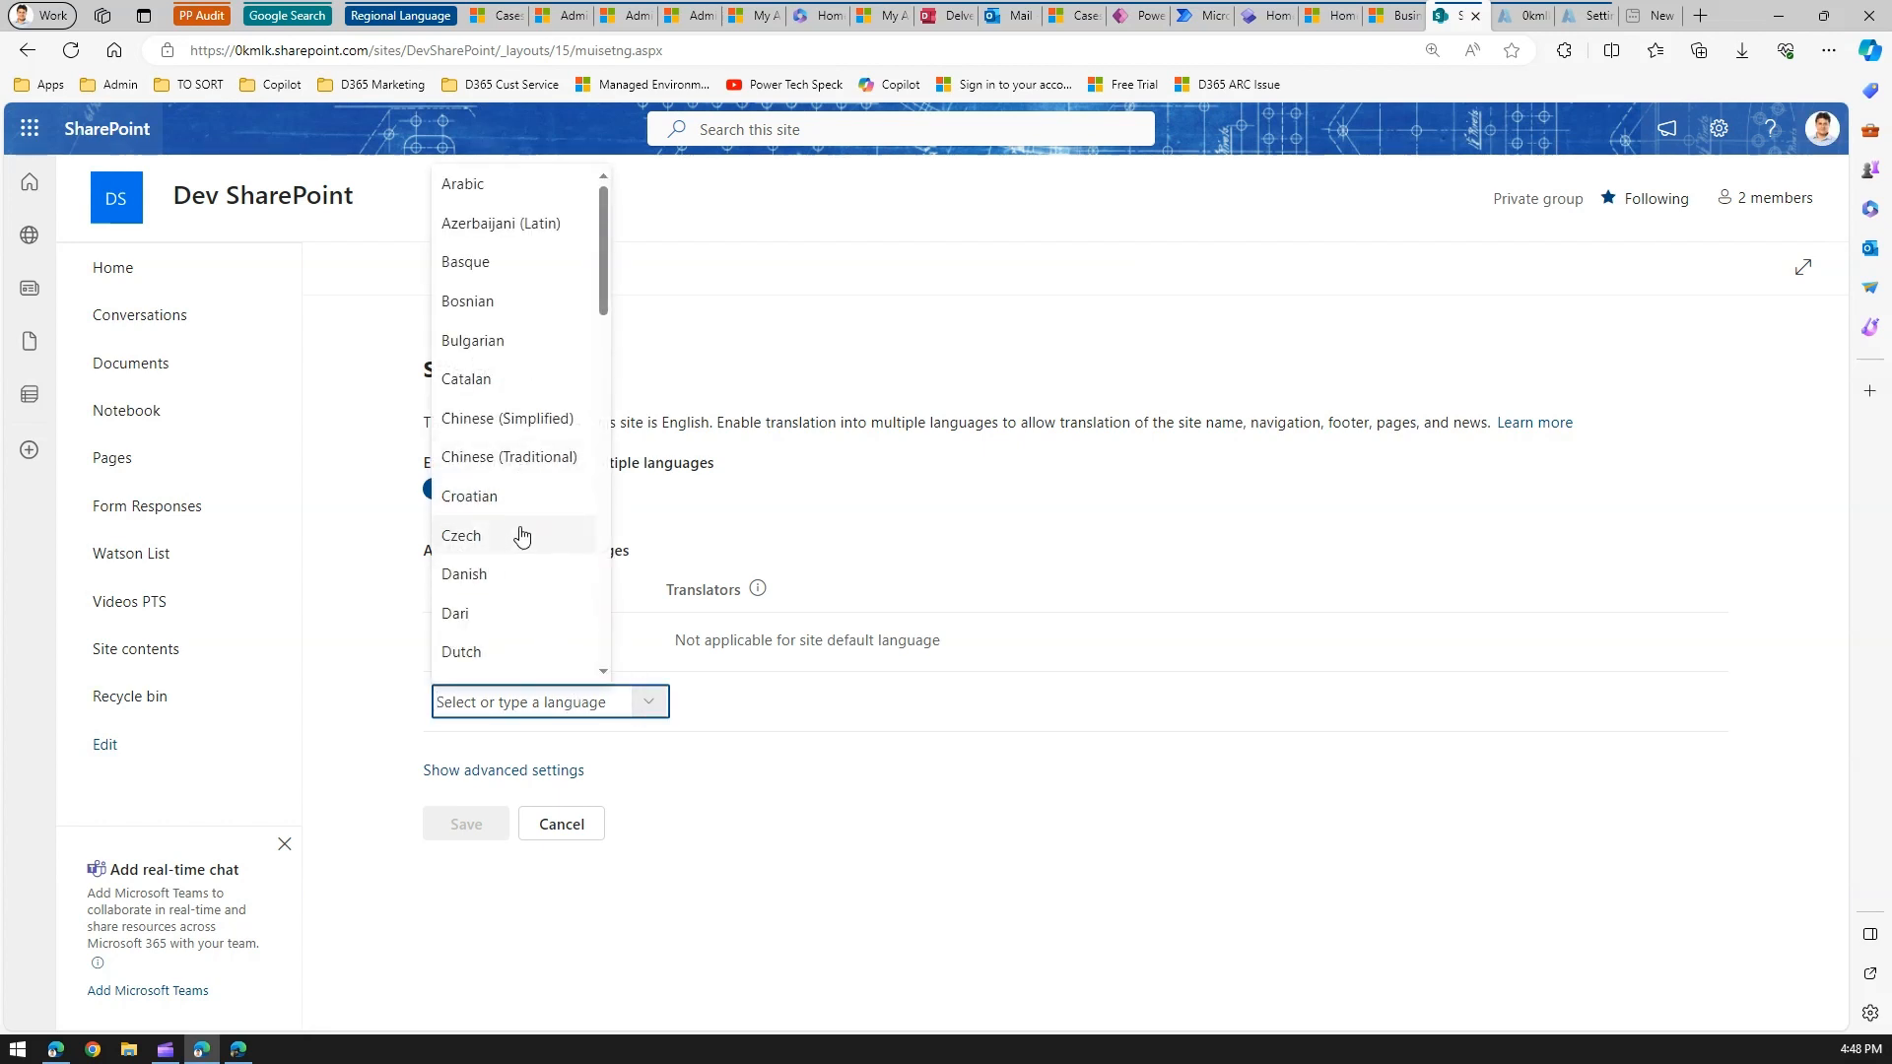
left_click(766, 477)
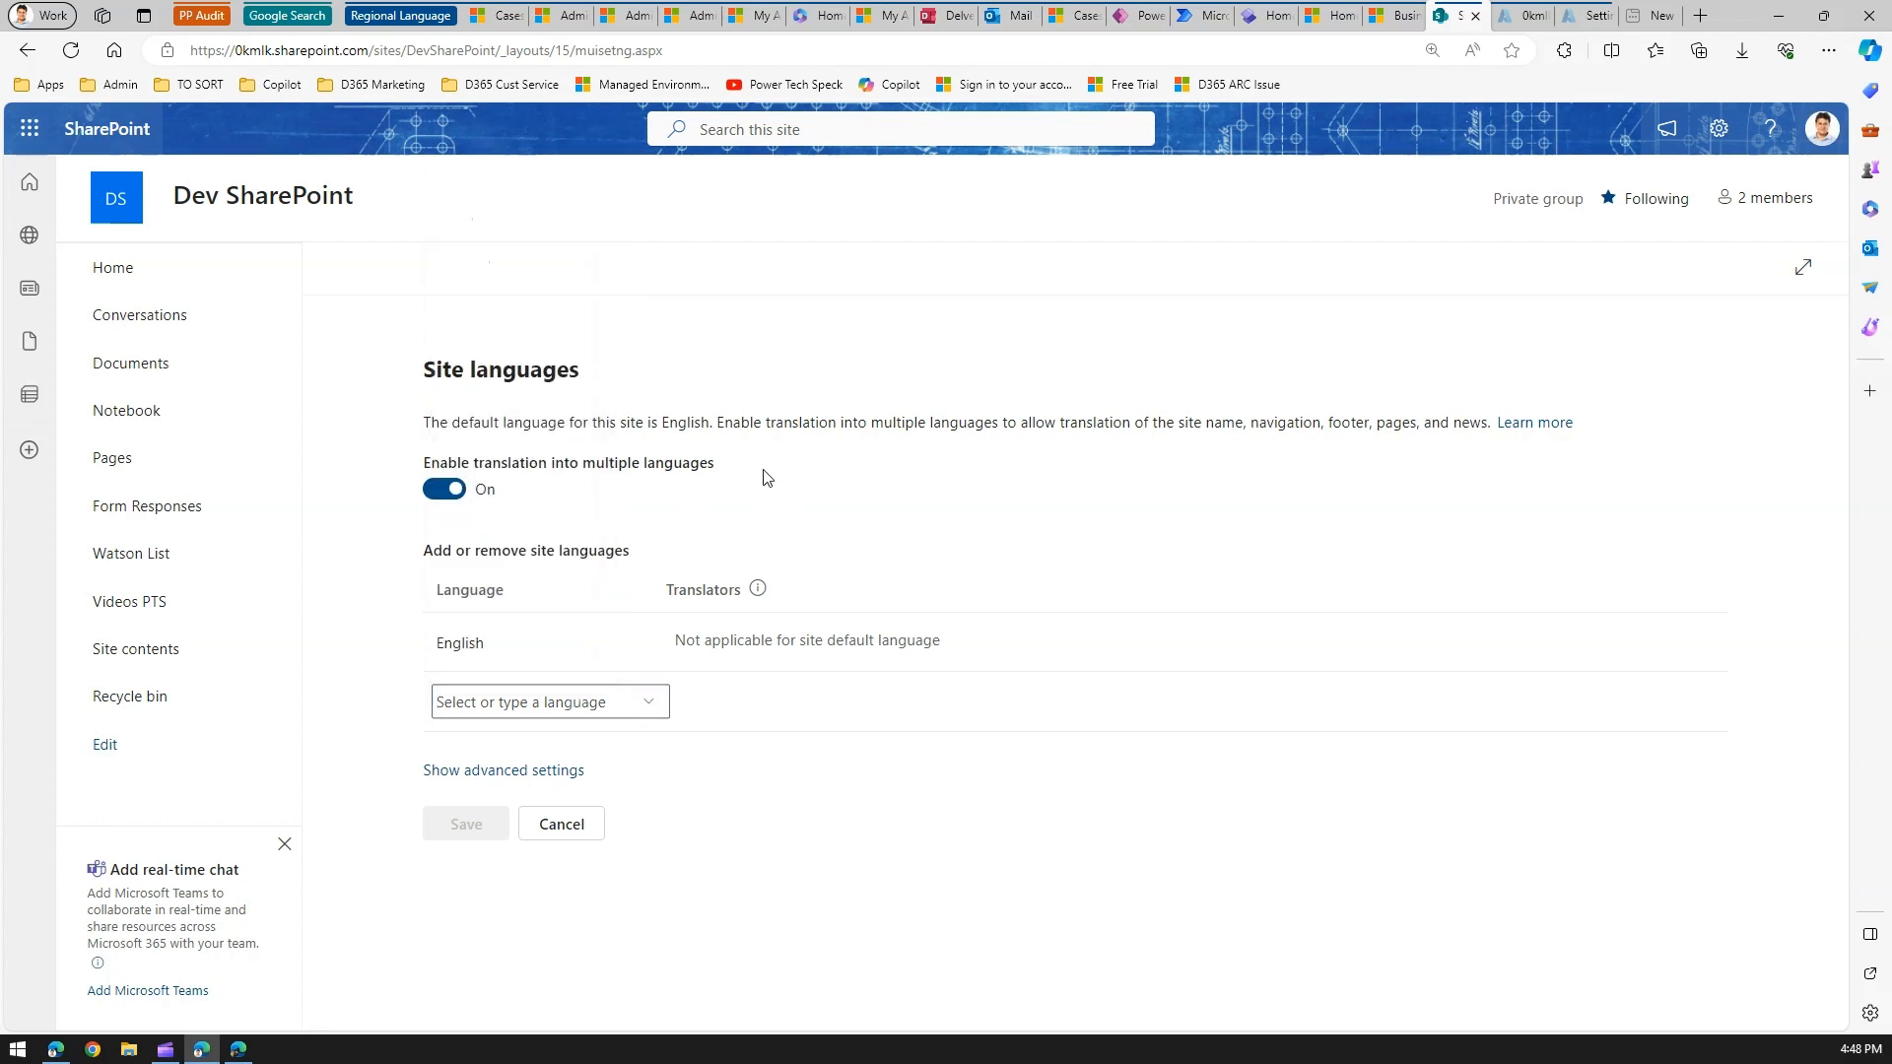
left_click(27, 50)
left_click(1010, 161)
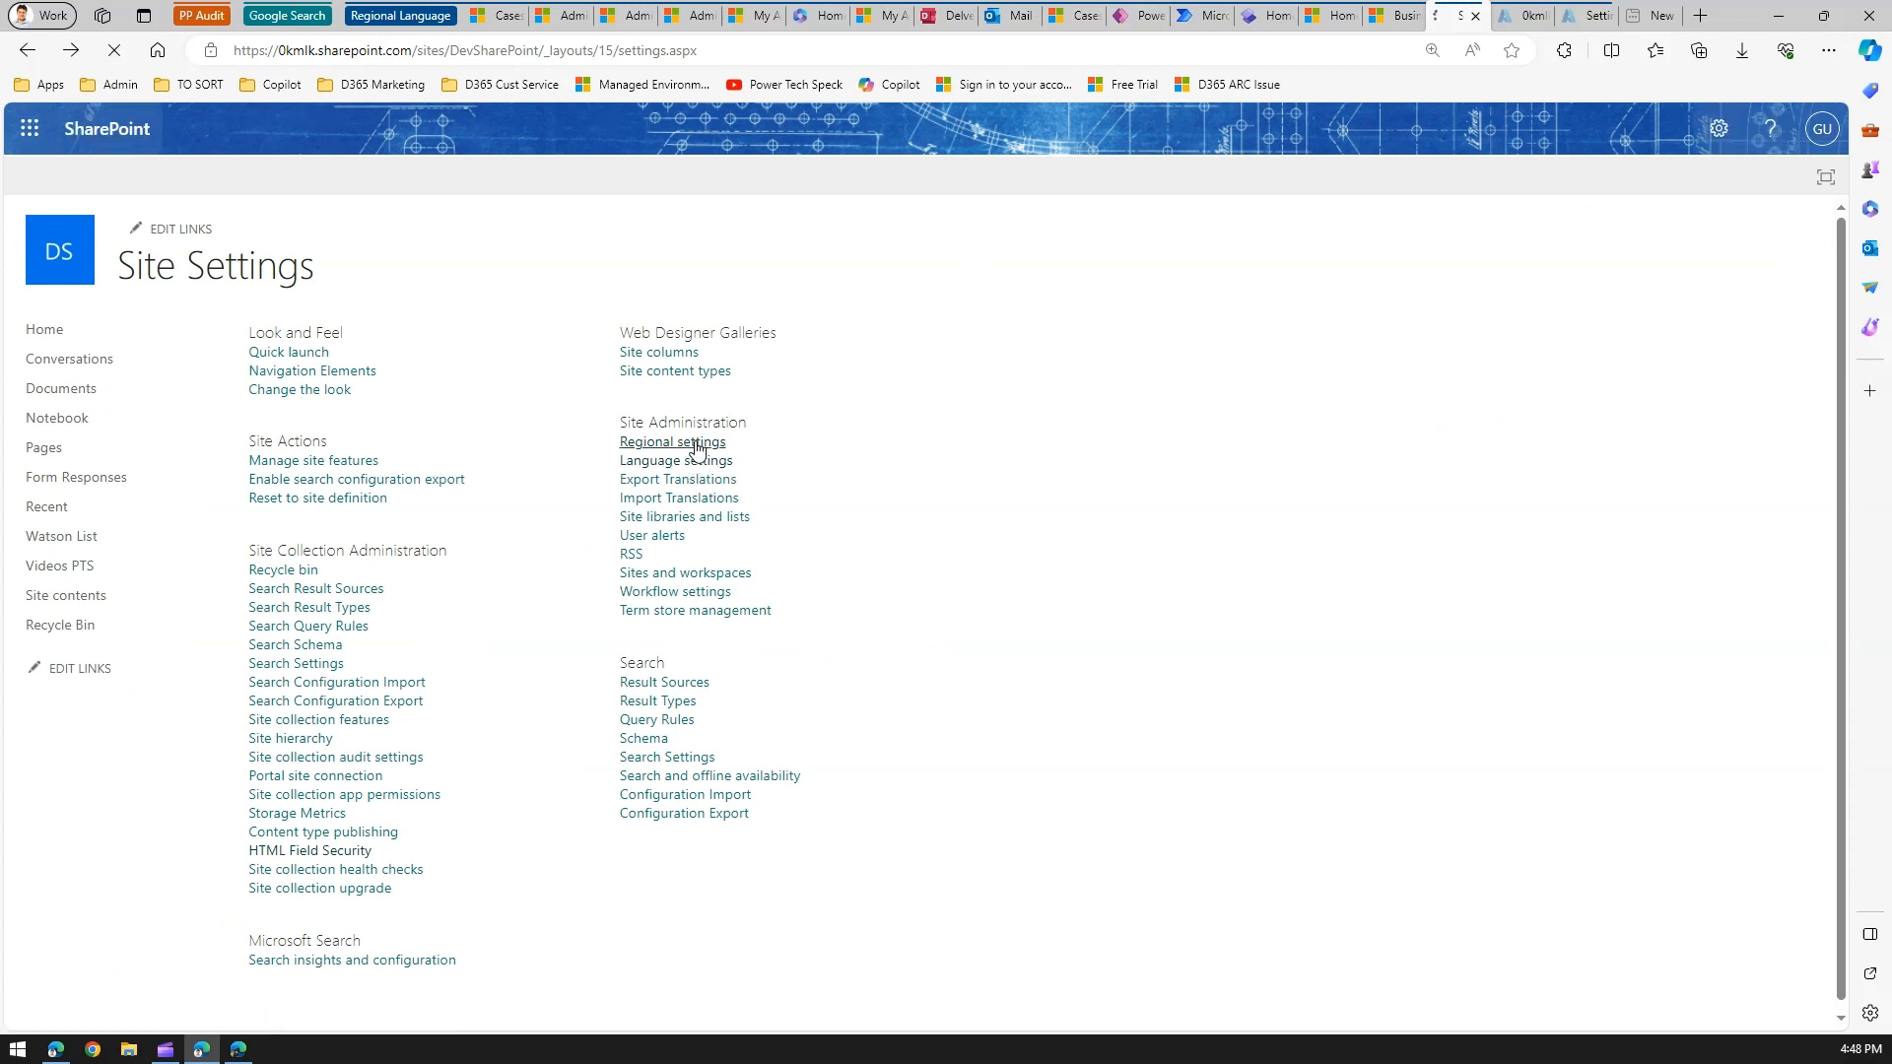
Step: Open the SharePoint site's regional settings and select (UTC+04:30) Kabul as the time zone
left_click(697, 449)
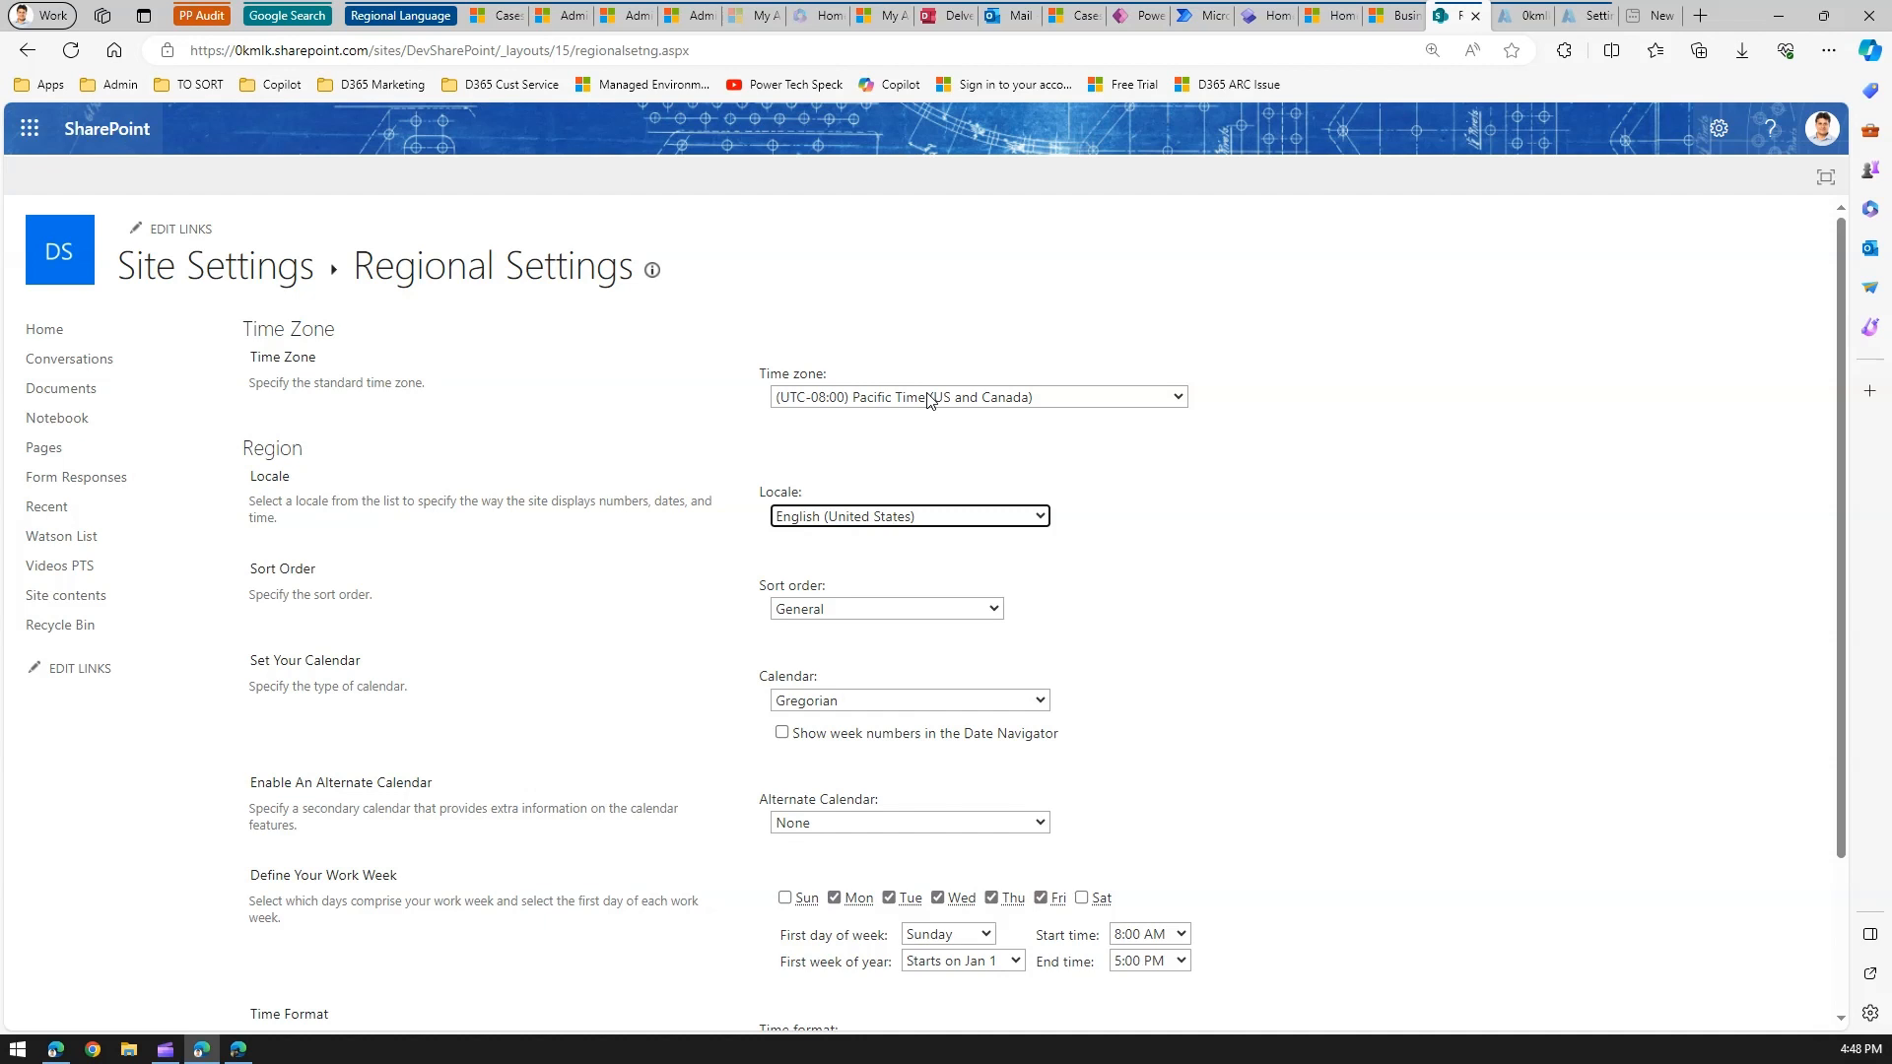
left_click(927, 397)
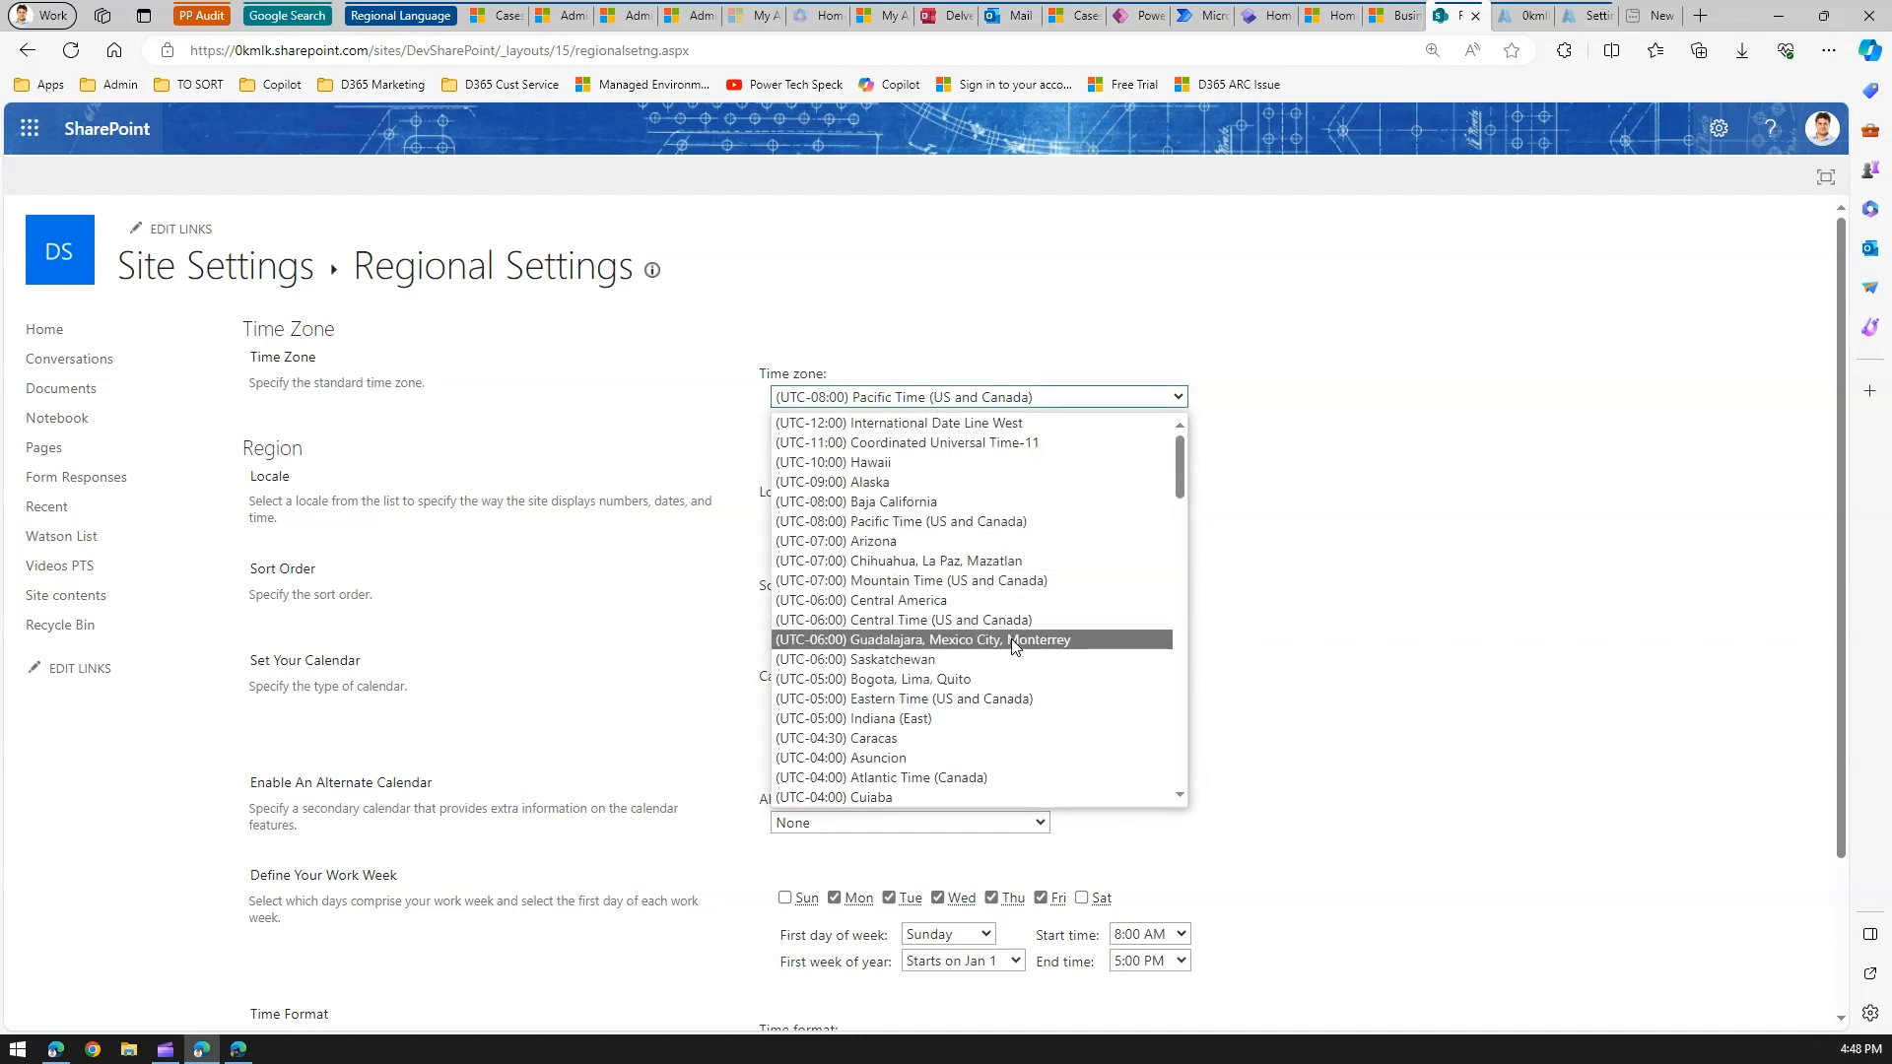
scroll(1015, 645, "down", 15)
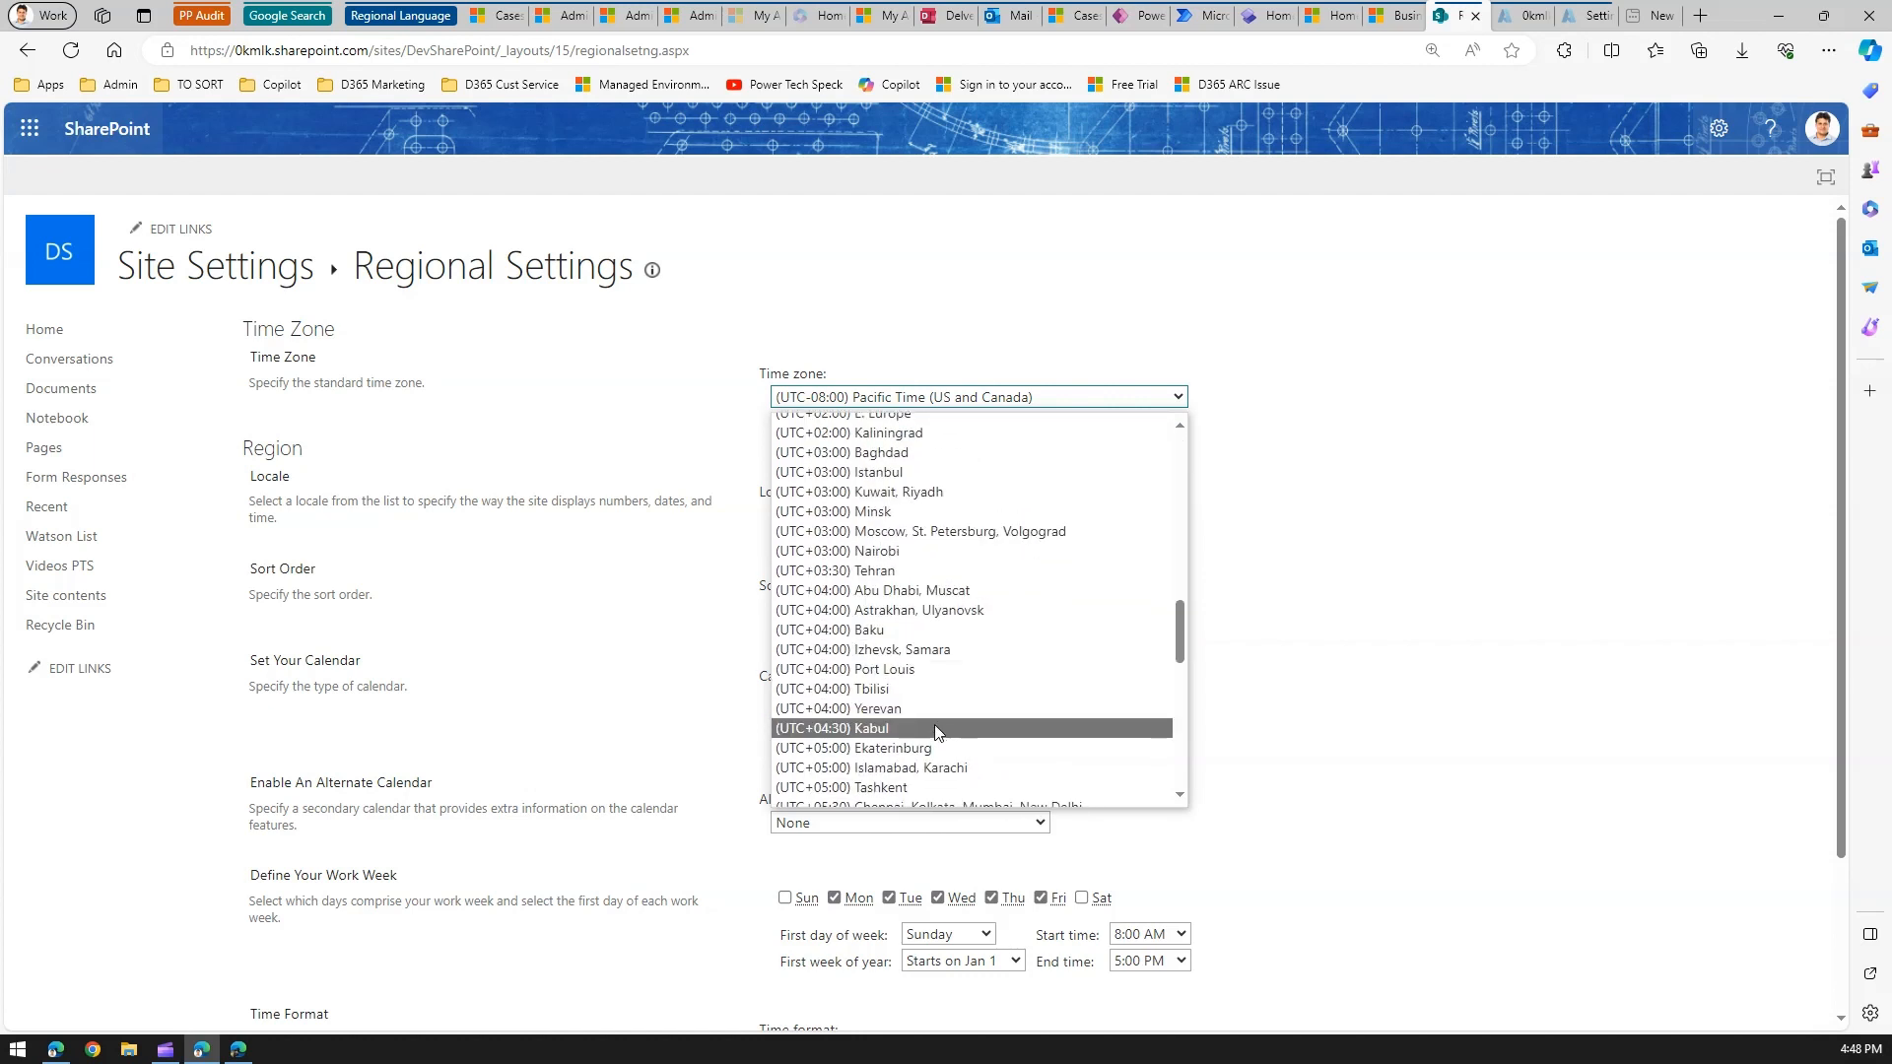
left_click(936, 729)
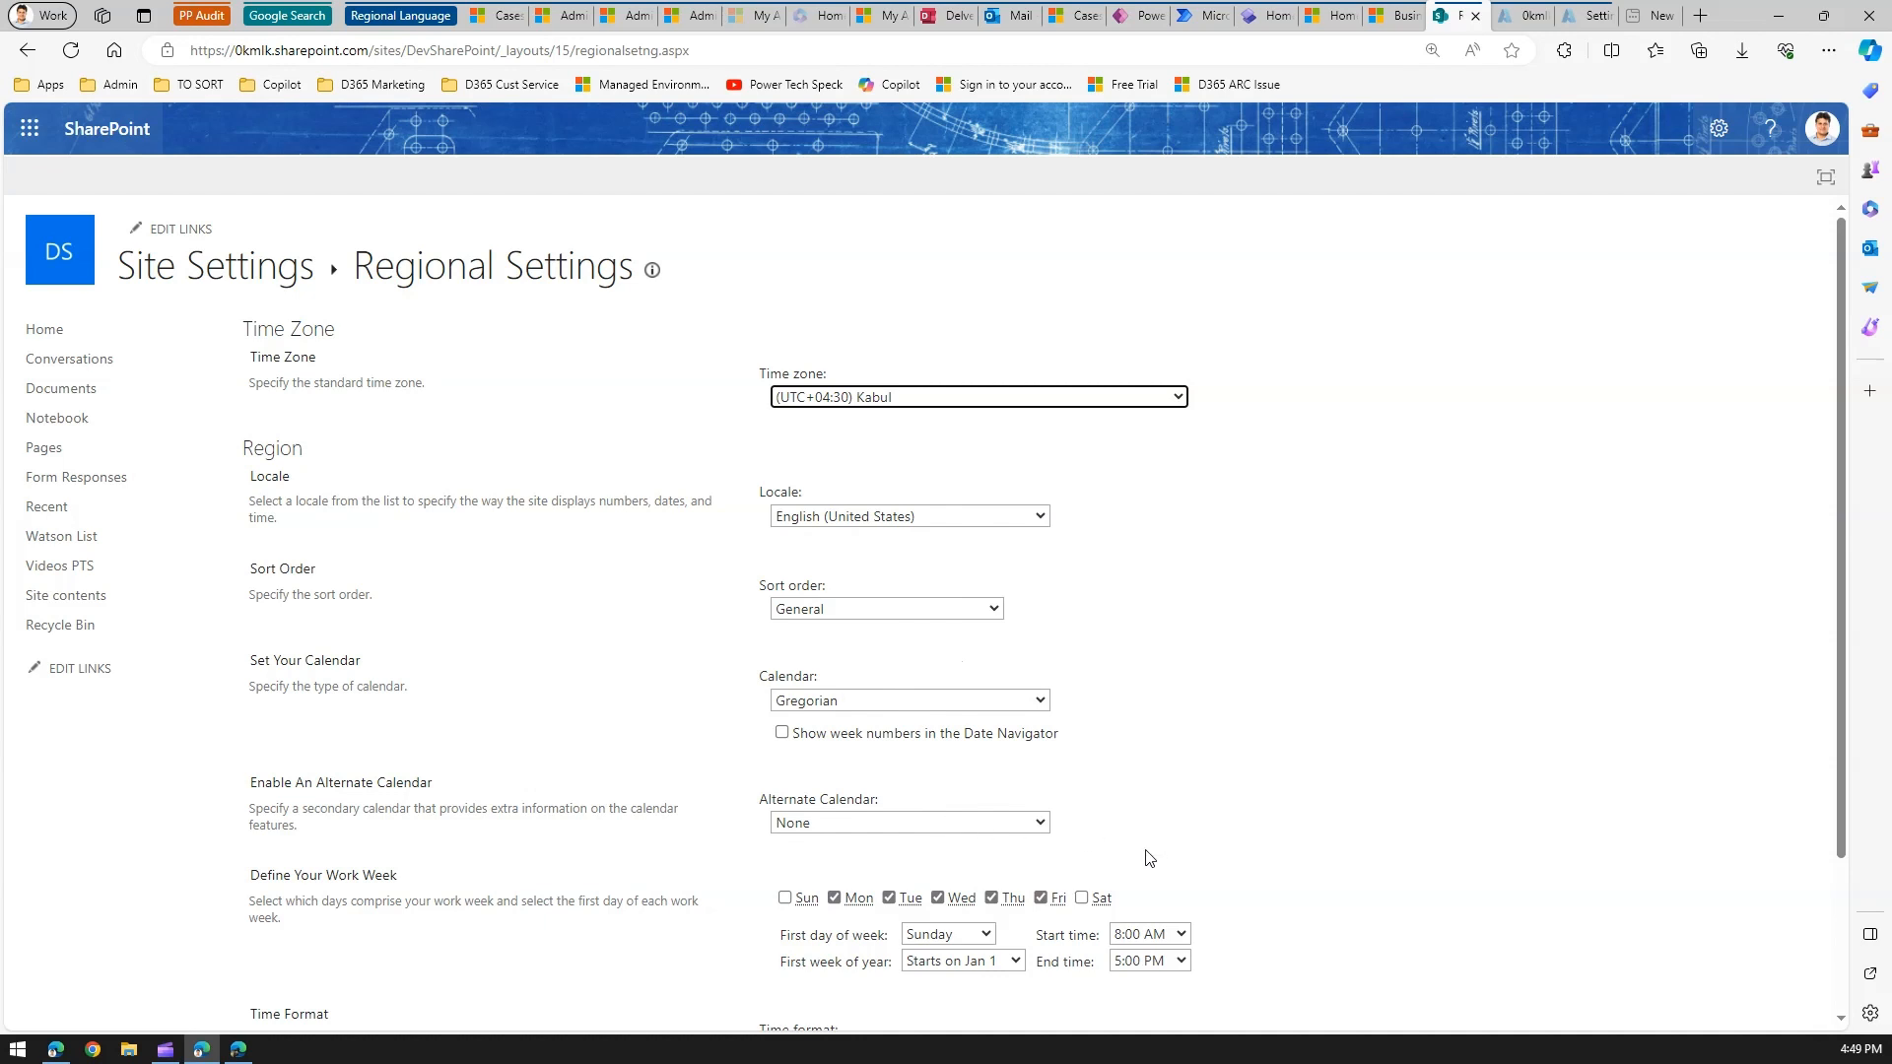
Step: Review the remaining regional settings and the time formats offered without changing them
scroll(1194, 718, "down", 2)
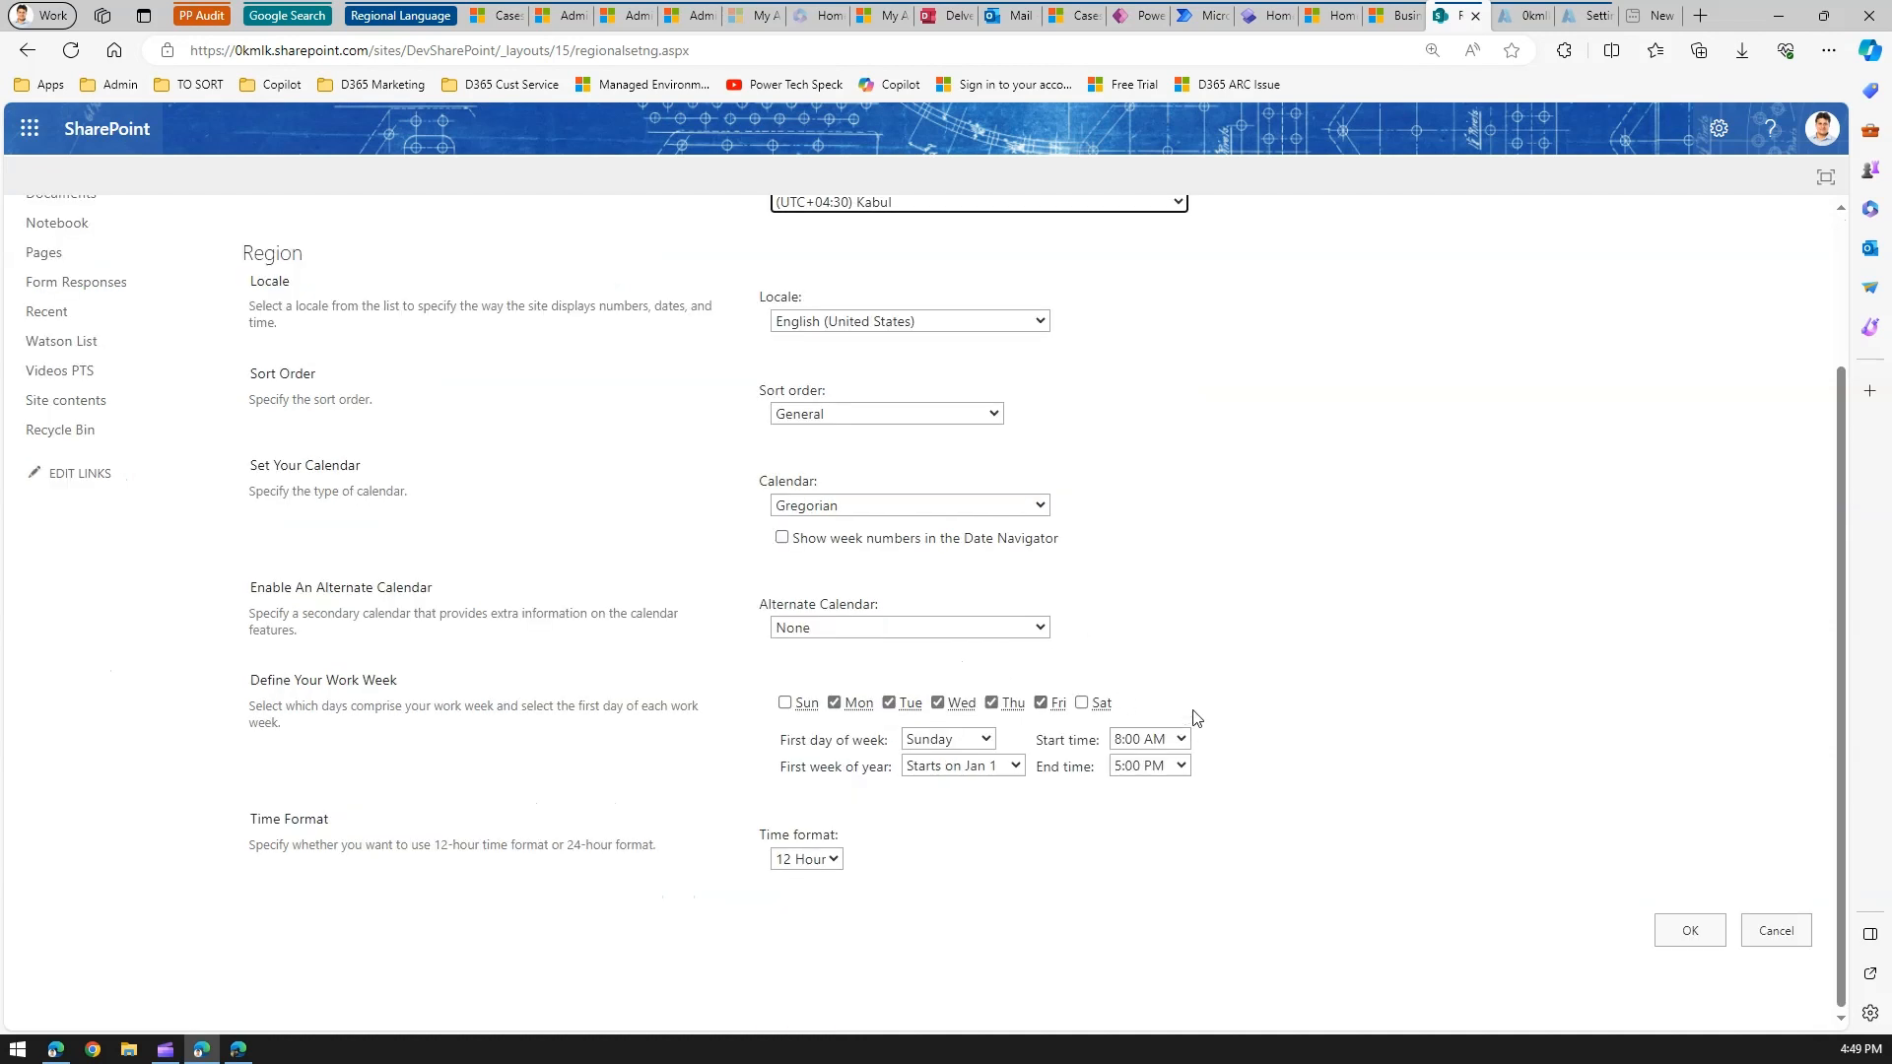
left_click(809, 861)
left_click(985, 897)
Step: Switch to the Microsoft Azure portal settings and open the Language + region page
left_click(1525, 24)
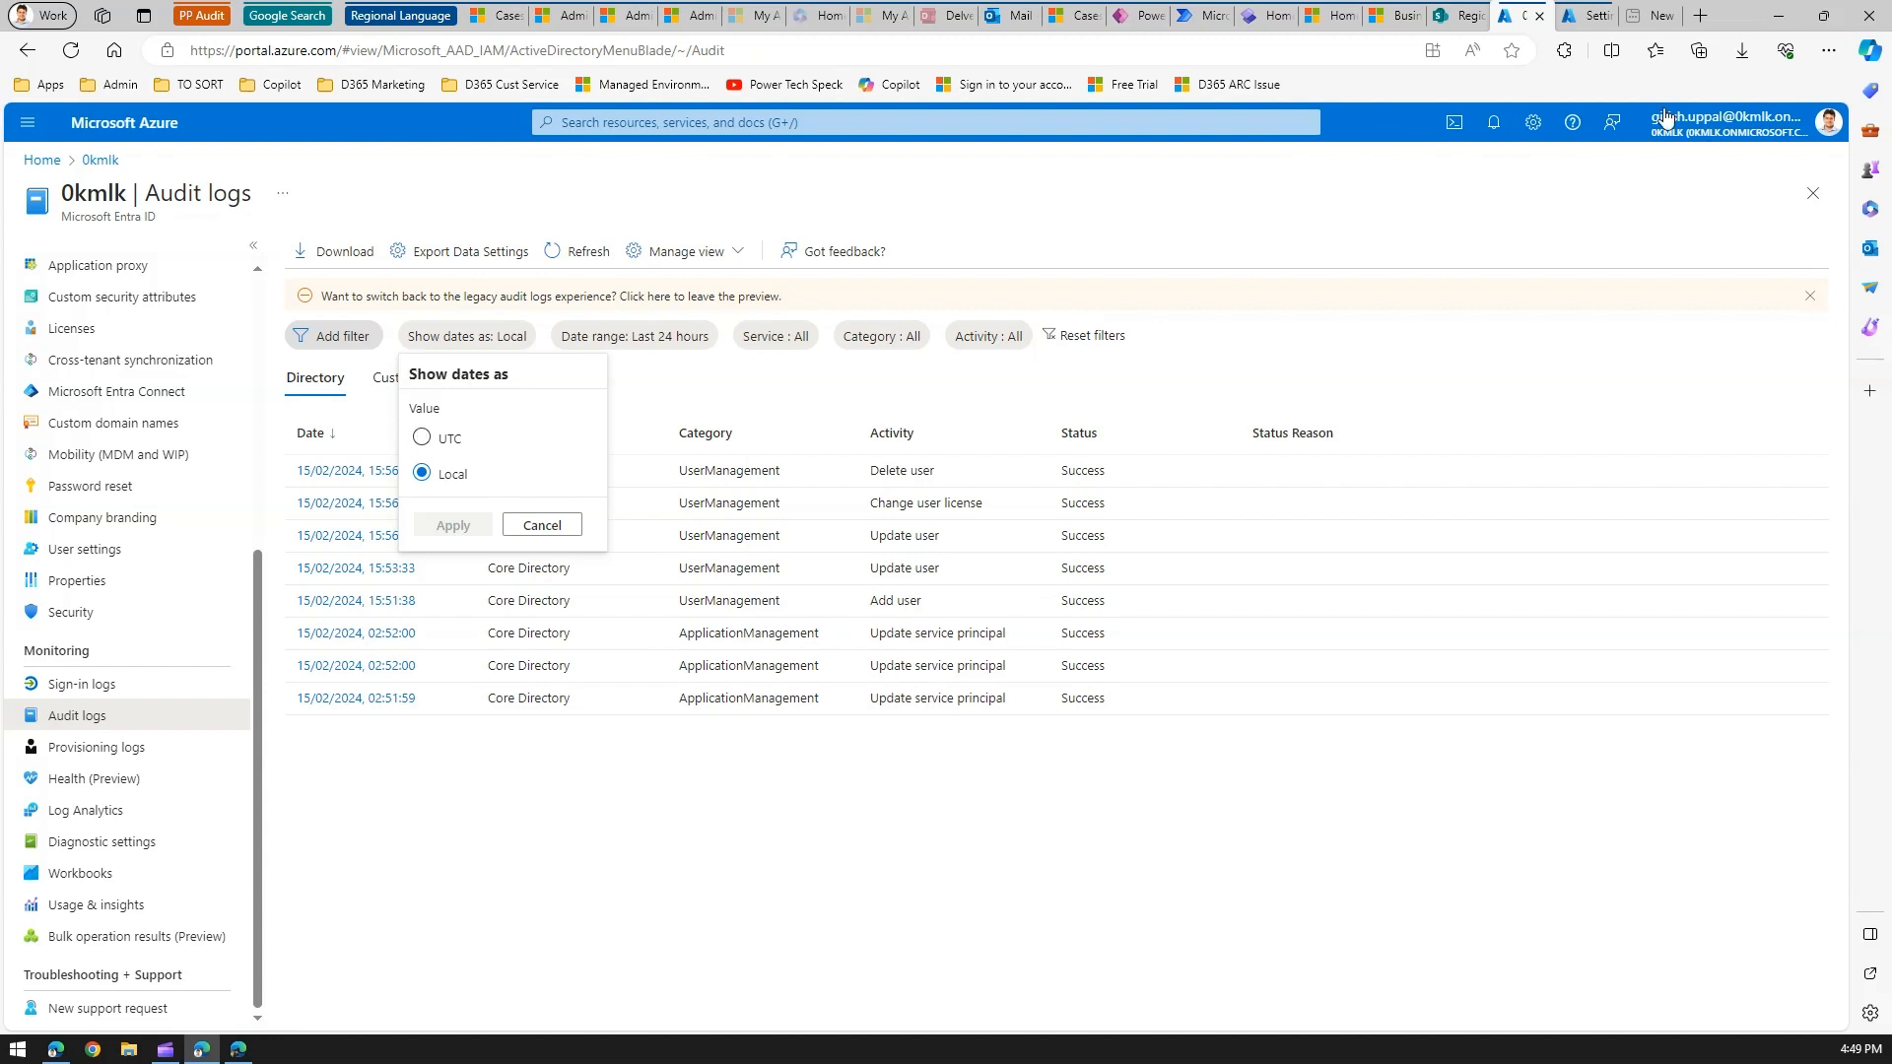
left_click(1584, 17)
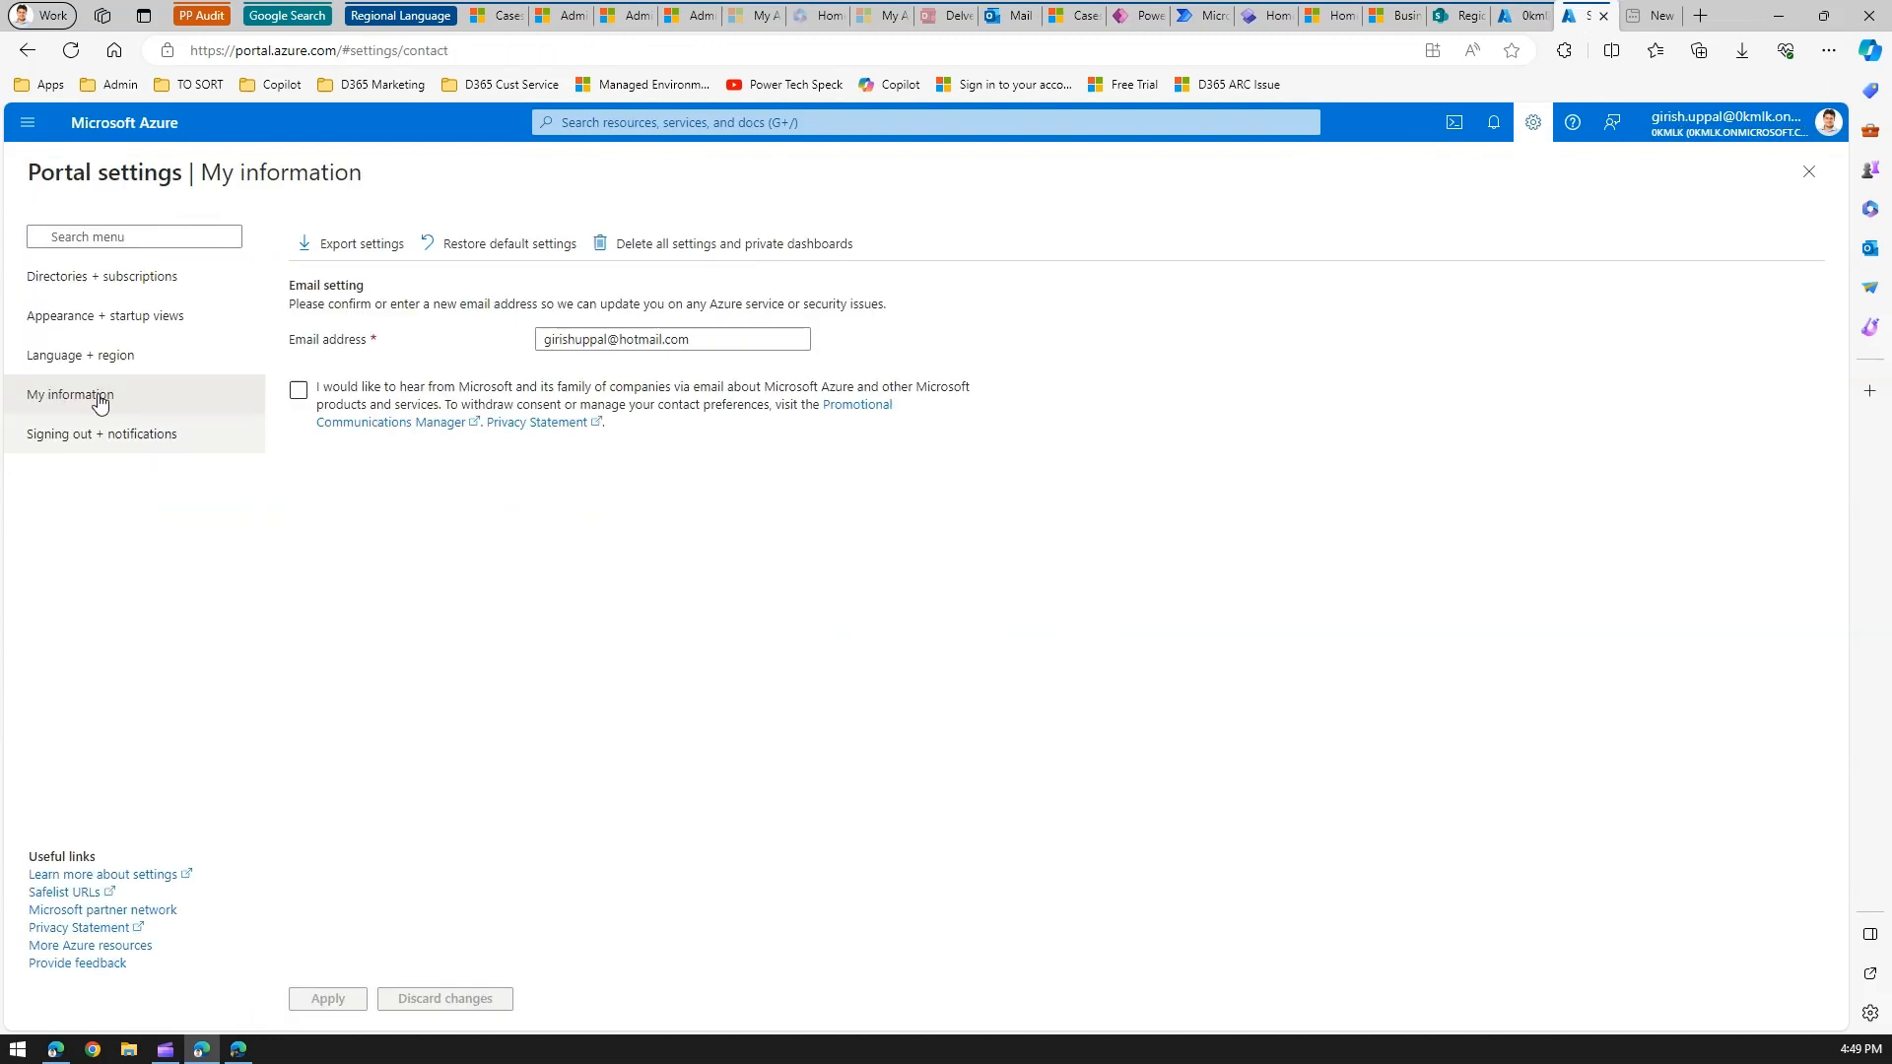
left_click(101, 357)
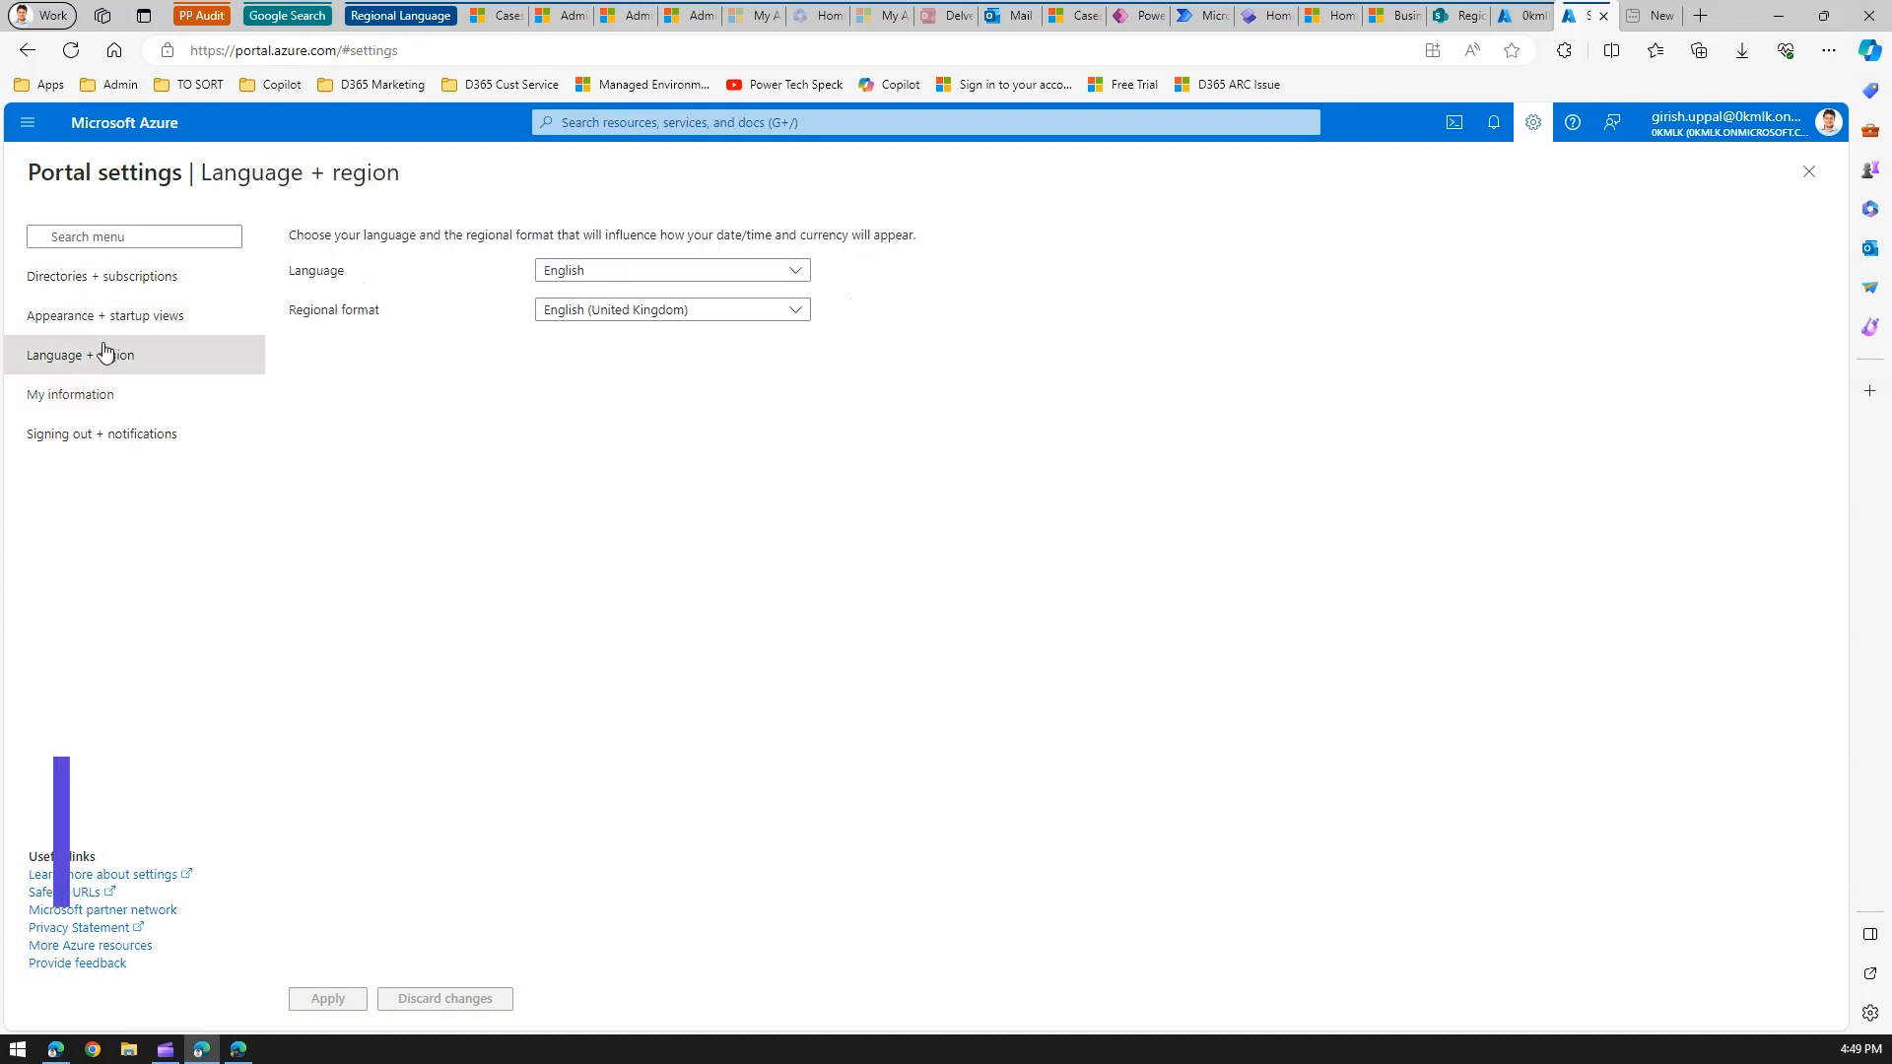
Step: Select Polski as the portal language and view the regional formats offered without choosing another one
left_click(680, 270)
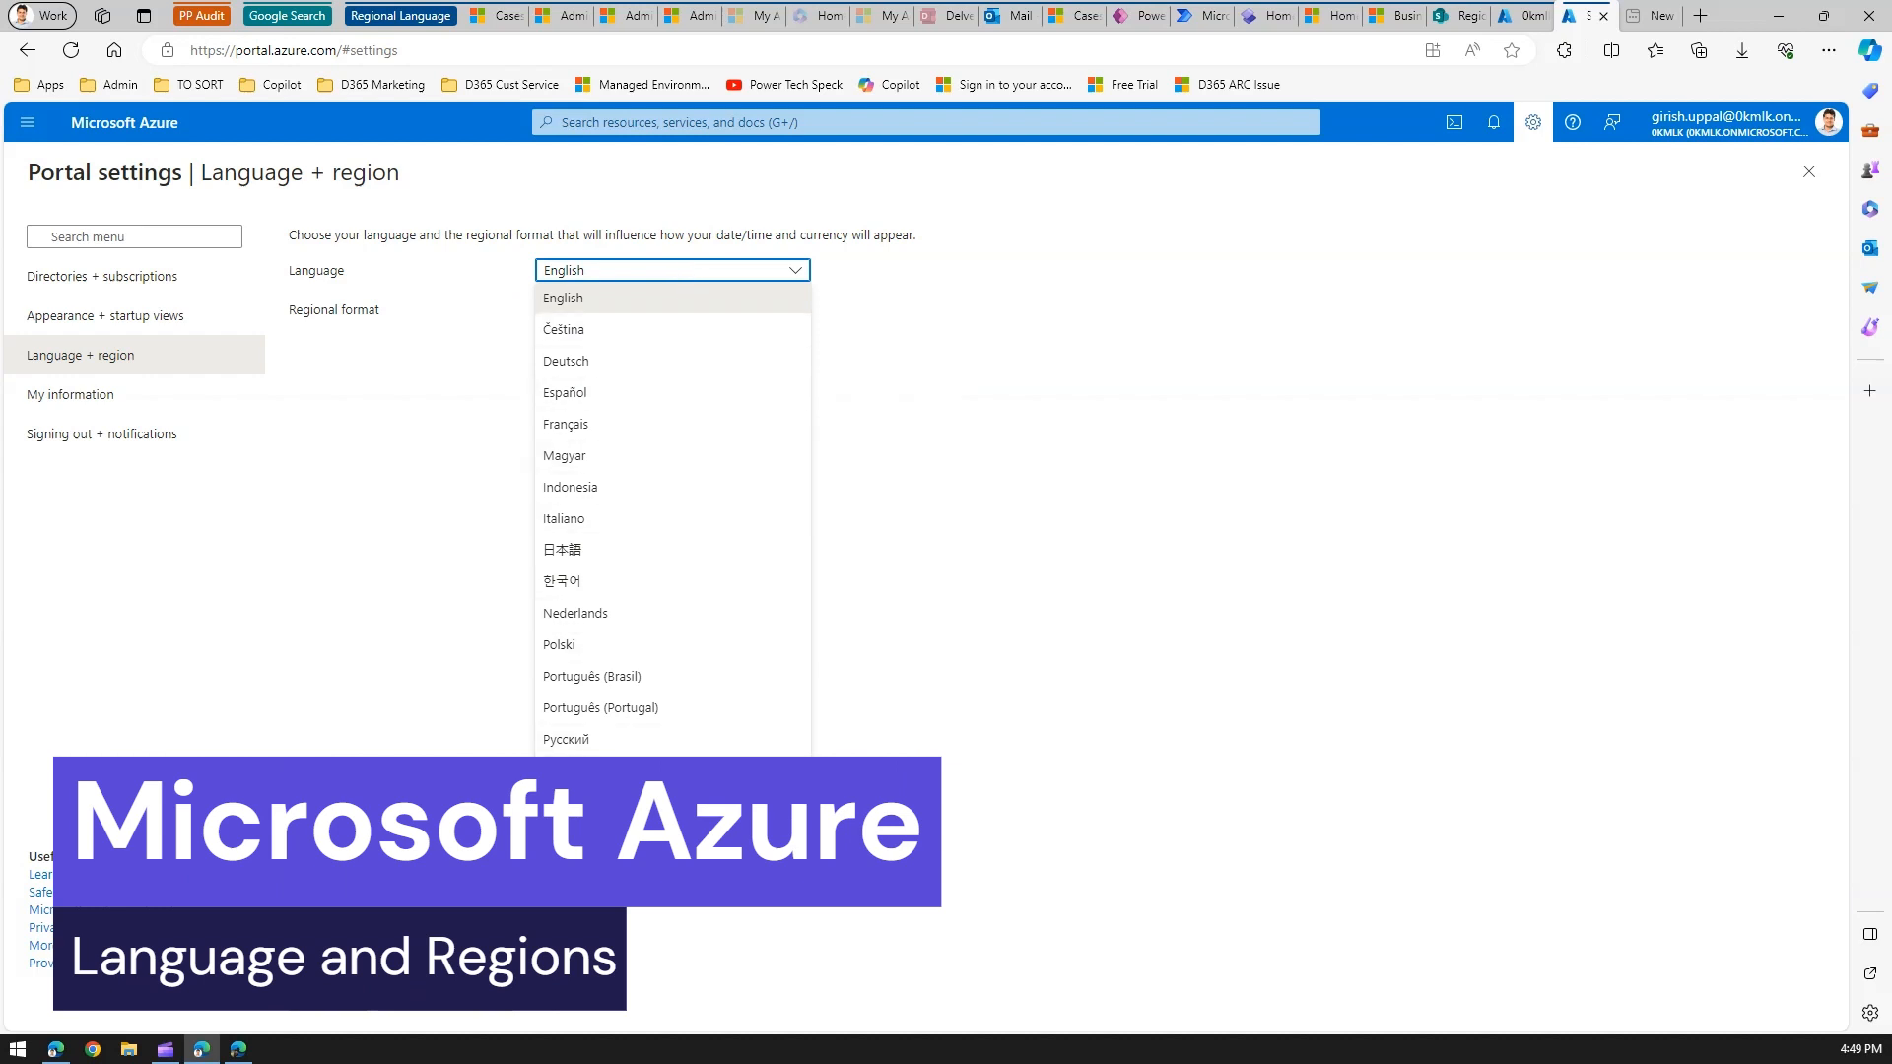
left_click(585, 645)
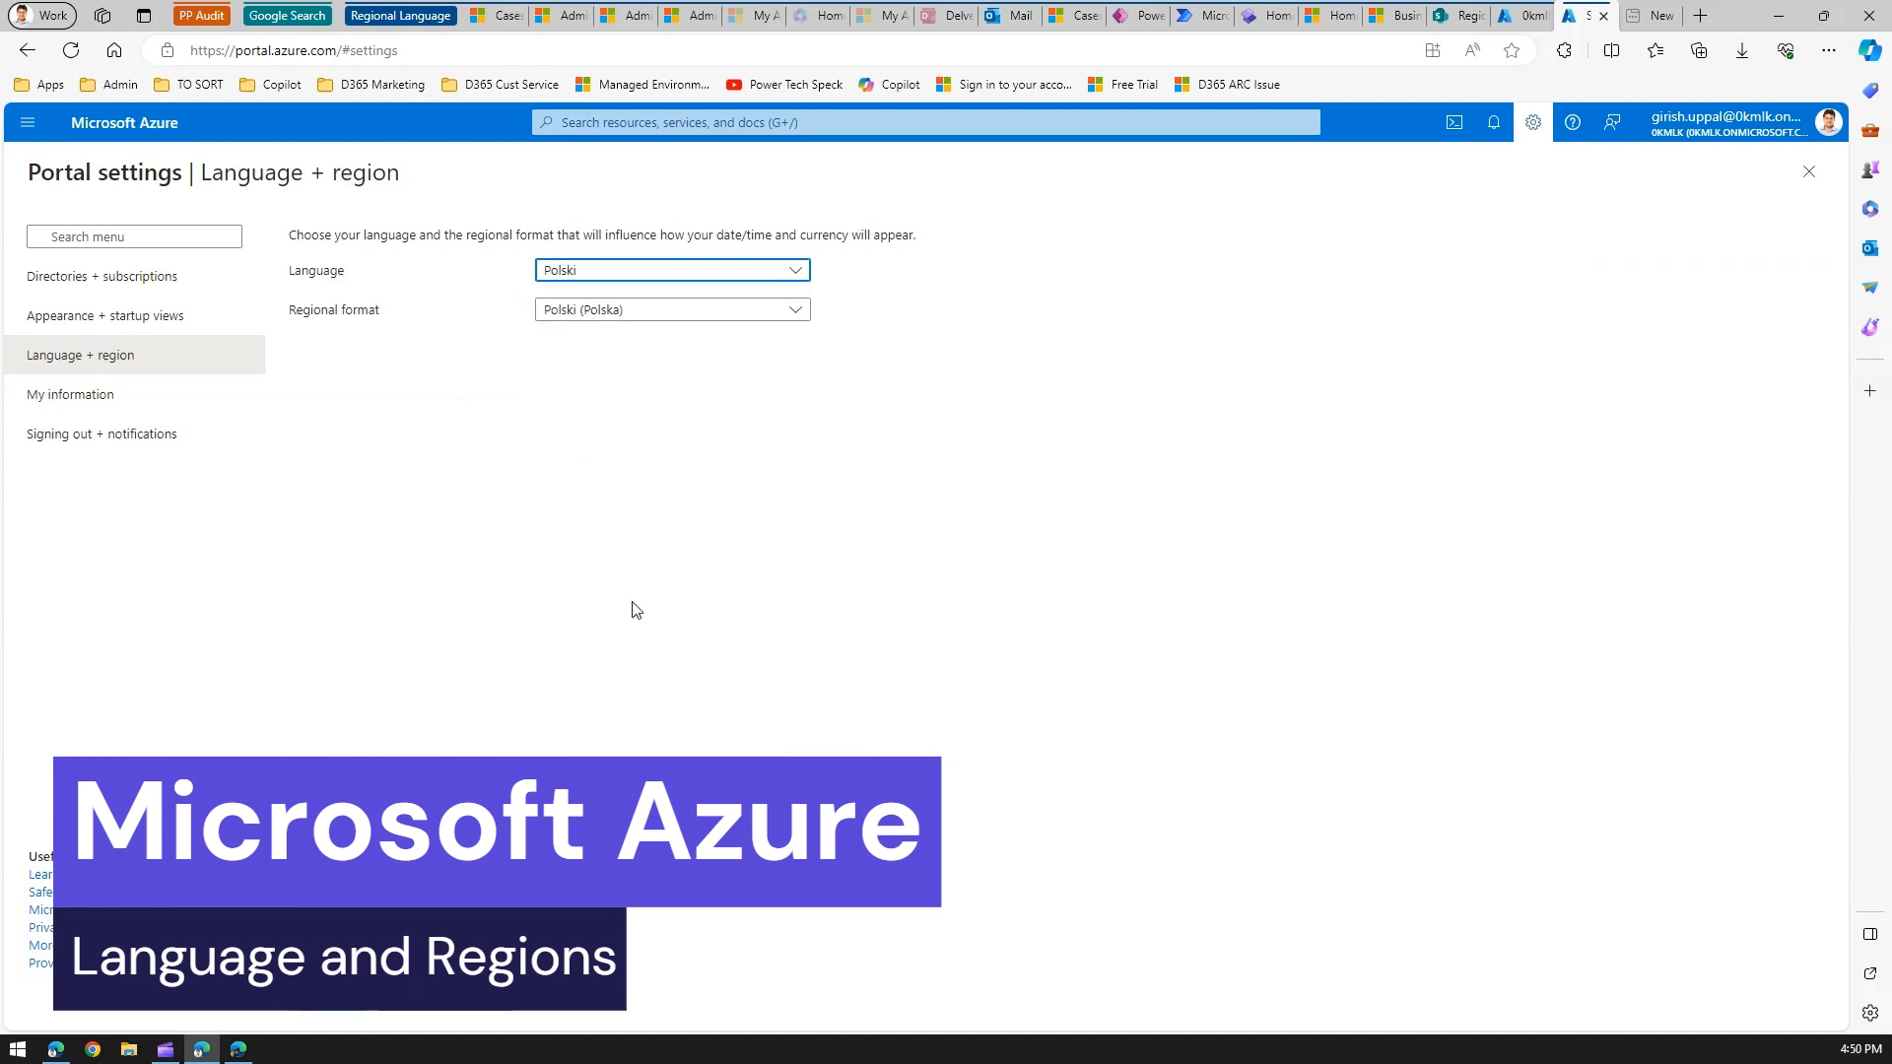
left_click(635, 311)
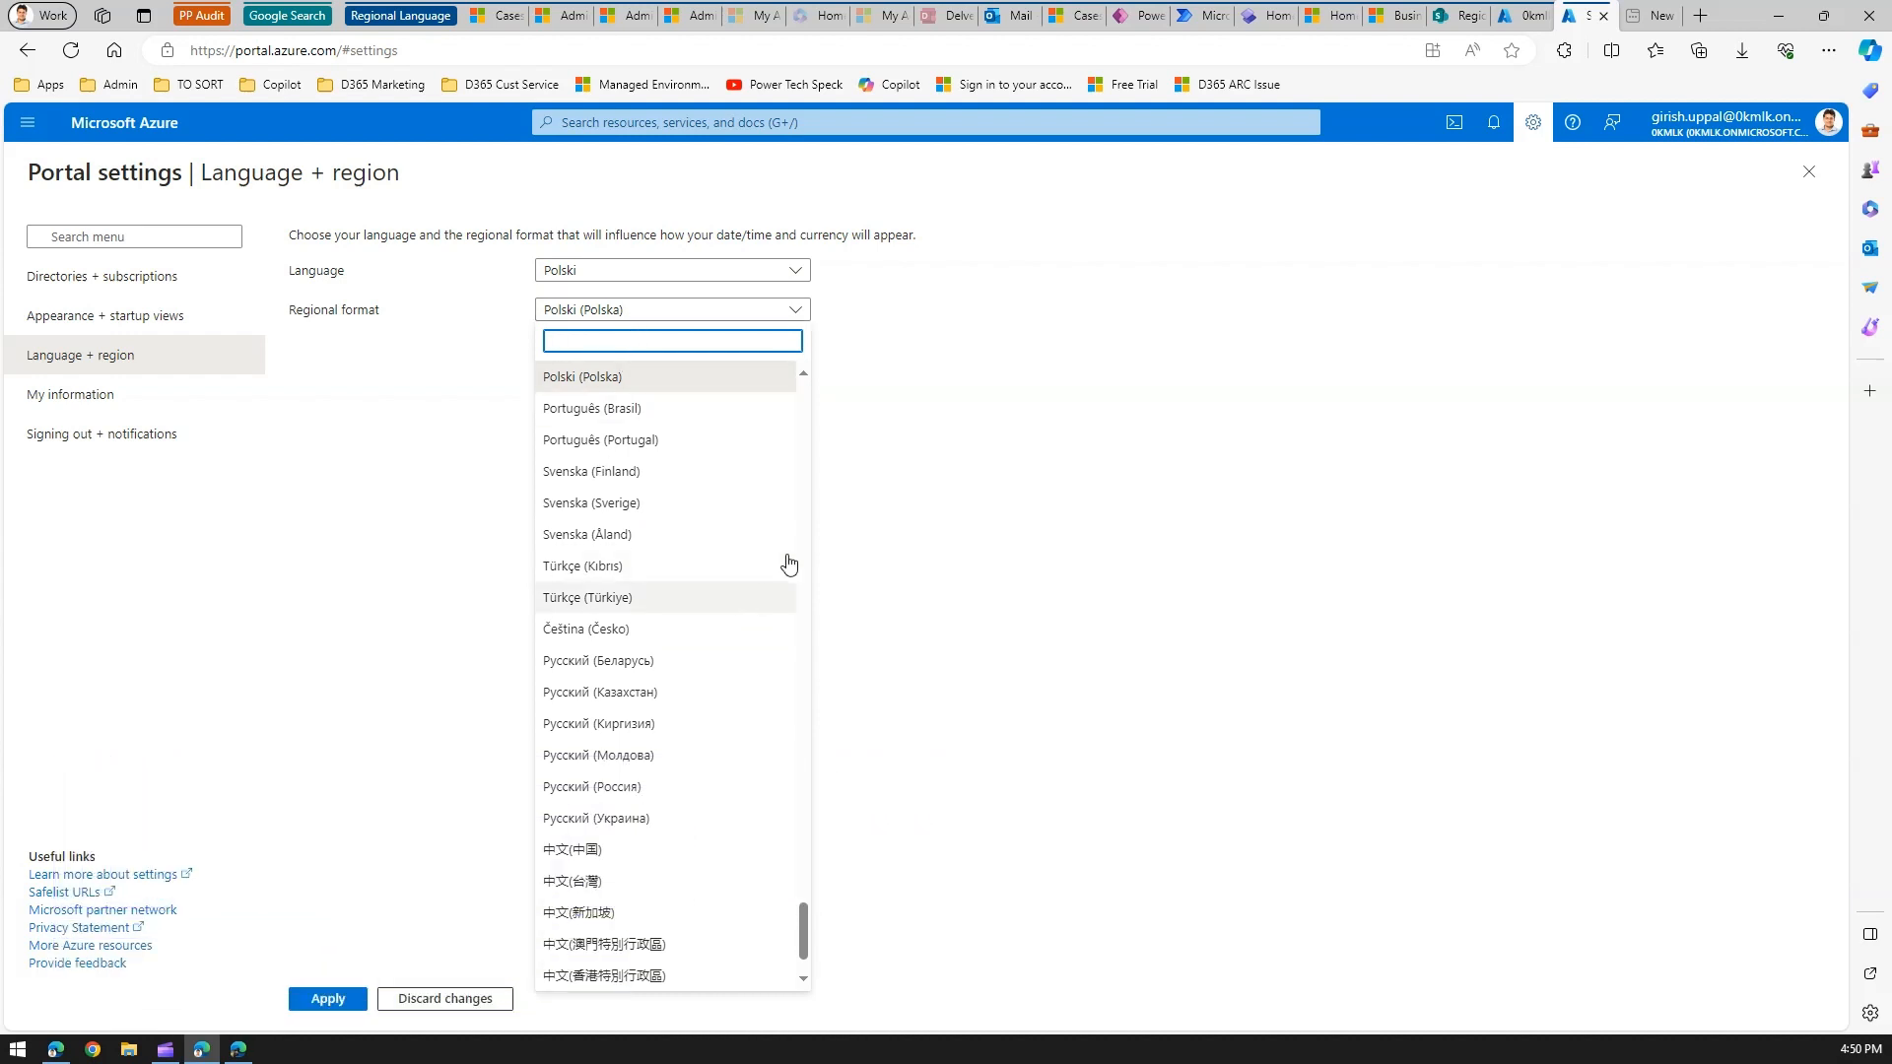
left_click(917, 422)
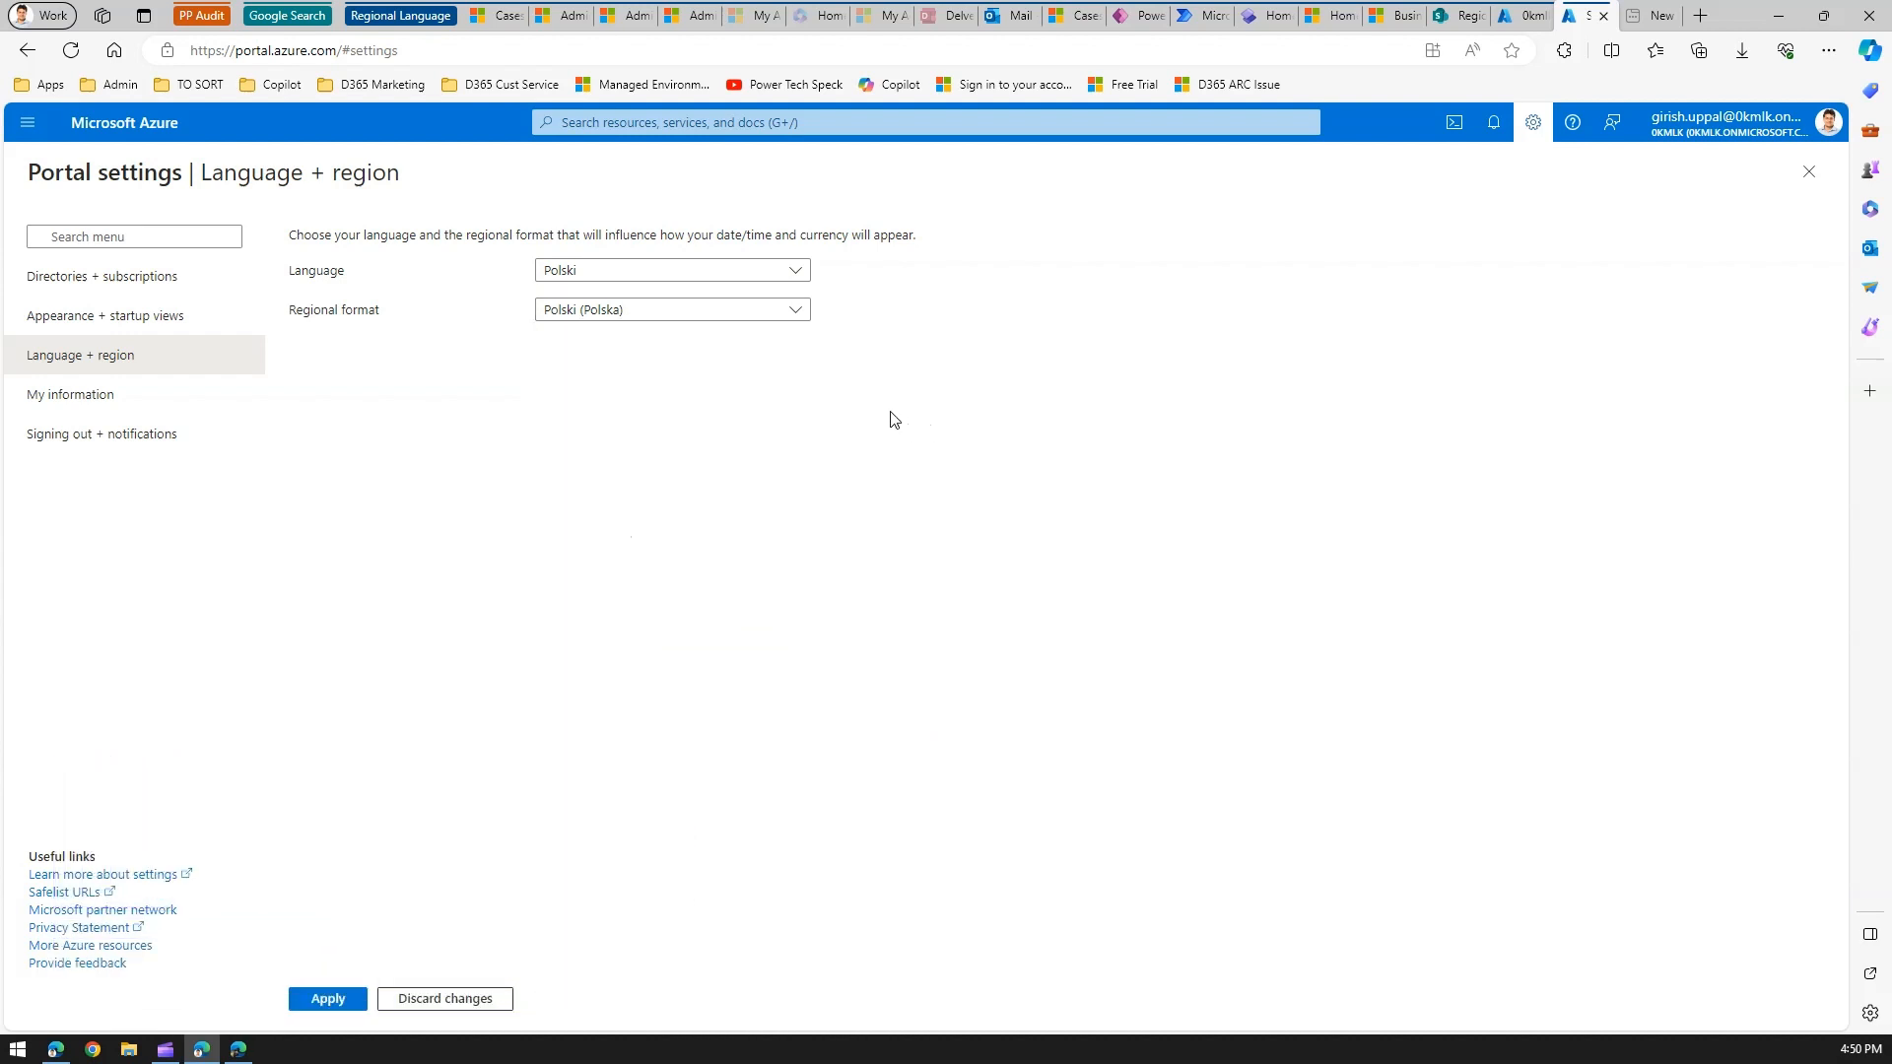